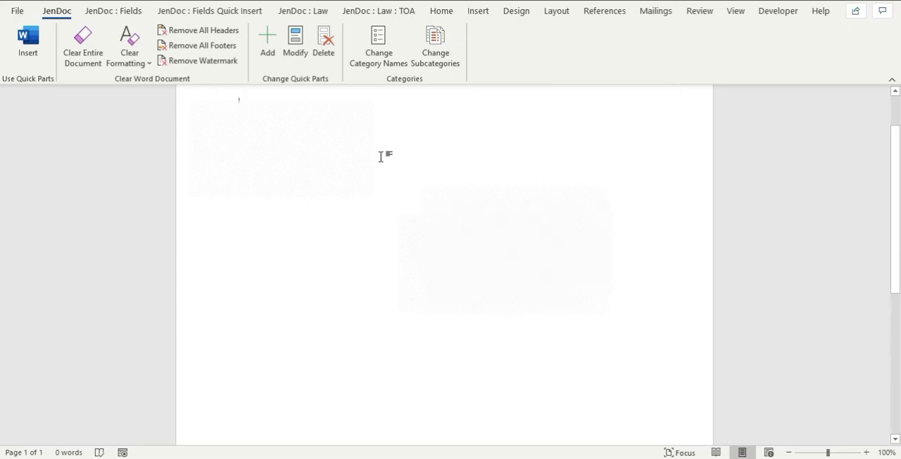
Open the Building Blocks Organizer to look over the available building blocks, and close it again.
left_click(478, 12)
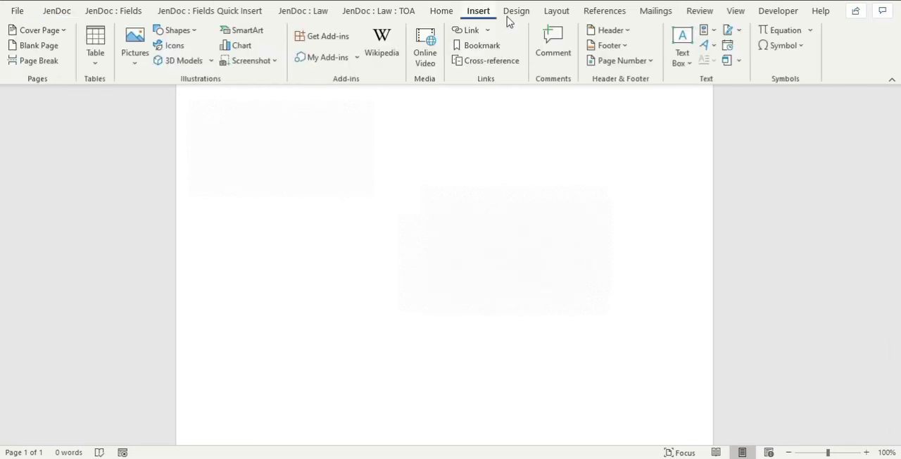
left_click(707, 31)
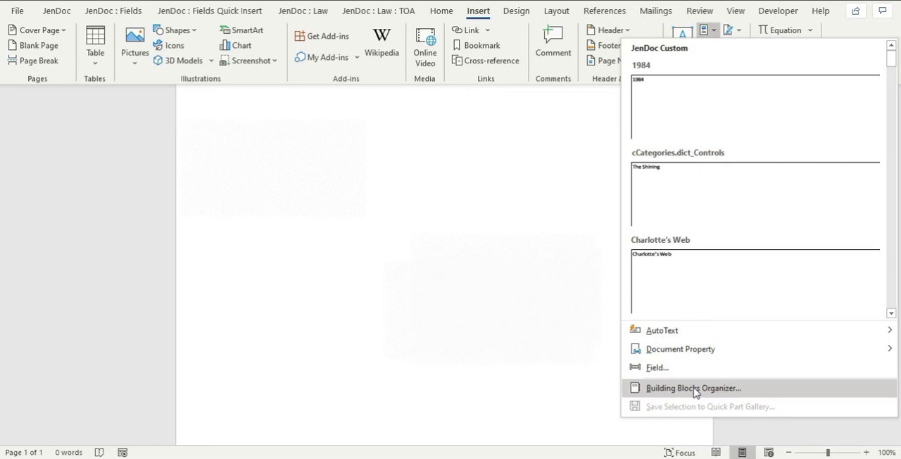
left_click(694, 388)
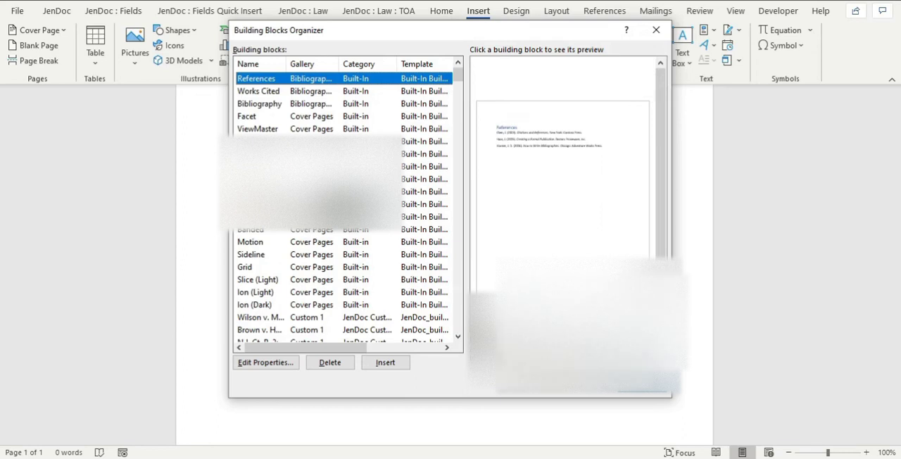
left_click(647, 386)
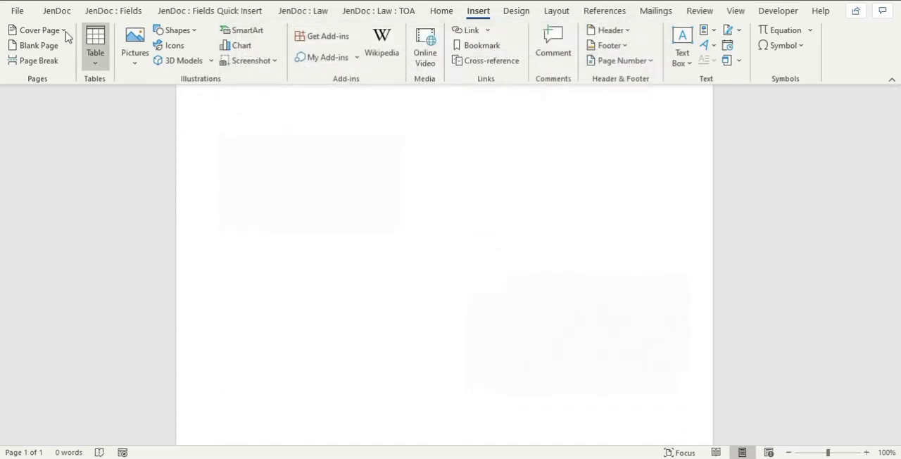
Start inserting a JenDoc quick part, choose Text as its type and bring up the subcategory filters.
left_click(54, 12)
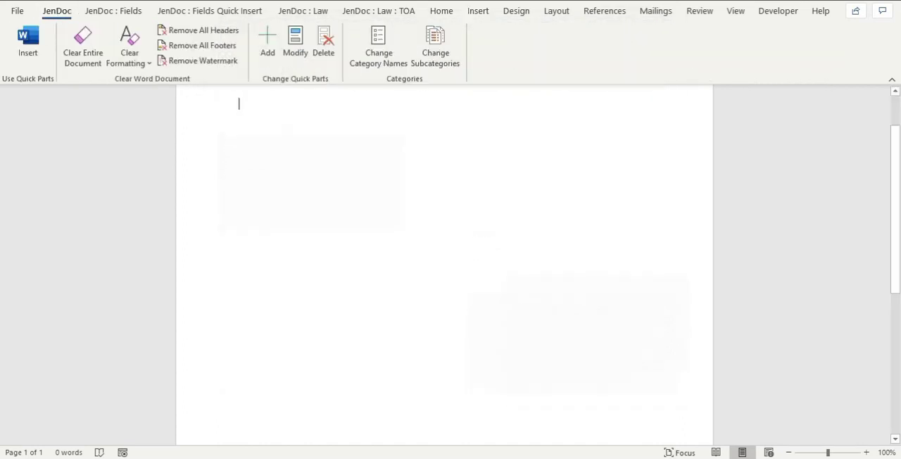
left_click(28, 41)
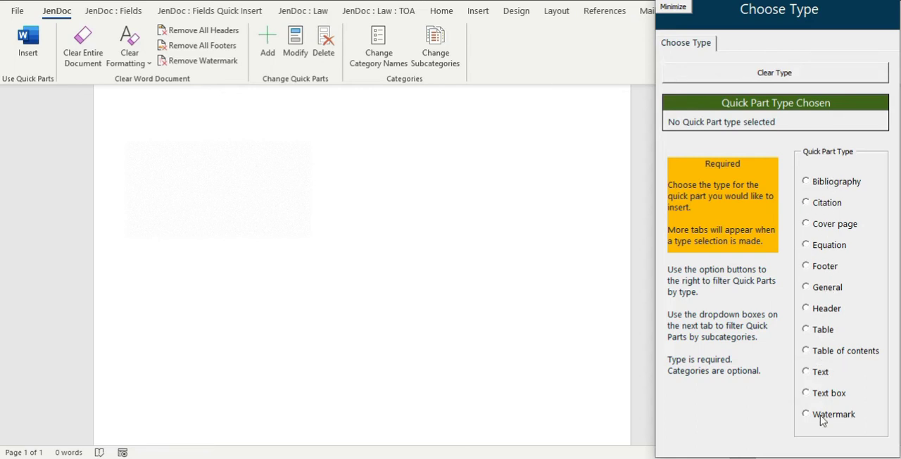
left_click(828, 379)
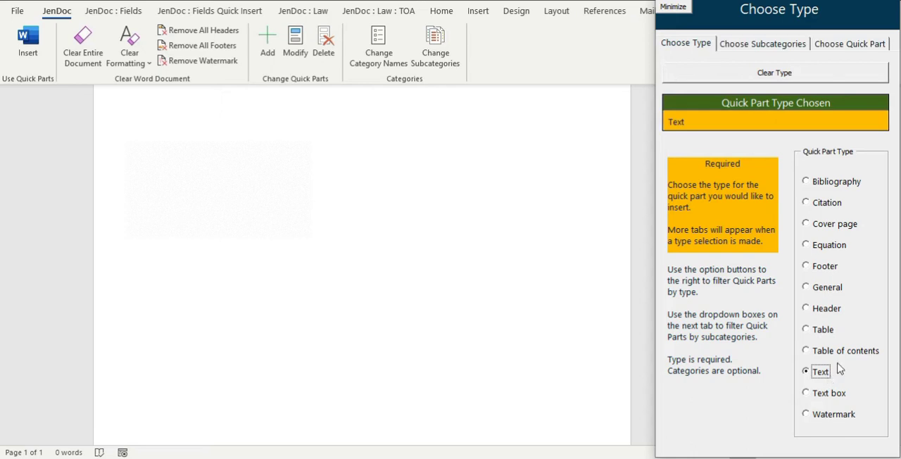
left_click(787, 51)
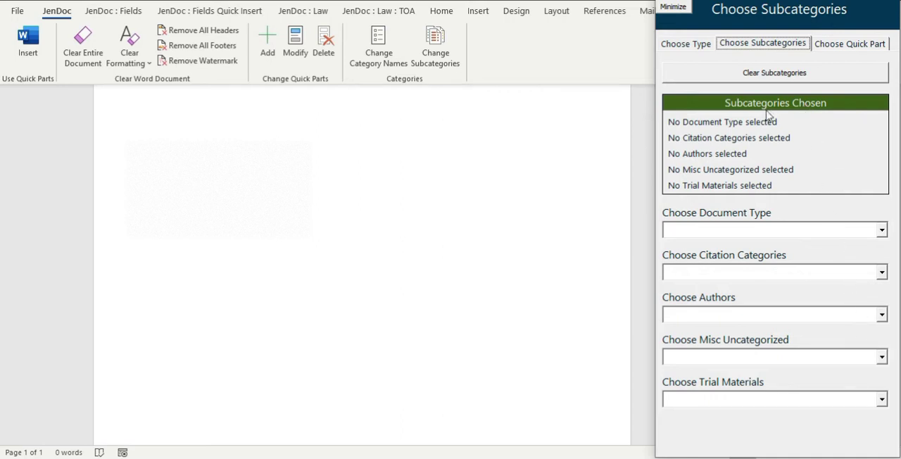
left_click(685, 44)
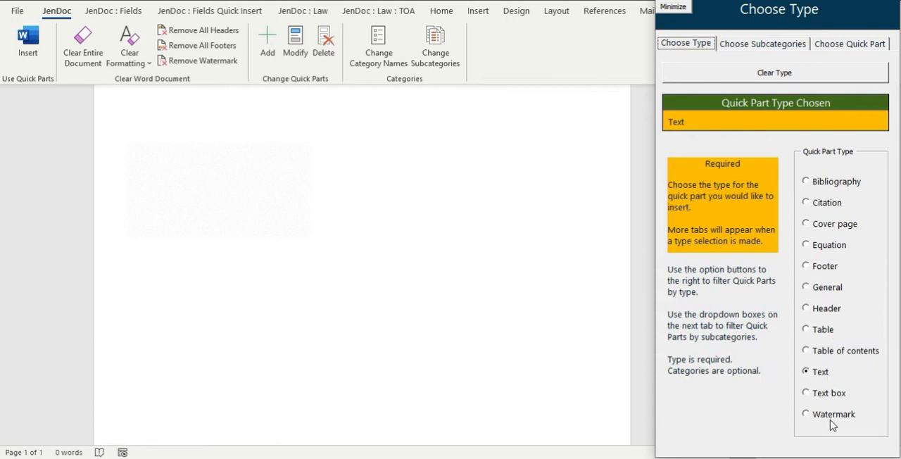
left_click(736, 45)
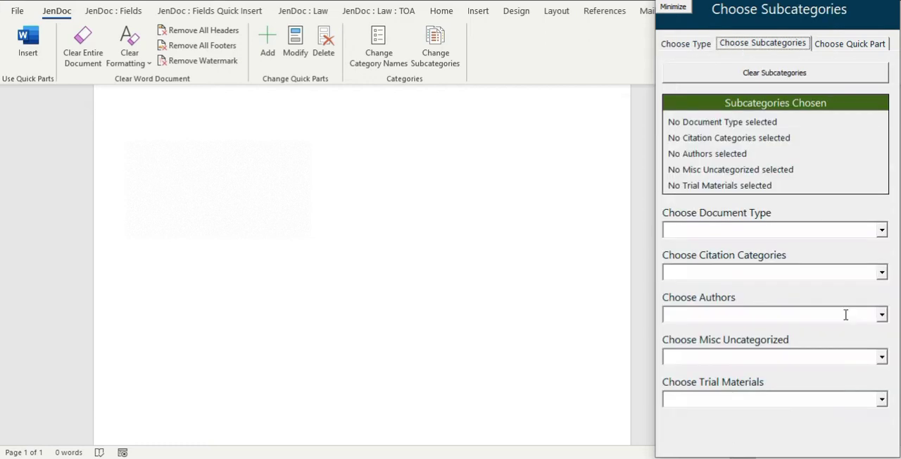
Filter the text quick parts by author Bram Stoker and insert the Dracula quick part.
left_click(882, 315)
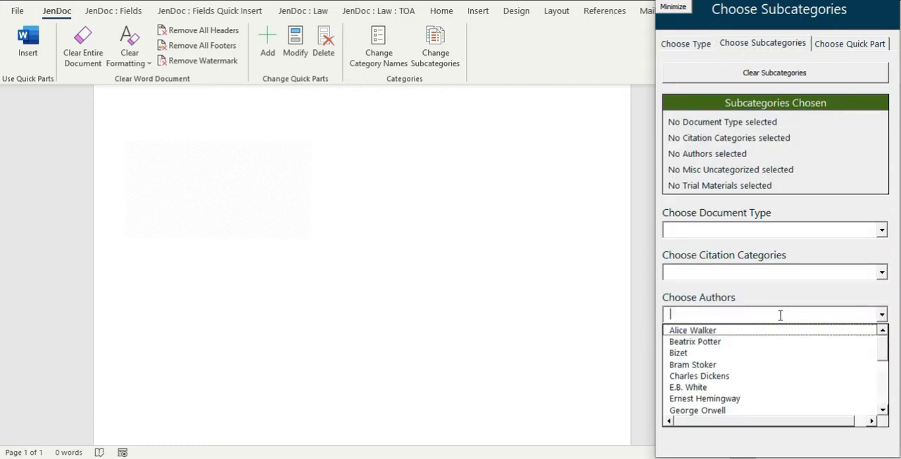
left_click(693, 364)
left_click(838, 47)
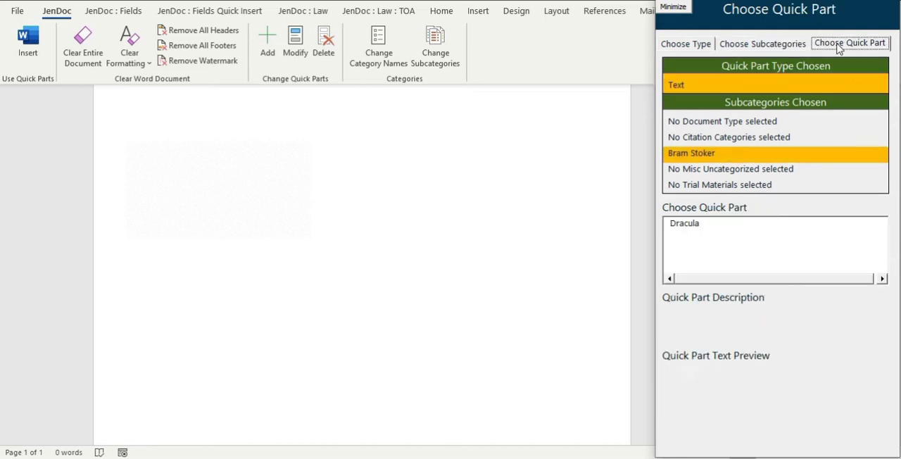
left_click(681, 225)
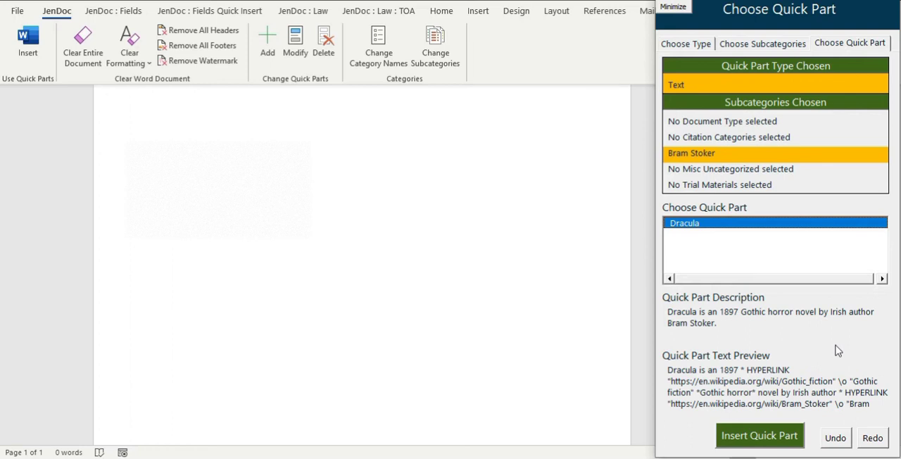
left_click(764, 442)
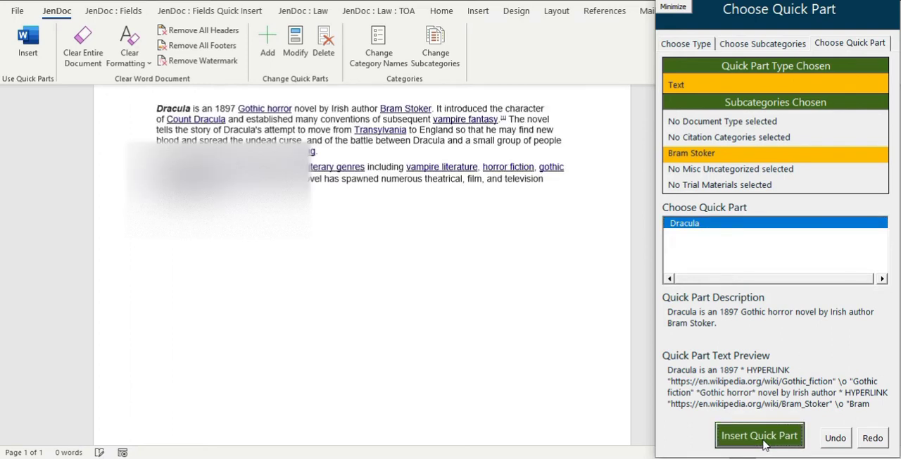
scroll(573, 311, "up", 2)
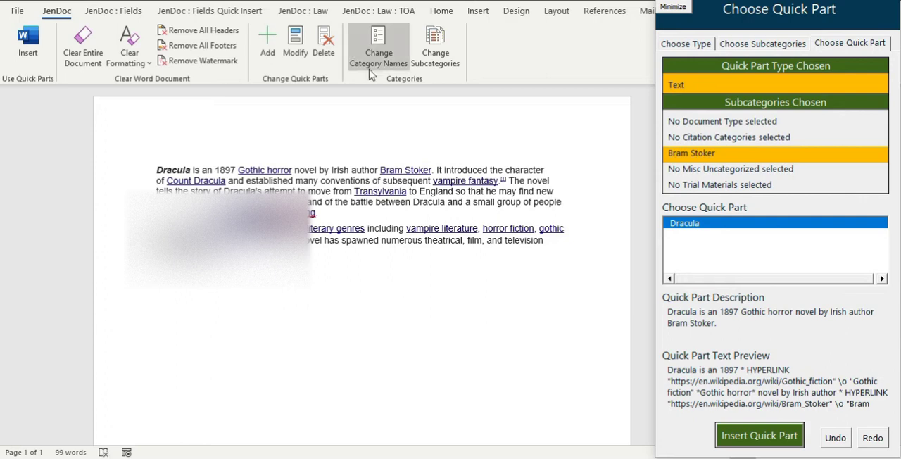
Change the author filter to Charles Dickens and insert the A Christmas Carol quick part.
left_click(766, 45)
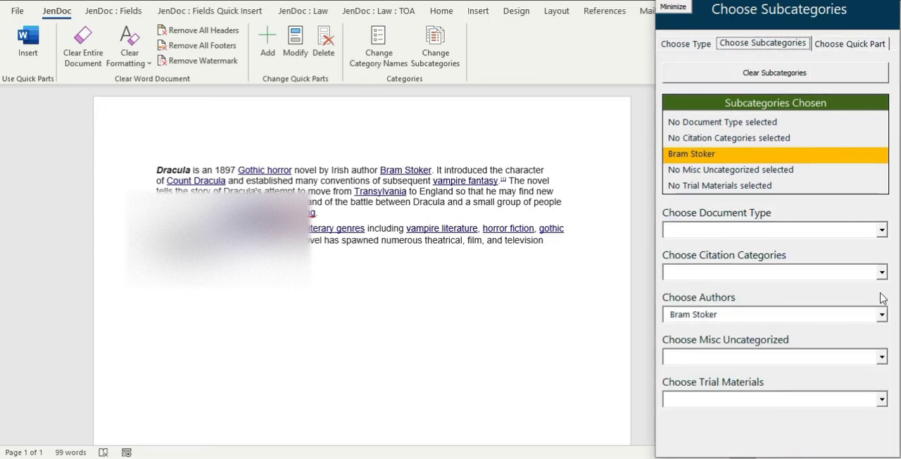
left_click(881, 314)
left_click(713, 341)
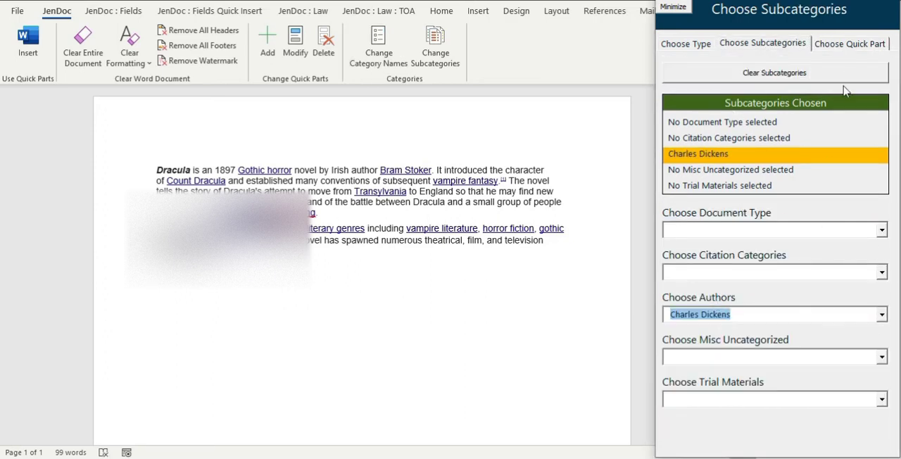
left_click(850, 42)
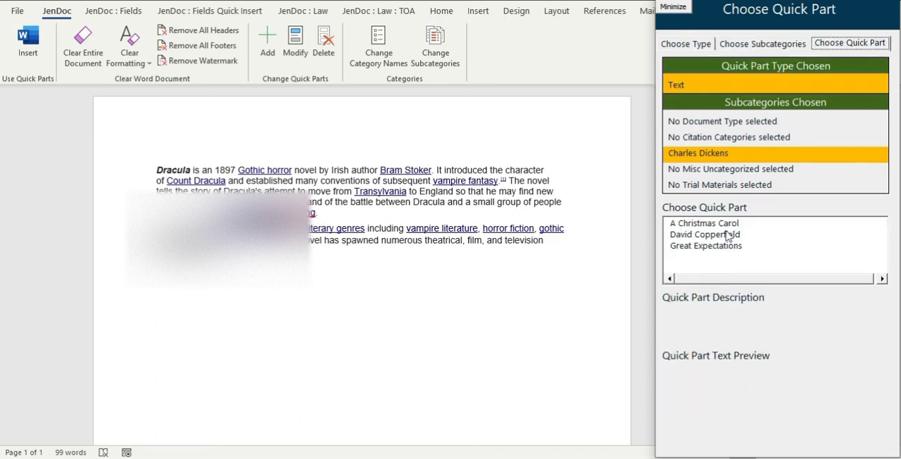
left_click(710, 224)
left_click(762, 438)
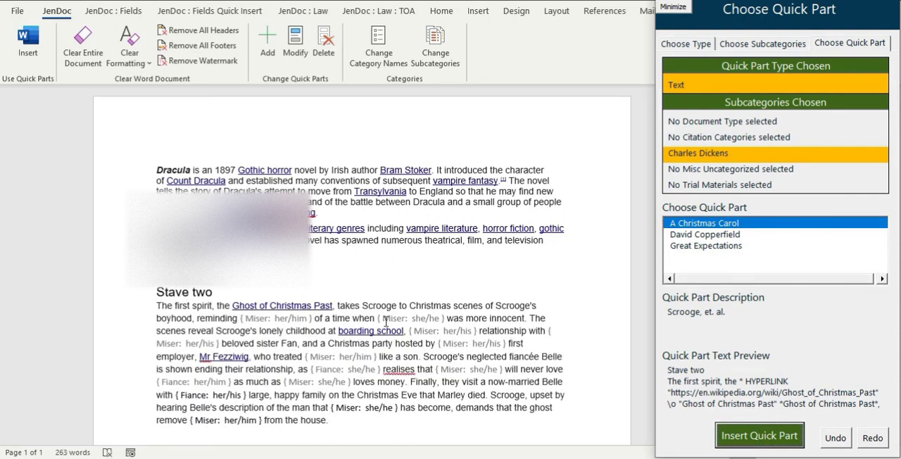
Highlight all fields in the document and inspect individual Miser and Fiance pronoun fields.
double_click(443, 318)
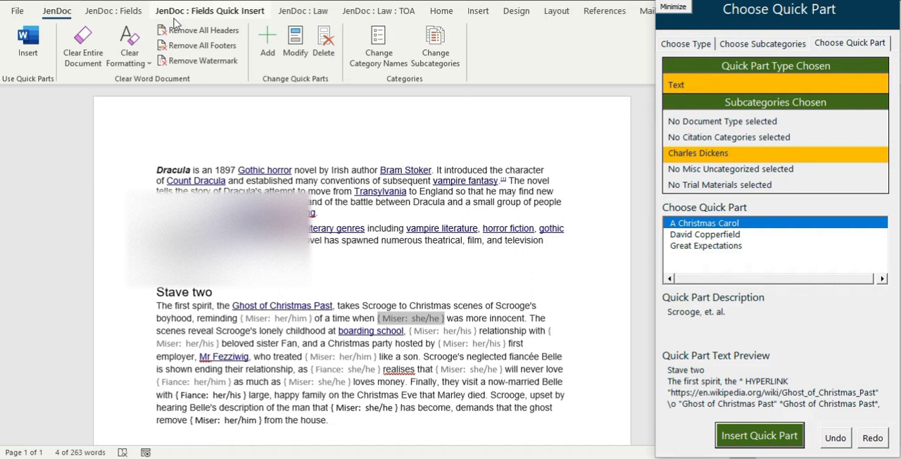
left_click(128, 13)
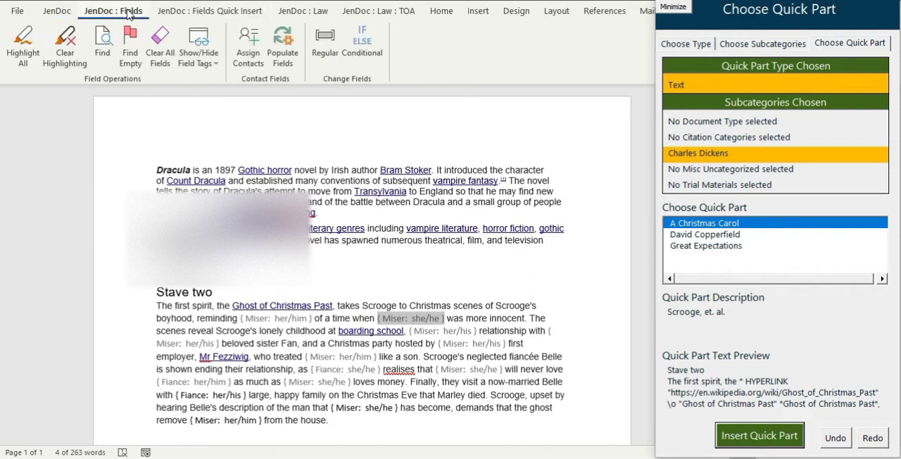
left_click(23, 49)
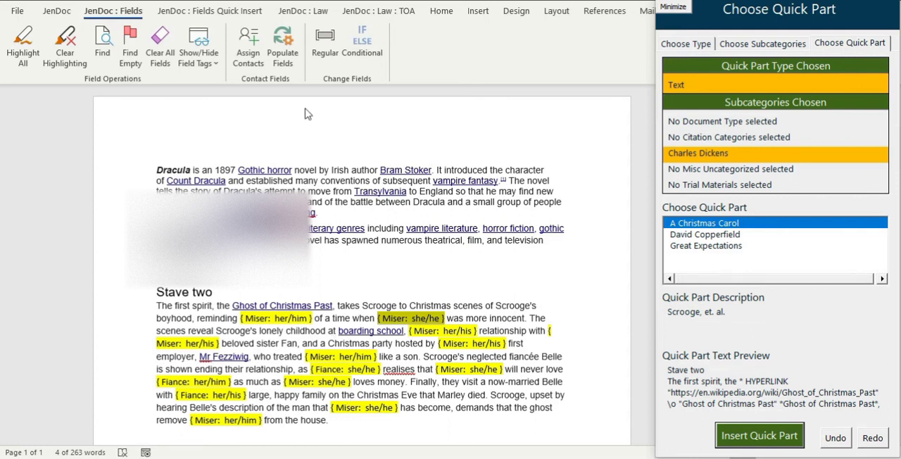
left_click(277, 317)
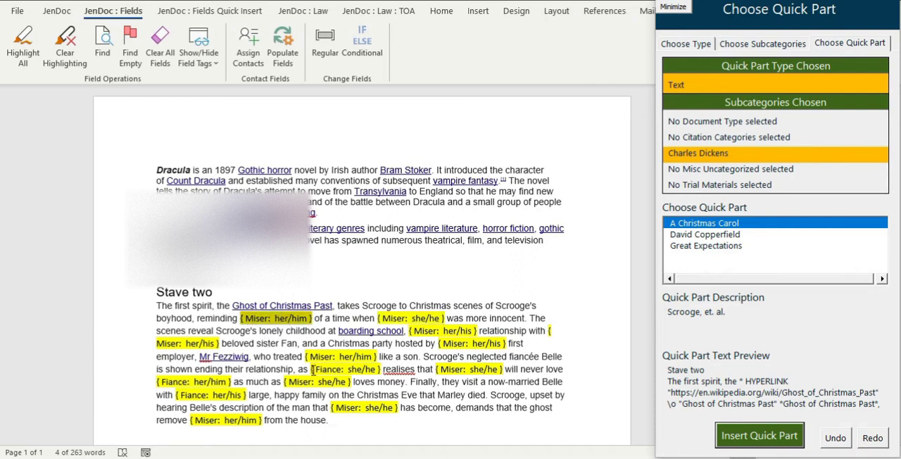
left_click(343, 371)
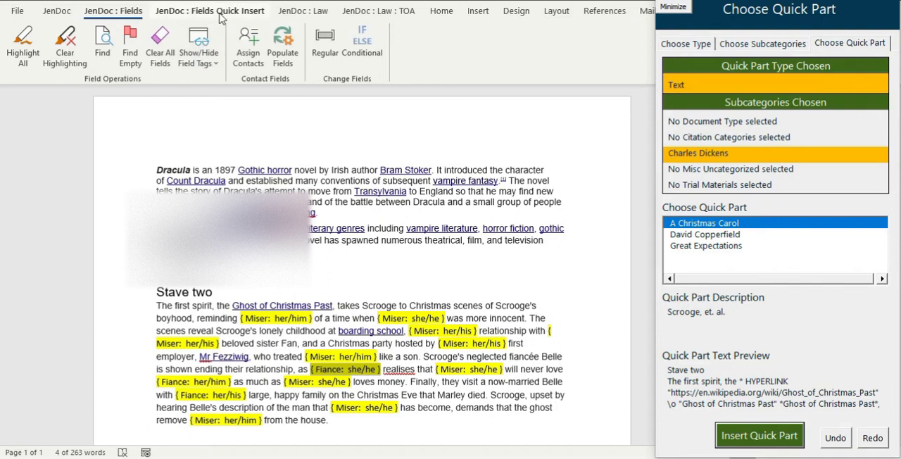
Populate the Miser and Fiance pronoun fields and highlight the filled-in words.
left_click(276, 56)
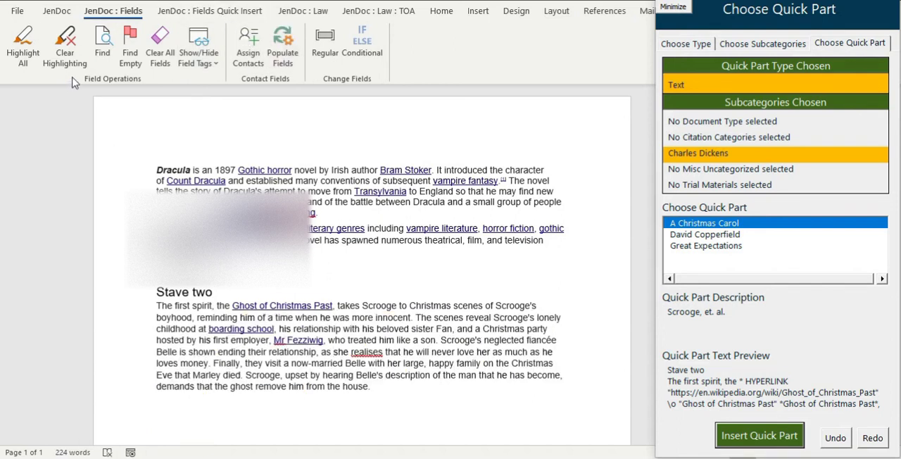
left_click(23, 51)
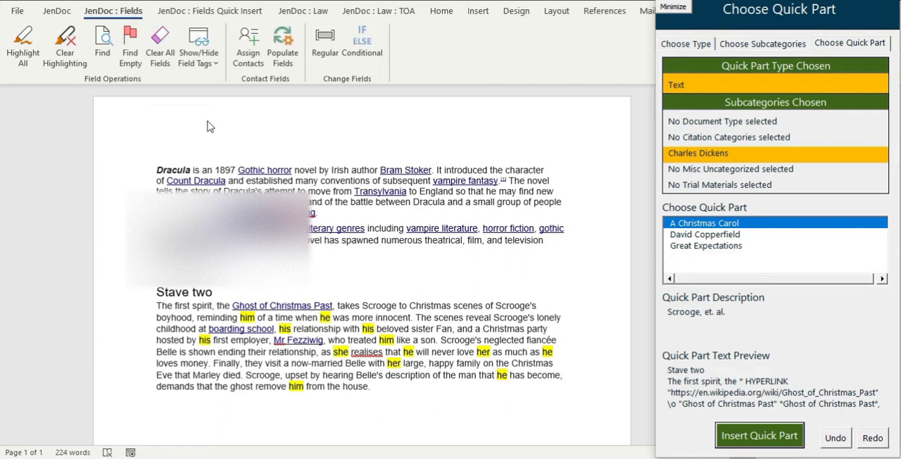
Clear the contents of all fields and remove the field highlighting.
left_click(162, 58)
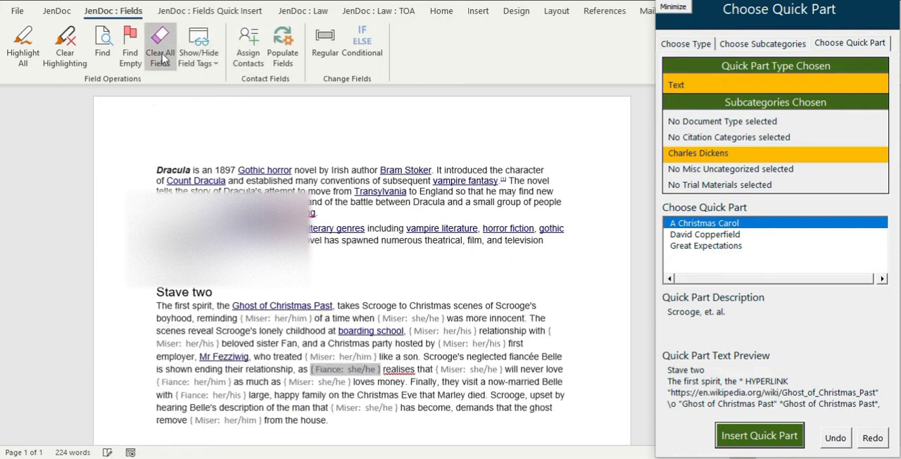
left_click(23, 49)
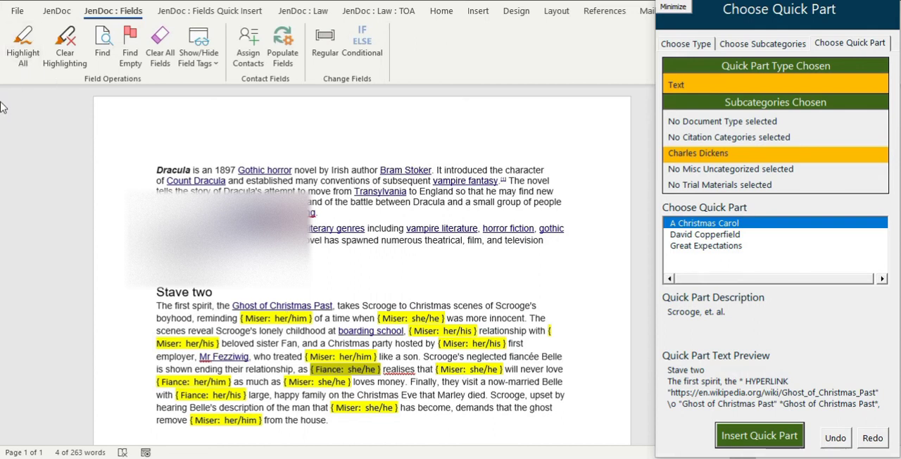
left_click(63, 57)
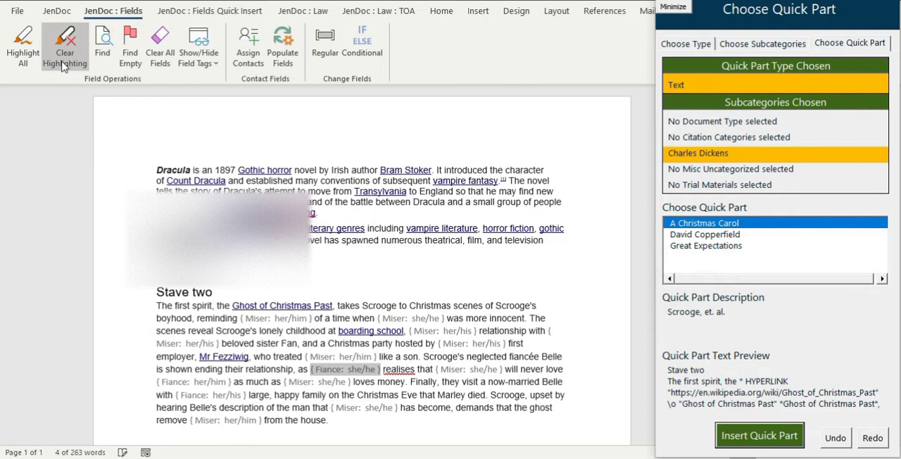
Filter the quick parts to the Watermark type and clear all chosen subcategories.
left_click(48, 14)
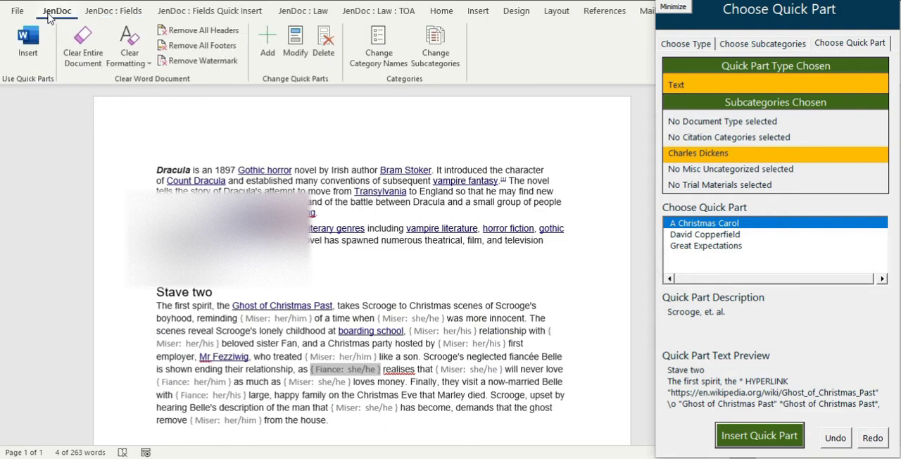
left_click(386, 277)
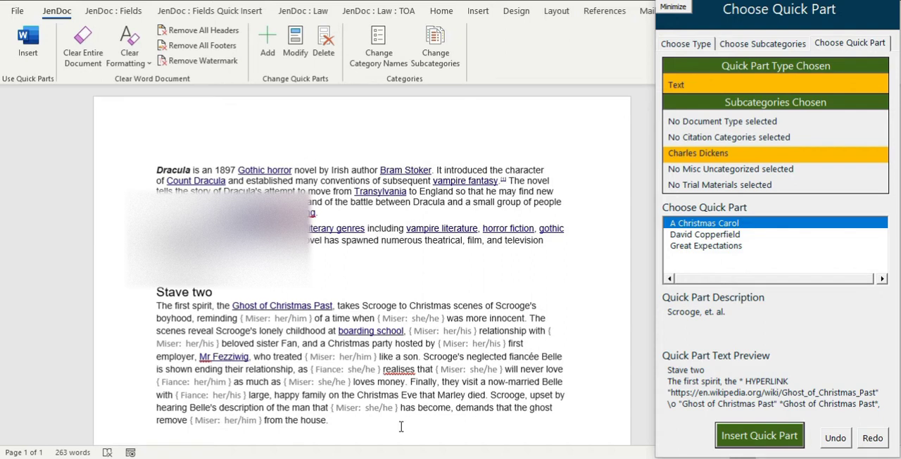
left_click(701, 45)
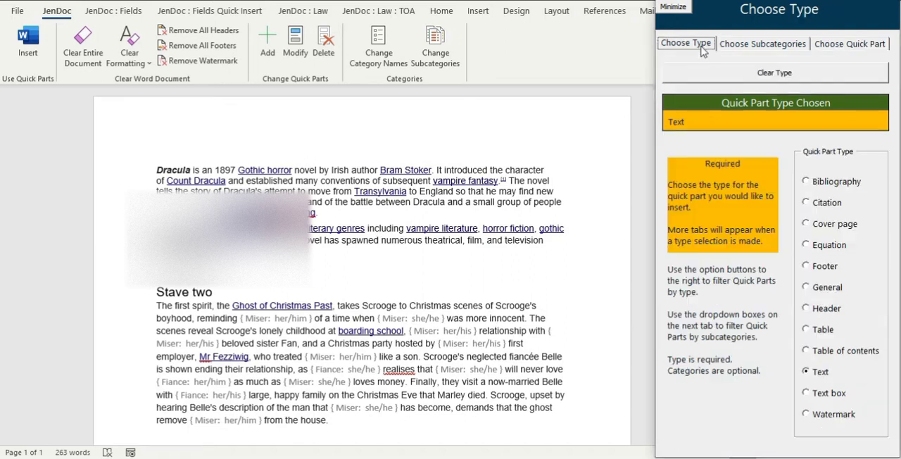
left_click(829, 417)
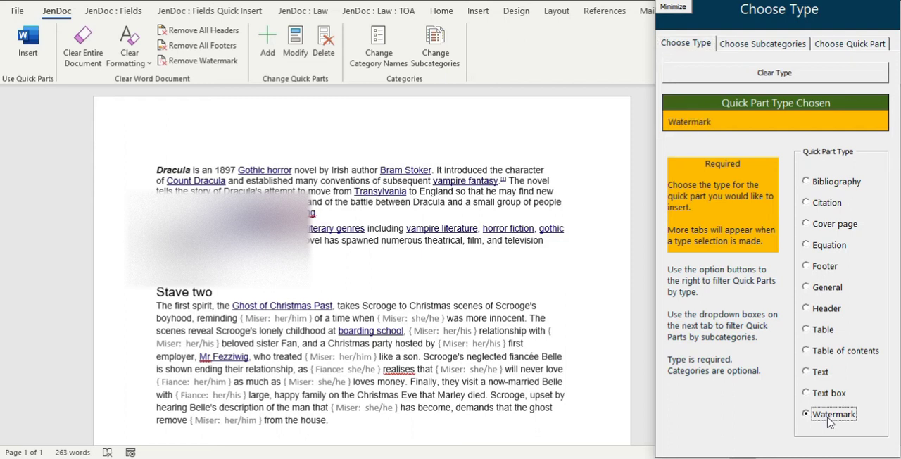
left_click(851, 45)
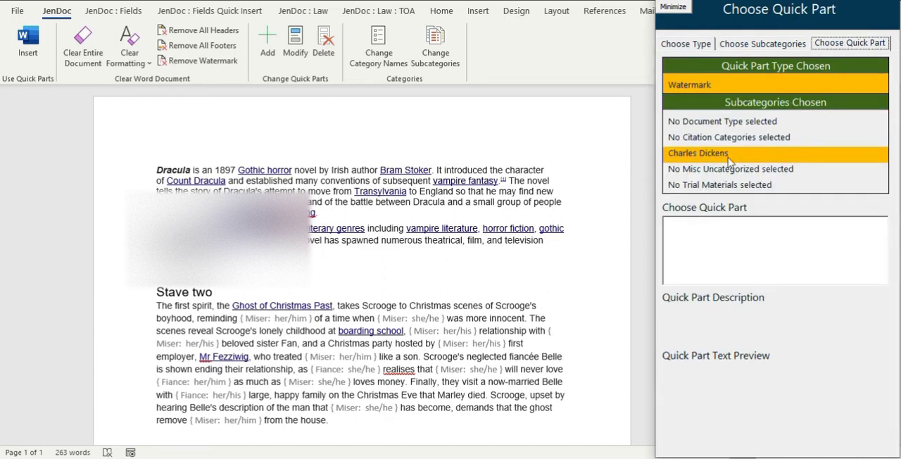
left_click(760, 46)
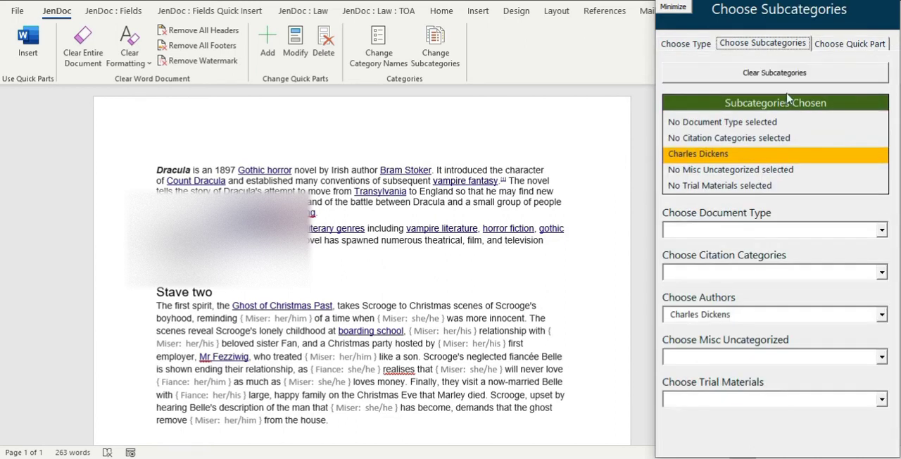
left_click(755, 78)
left_click(822, 51)
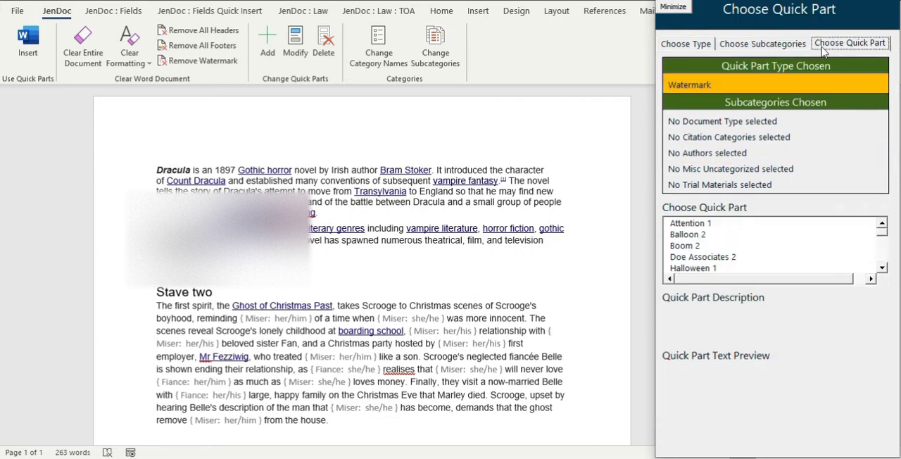
Insert the Attention 1 watermark quick part and check it on the page.
left_click(722, 225)
left_click(785, 435)
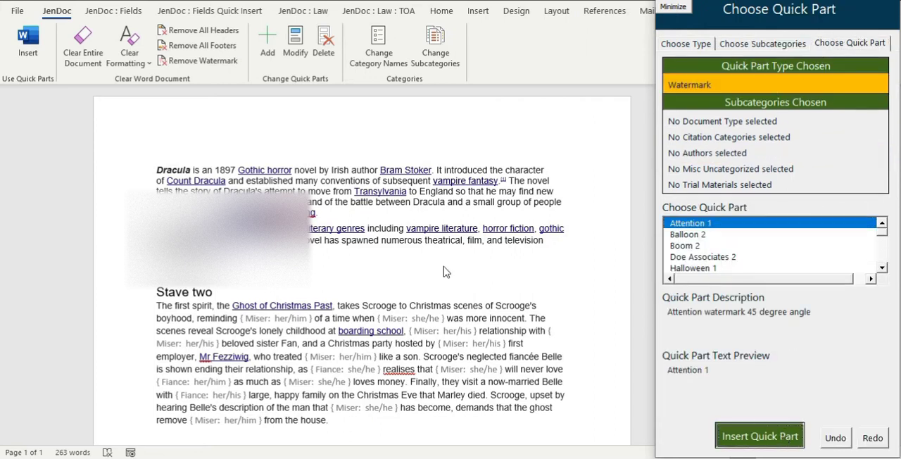
scroll(470, 278, "down", 10)
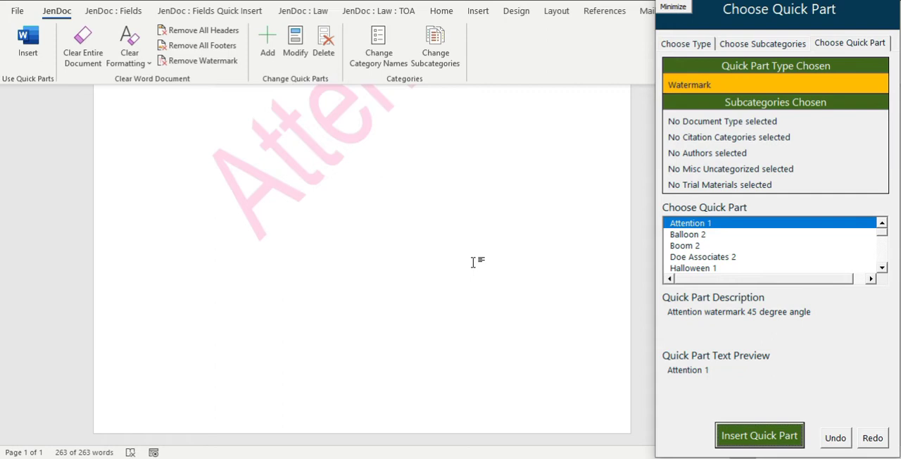
scroll(443, 228, "up", 4)
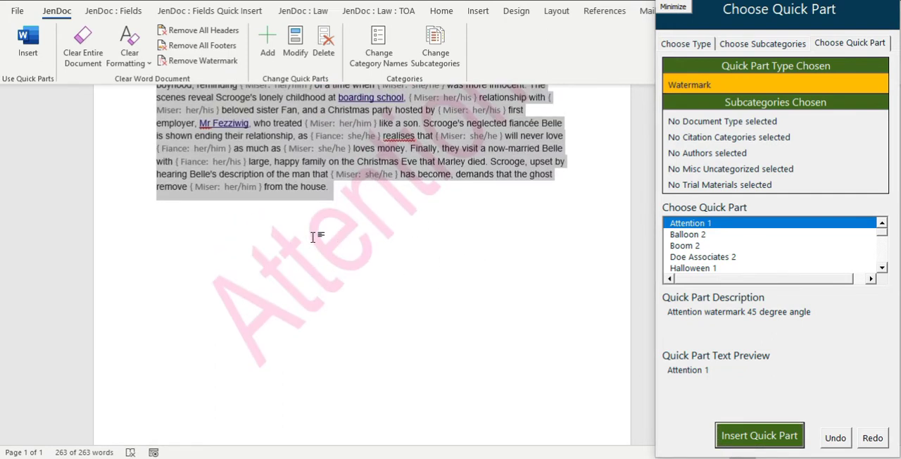
Place the cursor below the Stave two text and filter quick parts to type Text with the Misc Uncategorized subcategory Random Text.
left_click(202, 218)
left_click(380, 195)
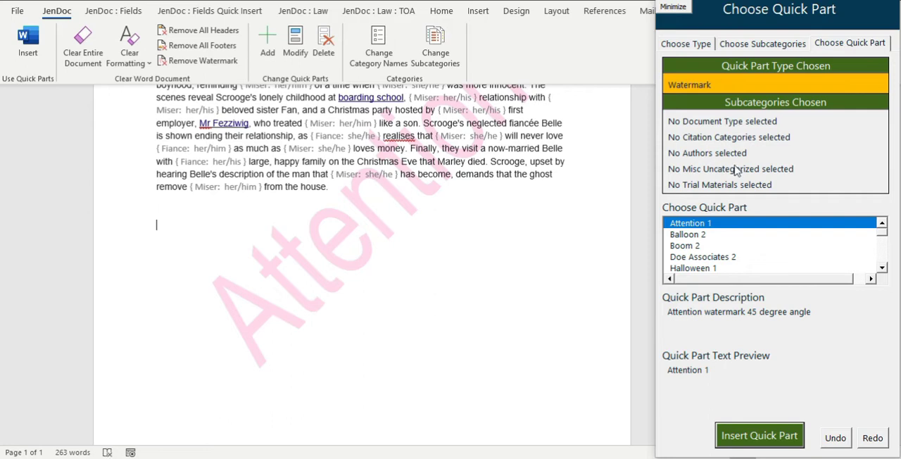
left_click(686, 44)
left_click(821, 373)
left_click(763, 43)
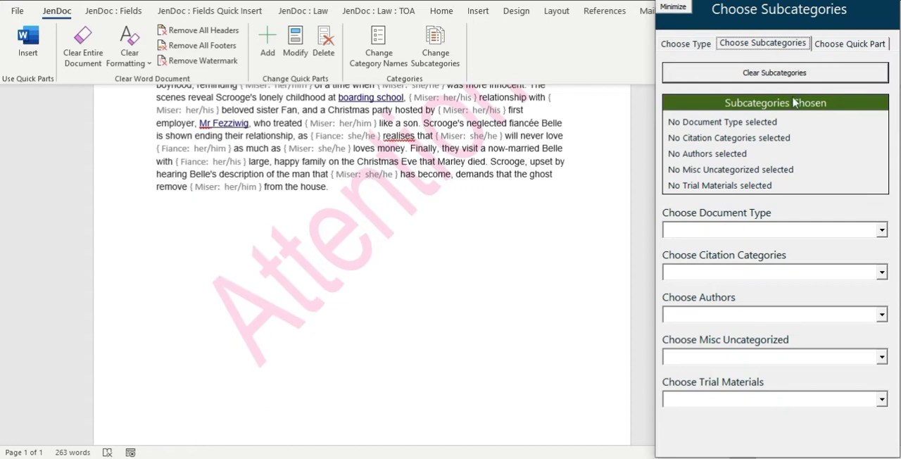
left_click(749, 357)
type("Random Text")
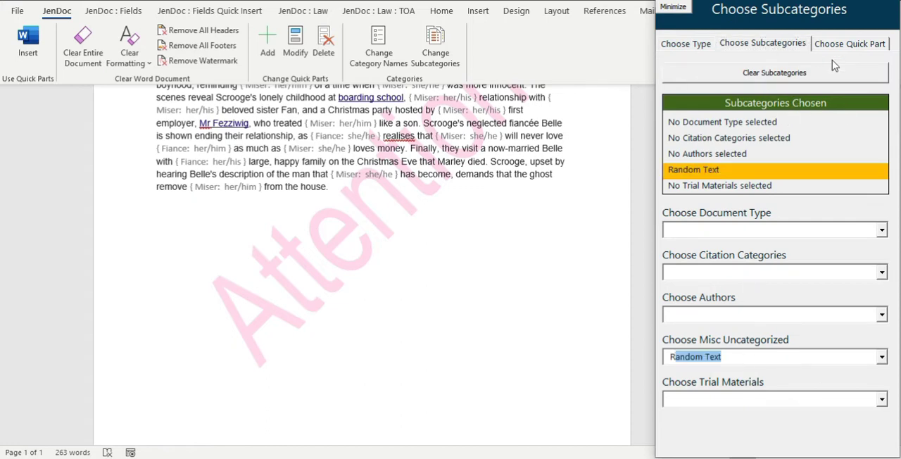
Insert the Lorem ipsum black (10, 3) quick part below the Stave two text.
left_click(849, 43)
left_click(883, 259)
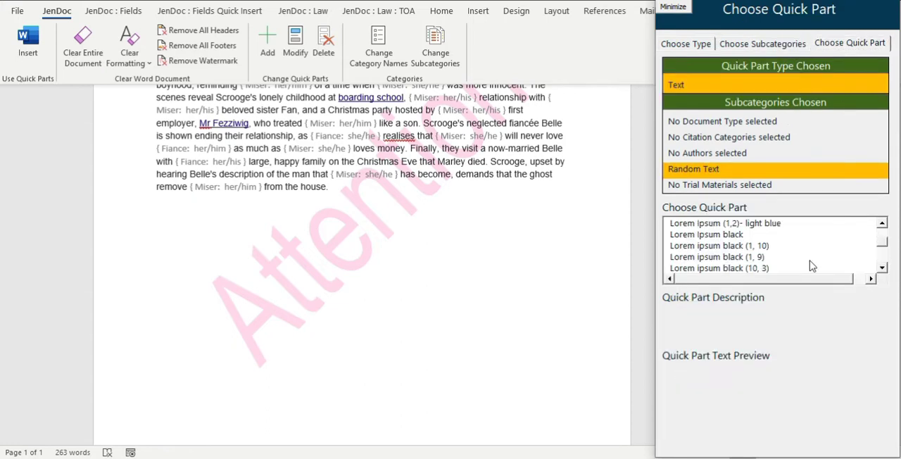
left_click(766, 269)
left_click(773, 436)
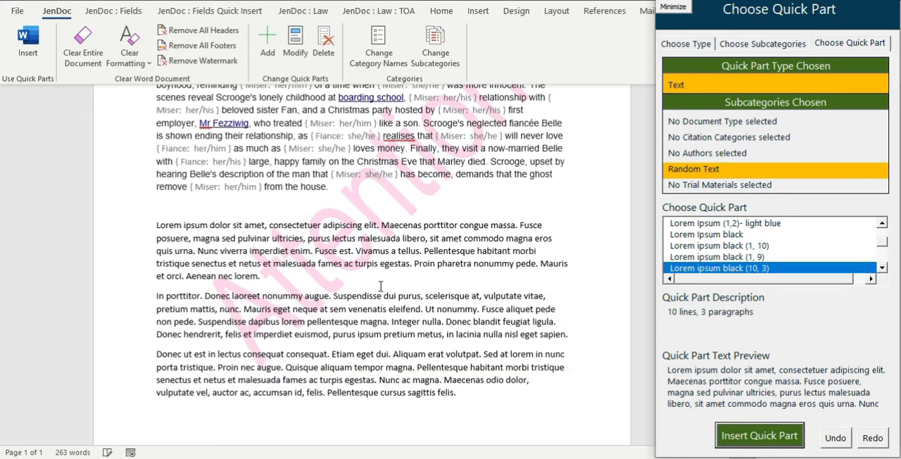
scroll(444, 331, "down", 2)
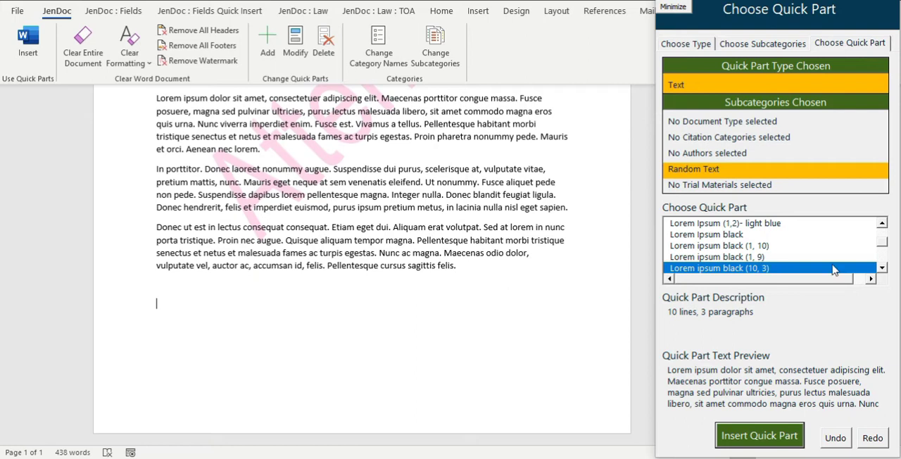
Insert the Lorem Ipsum - 5 pages quick part after the last paragraph.
left_click(883, 257)
left_click(884, 234)
left_click(883, 233)
left_click(761, 239)
left_click(759, 436)
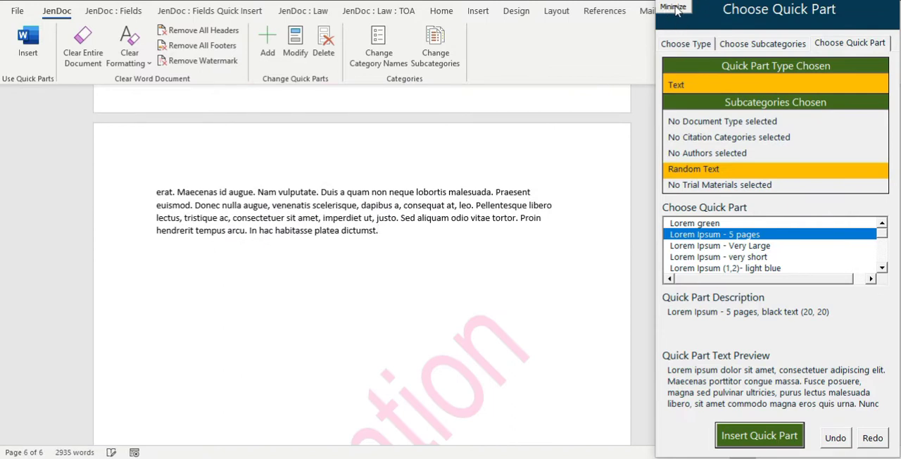
Minimize the quick part form, review the watermark and text back to the first page, and restore the form.
left_click(674, 7)
mouse_move(852, 0)
left_mouse_down()
mouse_move(842, 17)
mouse_move(848, 11)
left_mouse_up()
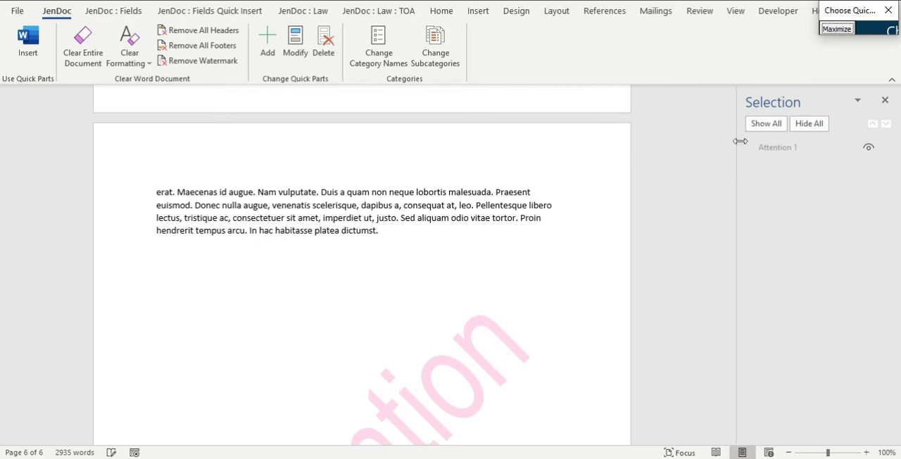
scroll(700, 354, "up", 8)
left_click_drag(717, 366, 732, 110)
left_click(849, 30)
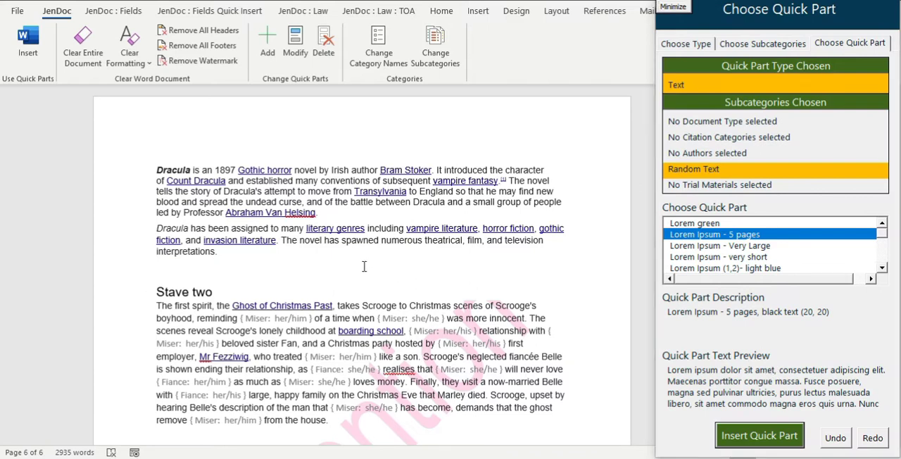
Clear the entire document of text and watermark, and check the emptied page.
left_click(85, 43)
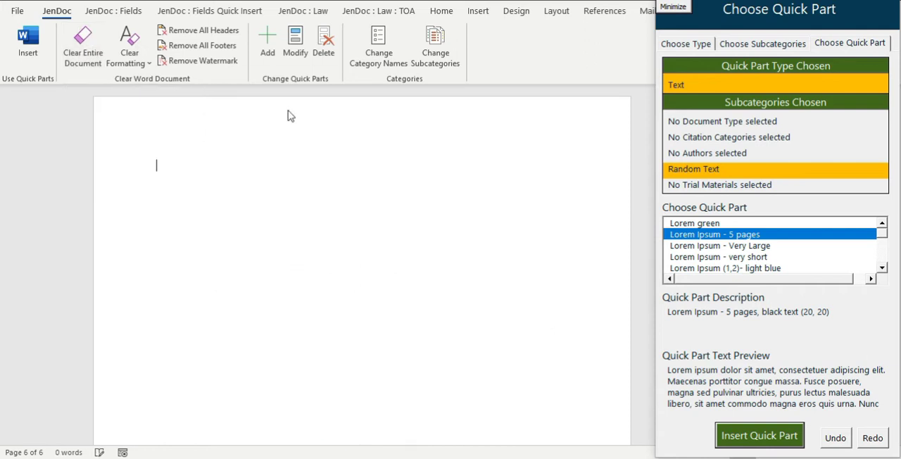
scroll(427, 210, "down", 6)
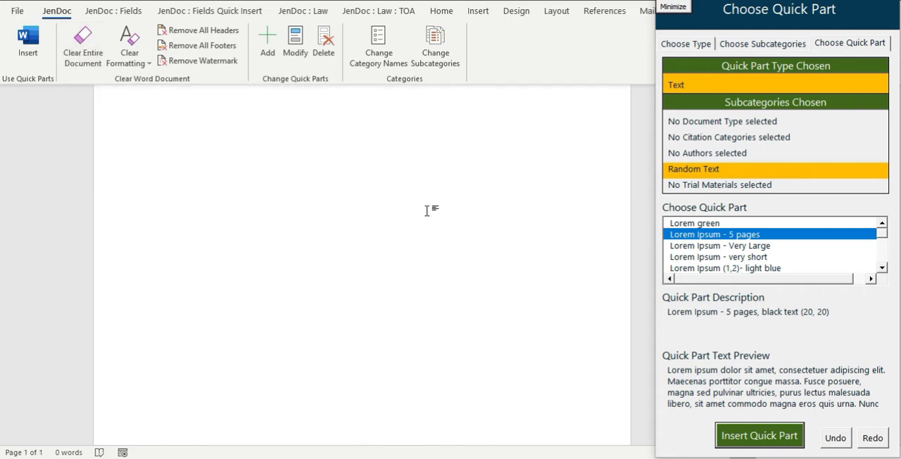
scroll(427, 210, "up", 2)
scroll(427, 211, "up", 1)
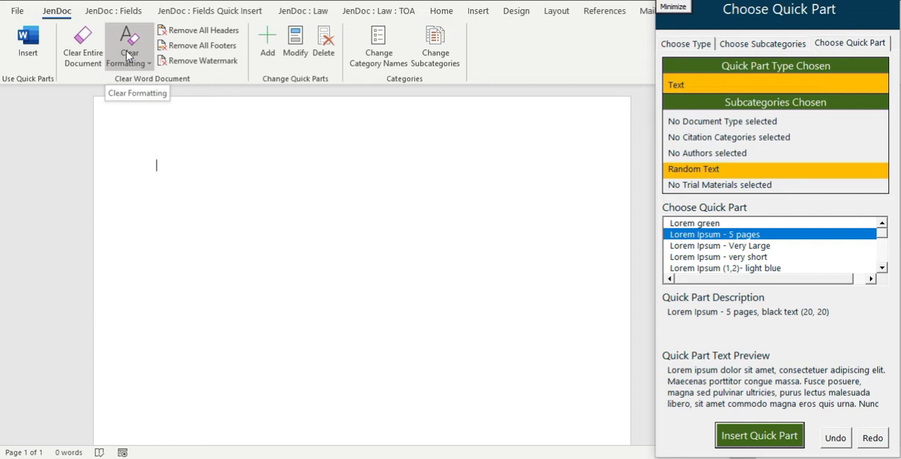
Look through the Clear Formatting choices without applying any of them.
left_click(130, 62)
left_click(131, 67)
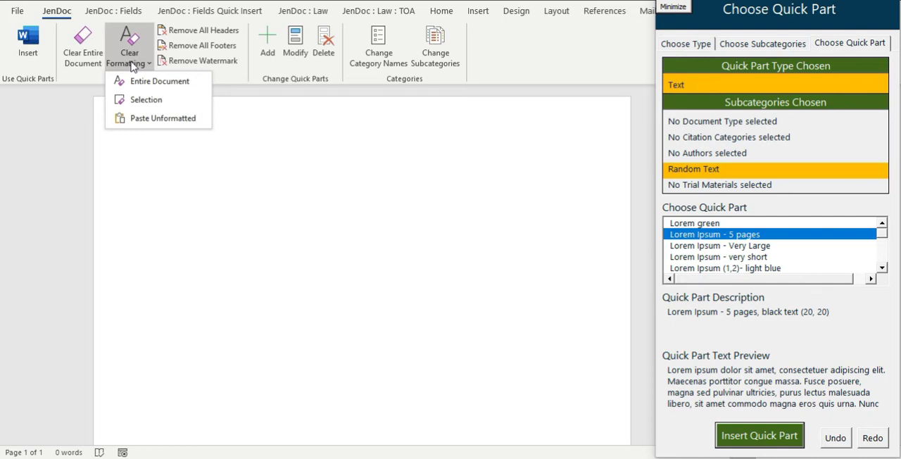
left_click(266, 203)
Open Sample_formatted_document.docx from the JenDoc Demos folder in Word.
left_click(331, 458)
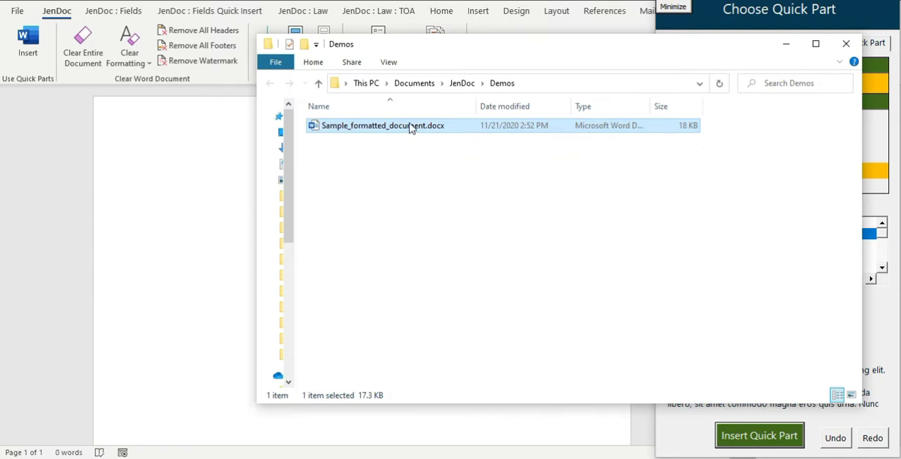
left_click_drag(412, 127, 208, 213)
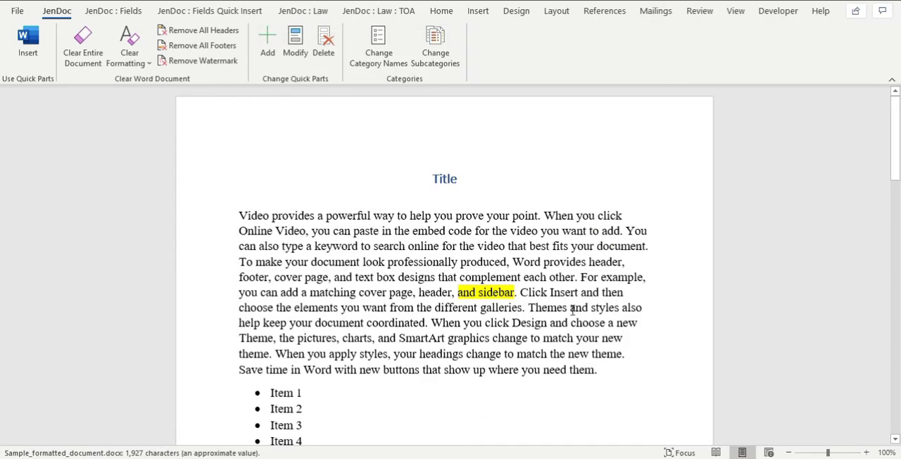
Examine the sample document's formatting: the title, highlighted and coloured text, bulleted lists, table and hyperlink.
triple_click(448, 180)
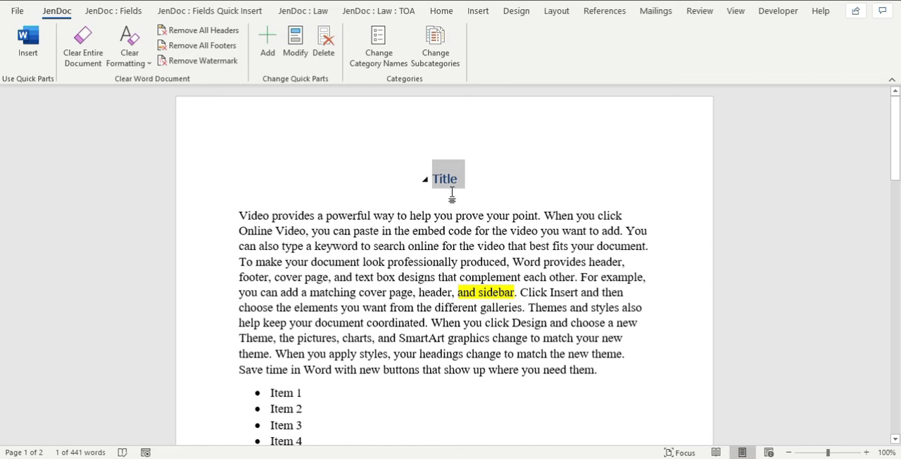
scroll(507, 261, "down", 1)
scroll(507, 261, "down", 1)
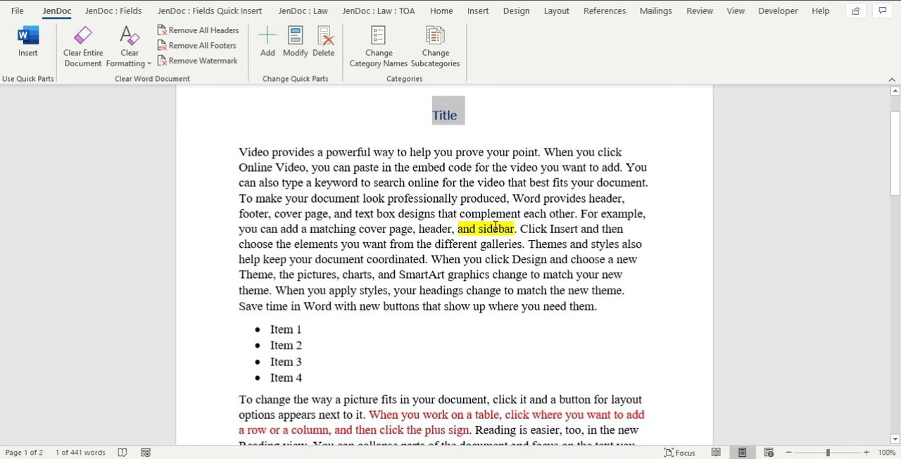
scroll(475, 302, "down", 3)
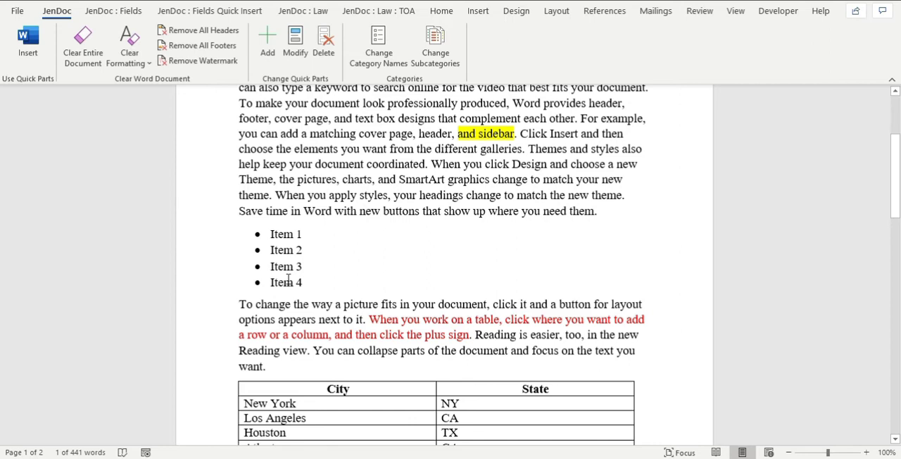
scroll(286, 280, "down", 3)
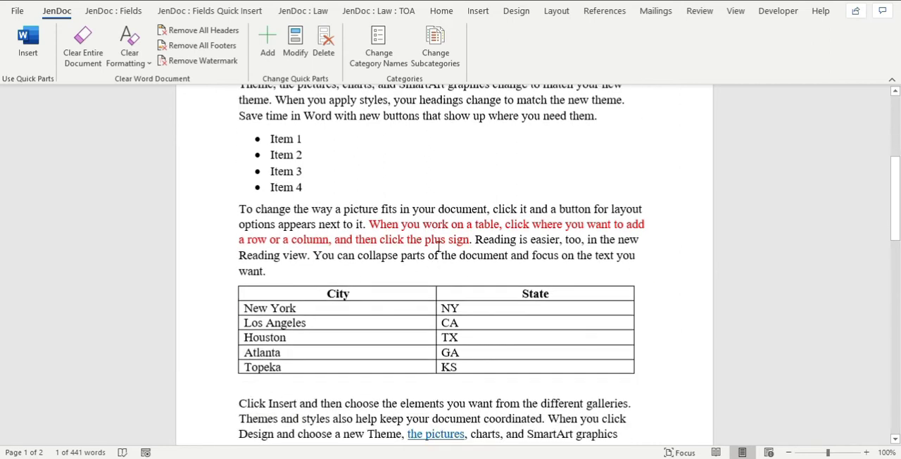
scroll(437, 248, "down", 3)
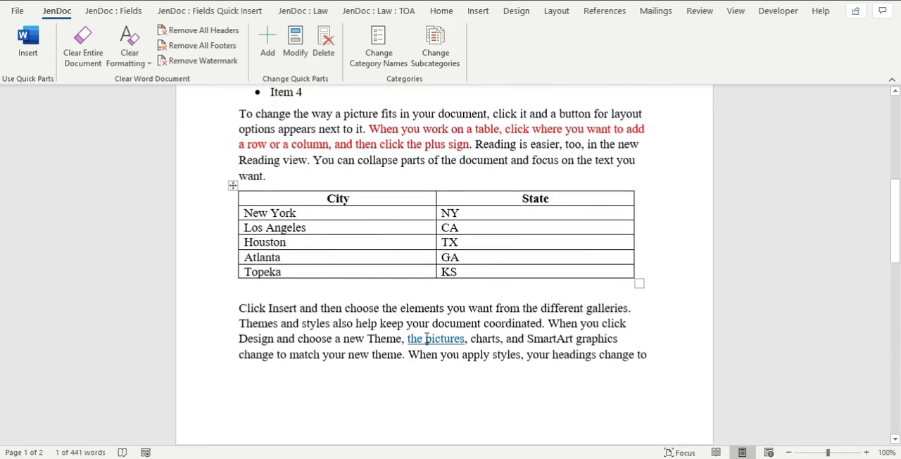
scroll(426, 338, "down", 3)
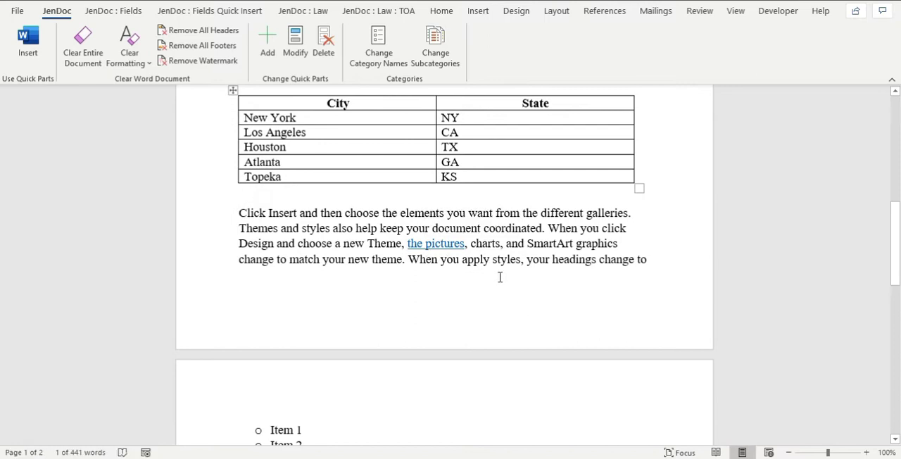
scroll(503, 278, "down", 5)
scroll(502, 278, "down", 2)
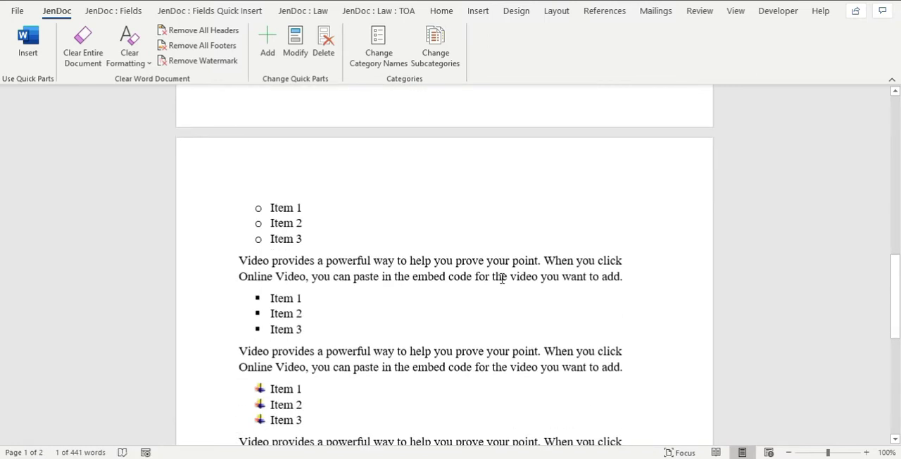
scroll(502, 278, "down", 5)
scroll(502, 279, "up", 20)
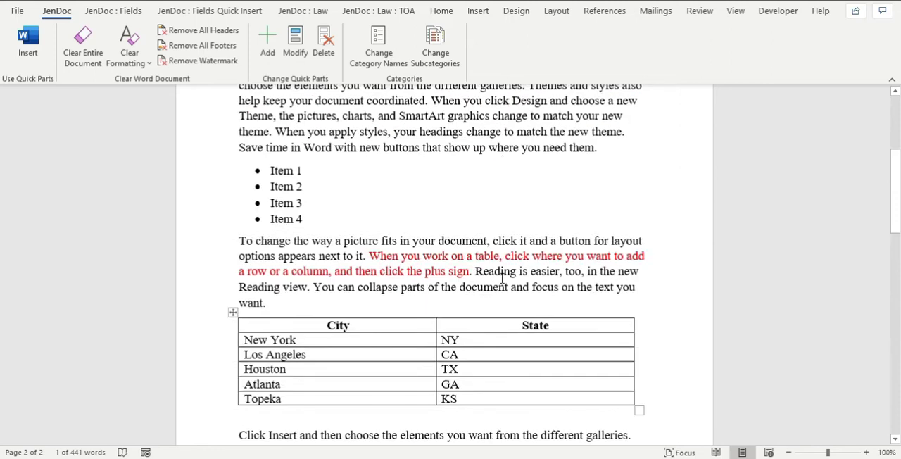
Copy the entire contents of the sample formatted document and paste them into the blank Document1.
left_click(305, 252)
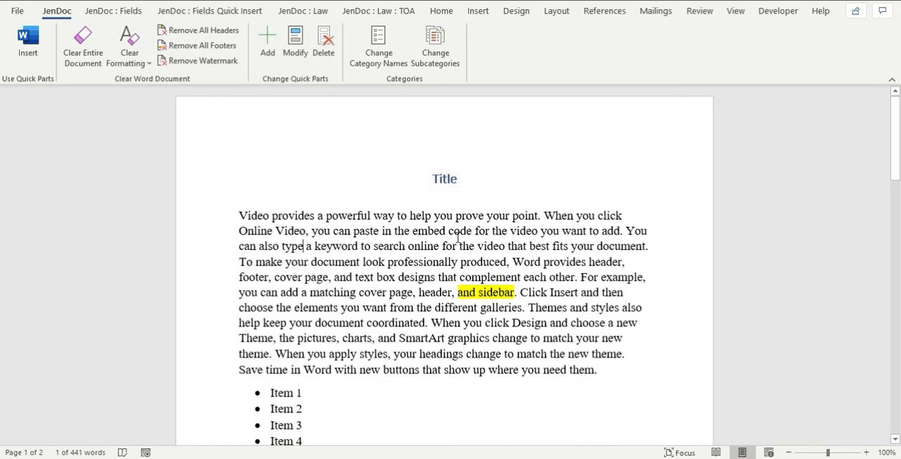
key("ctrl+a")
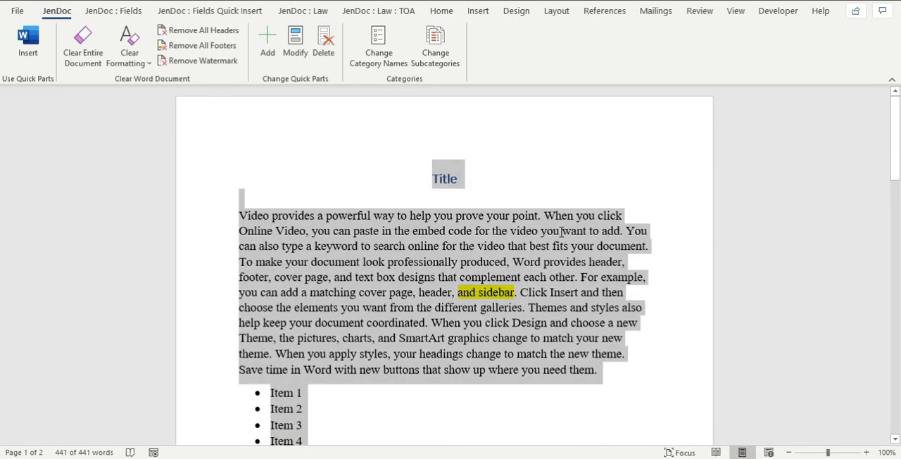
mouse_move(499, 443)
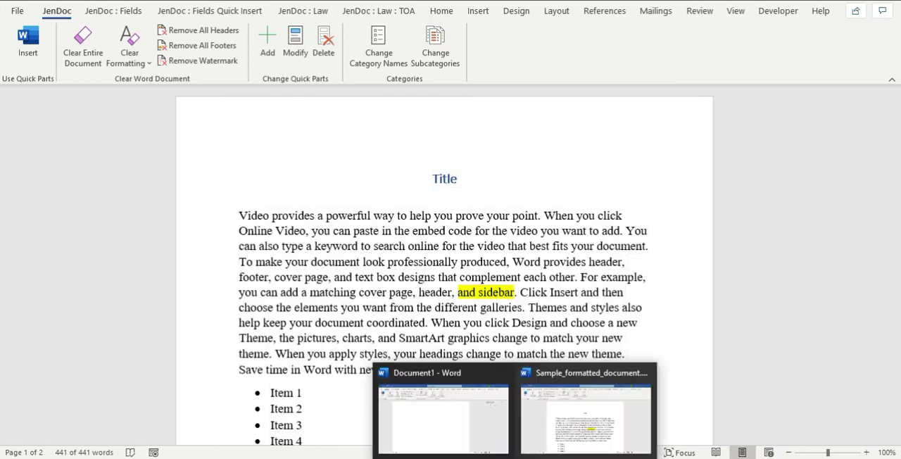
left_click(476, 417)
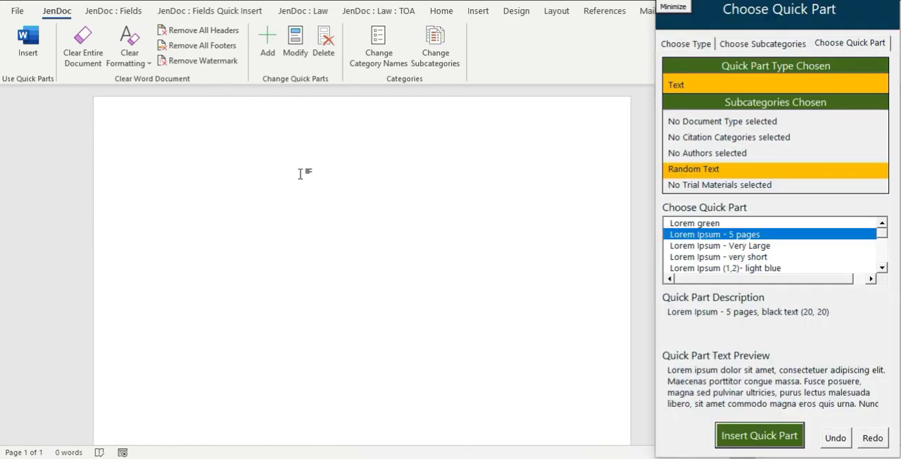
key("ctrl+v")
scroll(382, 219, "up", 10)
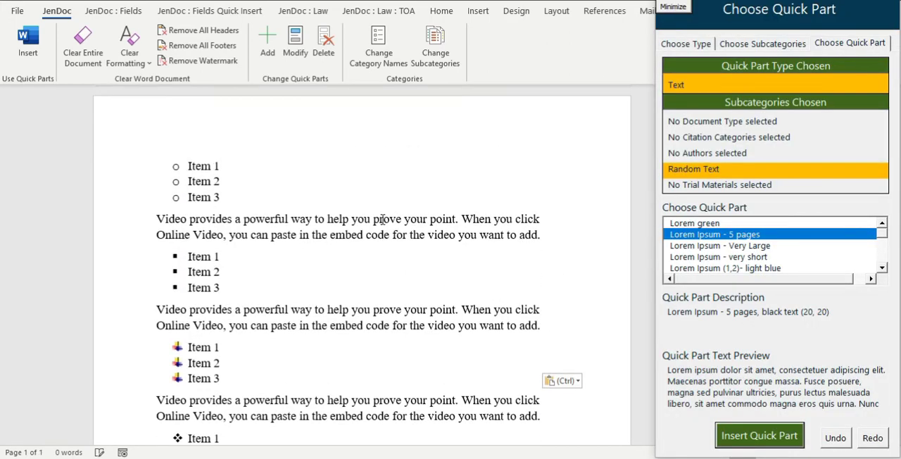
scroll(382, 219, "up", 3)
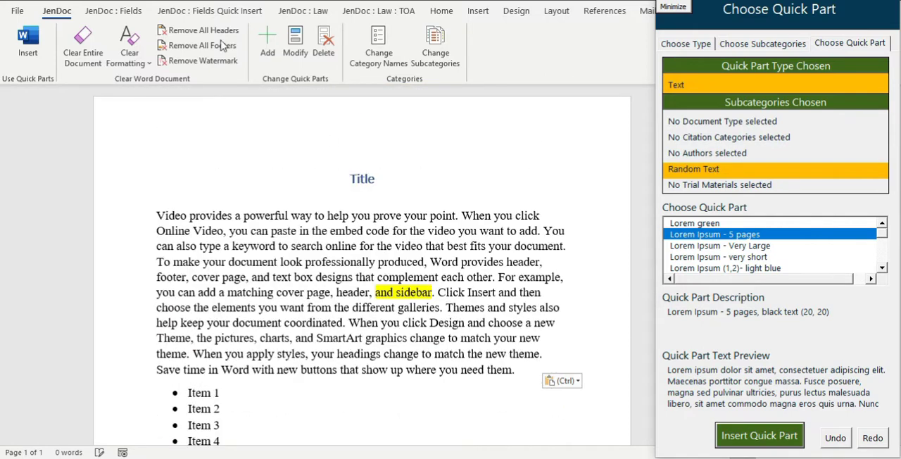
Clear the formatting of the entire pasted document and check the plain text and former table.
left_click(129, 55)
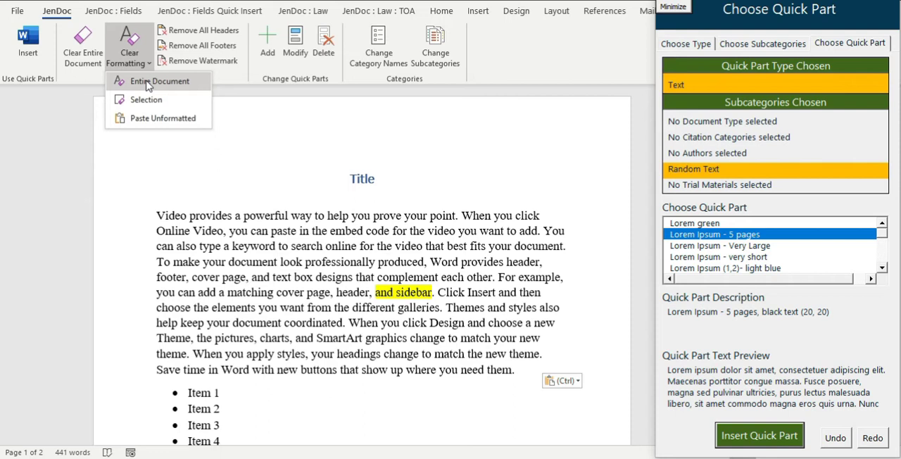
left_click(148, 81)
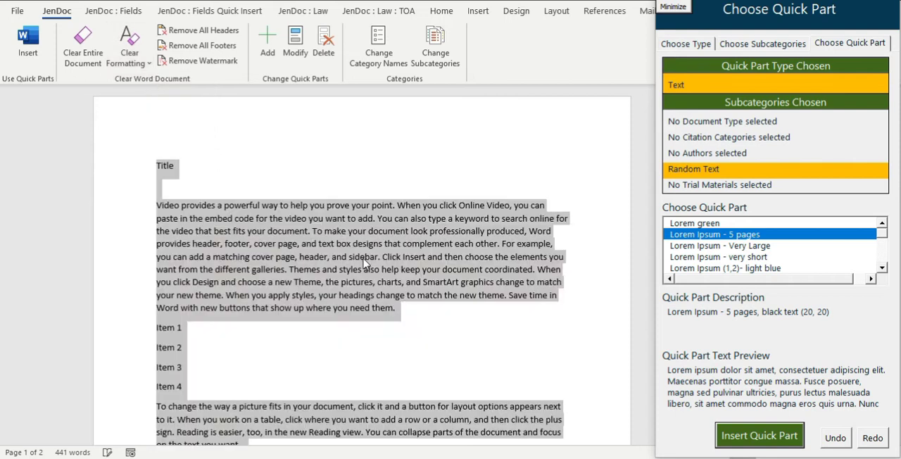
left_click(355, 258)
scroll(355, 257, "down", 2)
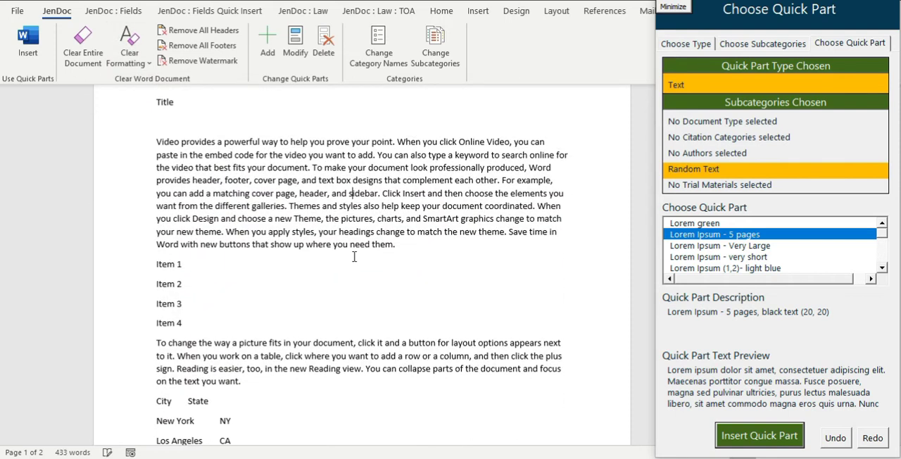
scroll(354, 257, "down", 20)
scroll(353, 254, "up", 10)
Show the paragraph marks, examine the plain text, the tabs in the former table and the document's end, and hide the marks again.
left_click(444, 11)
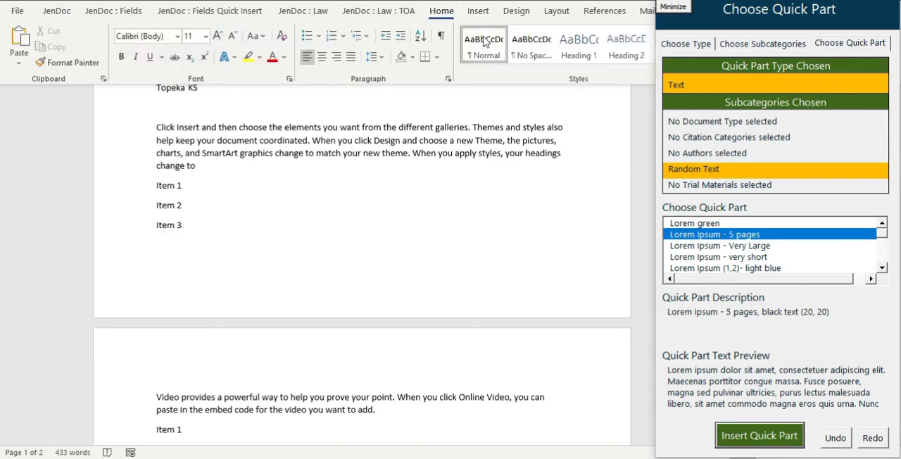
left_click(440, 35)
scroll(357, 186, "down", 15)
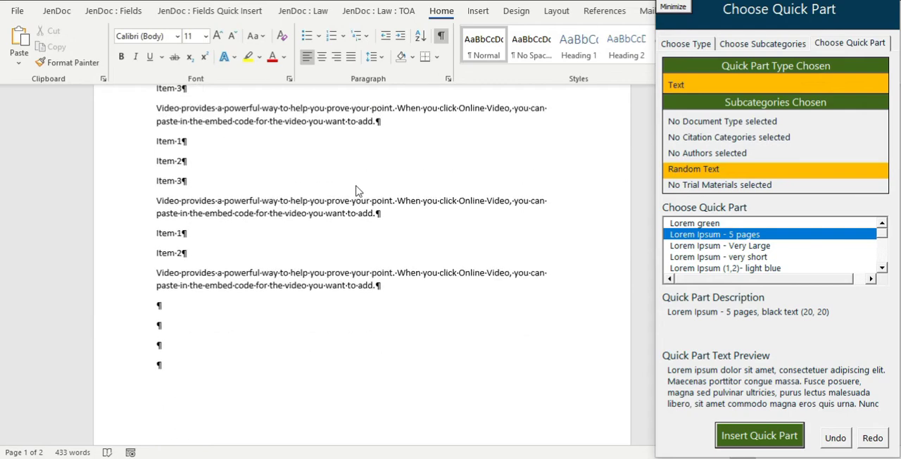
scroll(357, 186, "up", 14)
scroll(357, 186, "up", 12)
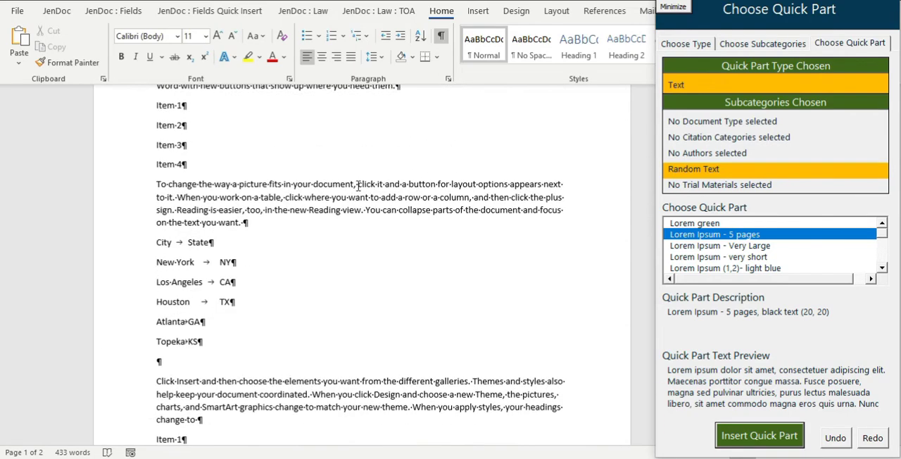
scroll(357, 186, "down", 5)
scroll(357, 186, "up", 5)
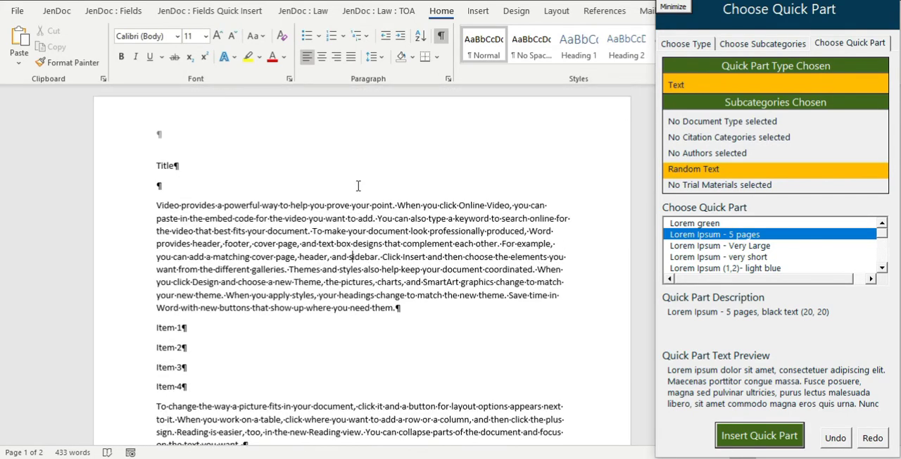
left_click(440, 37)
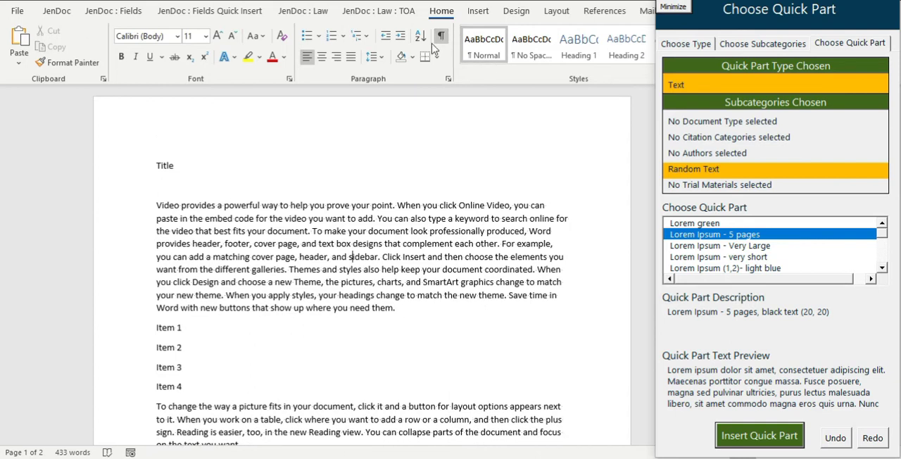
Clear the entire document, paste the formatted sample text again, and minimize the Choose Quick Part window.
left_click(56, 10)
left_click(83, 50)
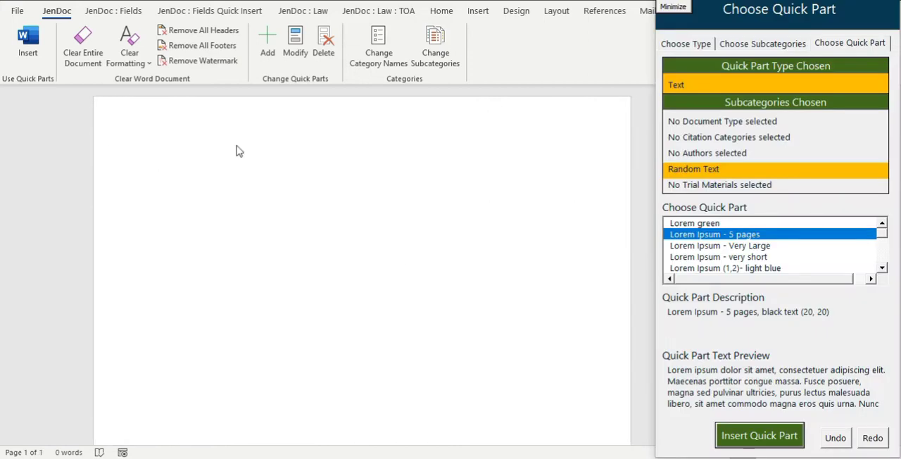
key("ctrl+v")
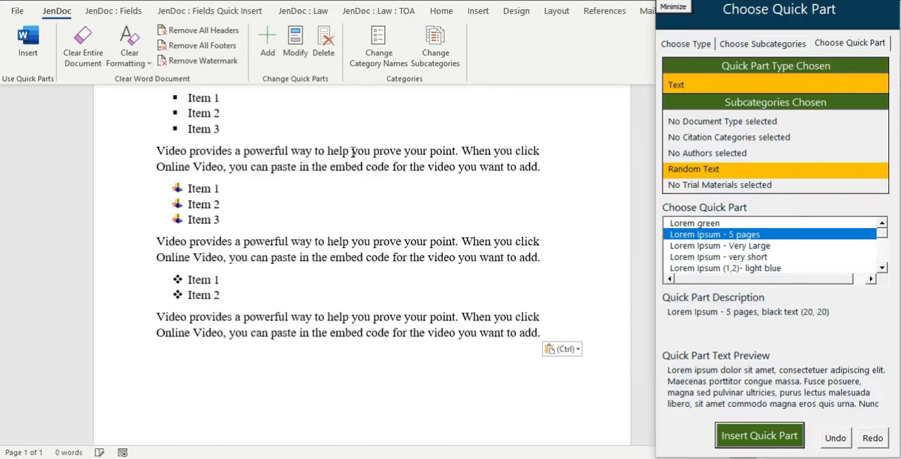
left_click(686, 10)
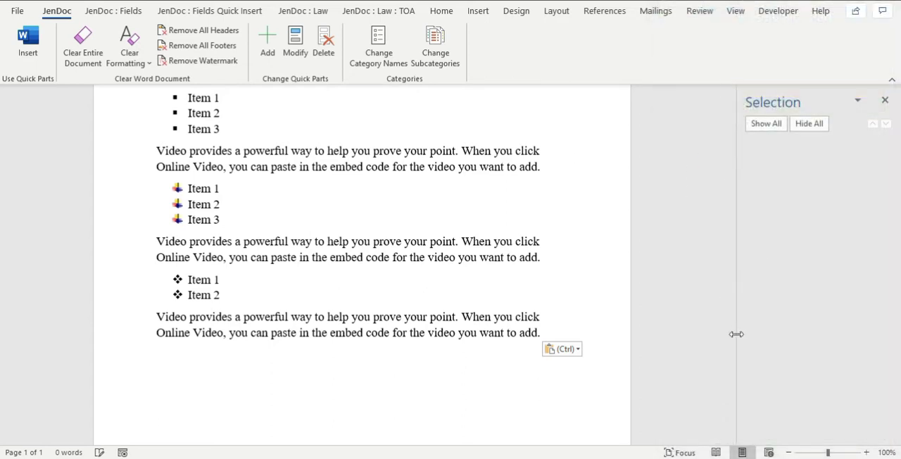
left_click_drag(730, 310, 730, 103)
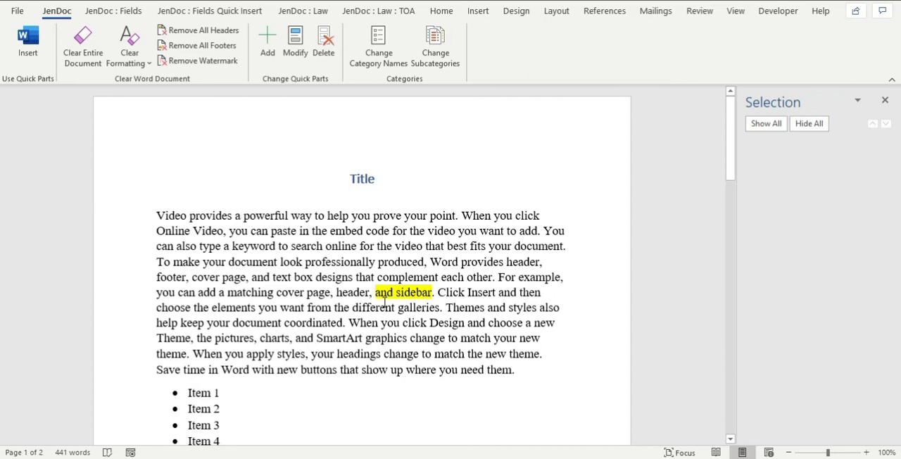
Clear the formatting of only the highlighted words "and sidebar." and remove the paragraph break after them.
left_click_drag(373, 292, 437, 296)
left_click(377, 292)
left_click(134, 57)
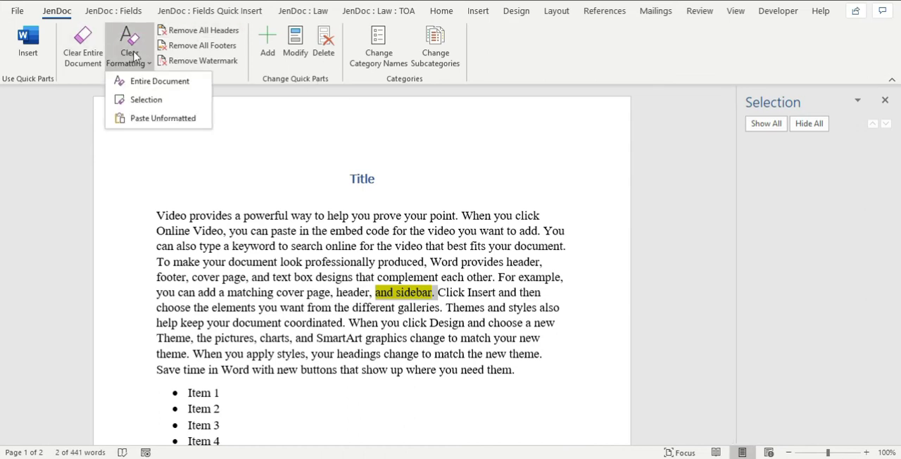
left_click(140, 99)
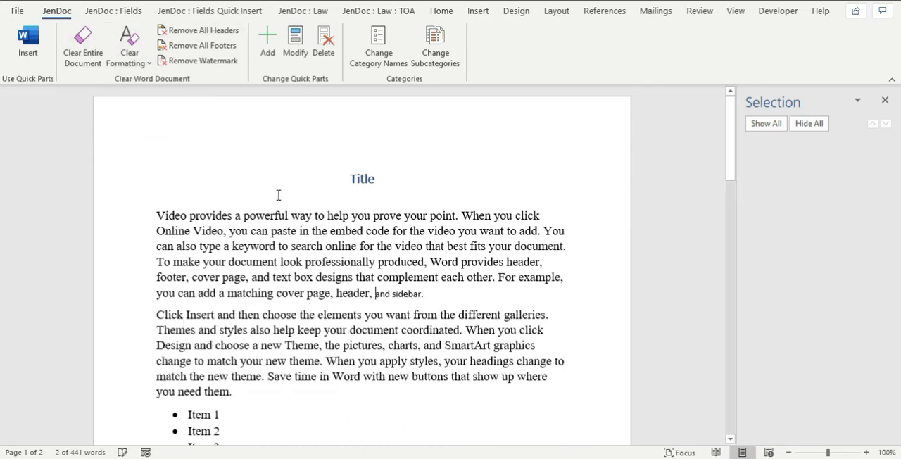
key("Left")
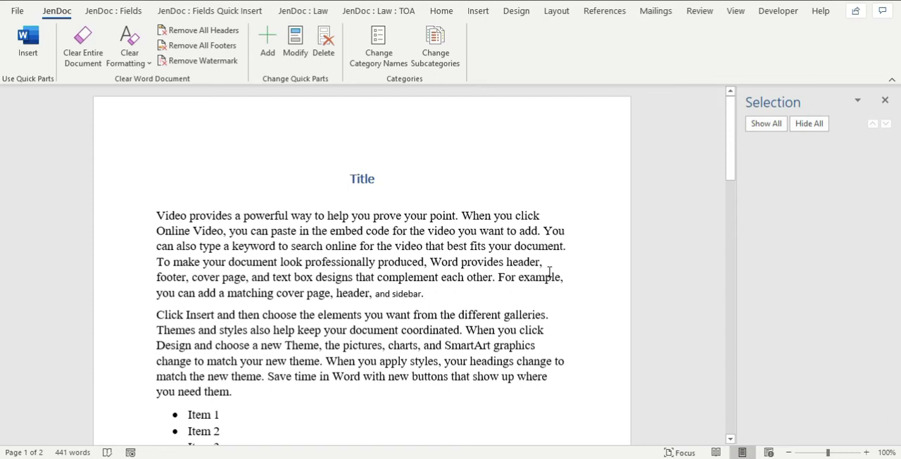
key("Delete")
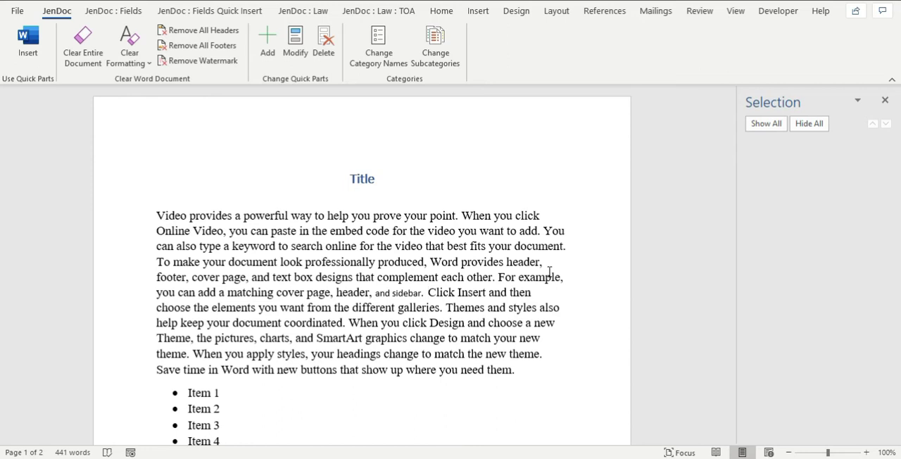
Compare the font and size of "and sidebar" with those of the surrounding paragraph text.
left_click_drag(375, 292, 407, 294)
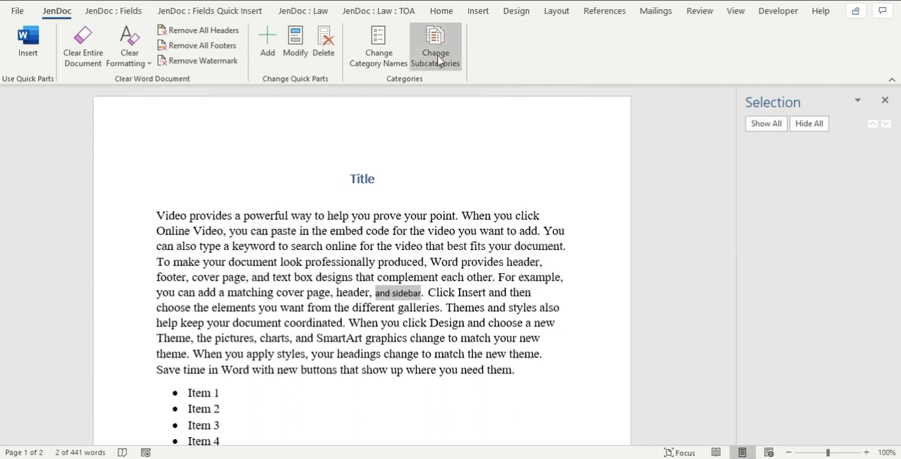
left_click(444, 259)
left_click(440, 11)
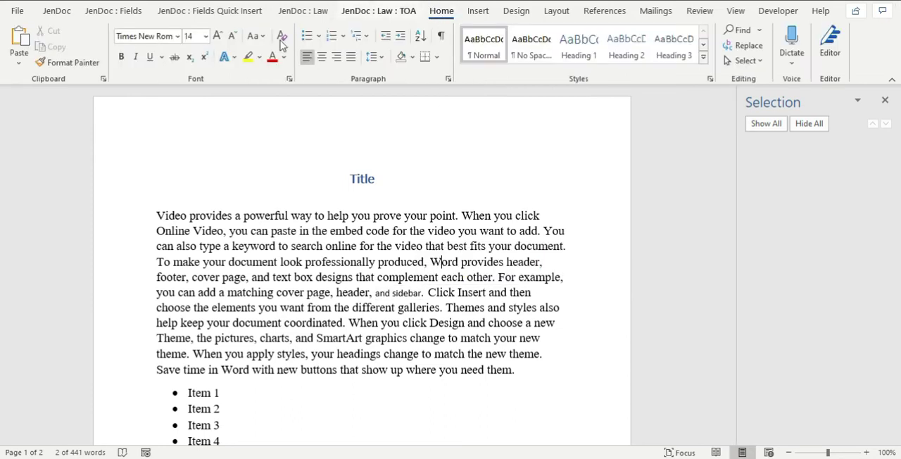
left_click_drag(244, 217, 297, 221)
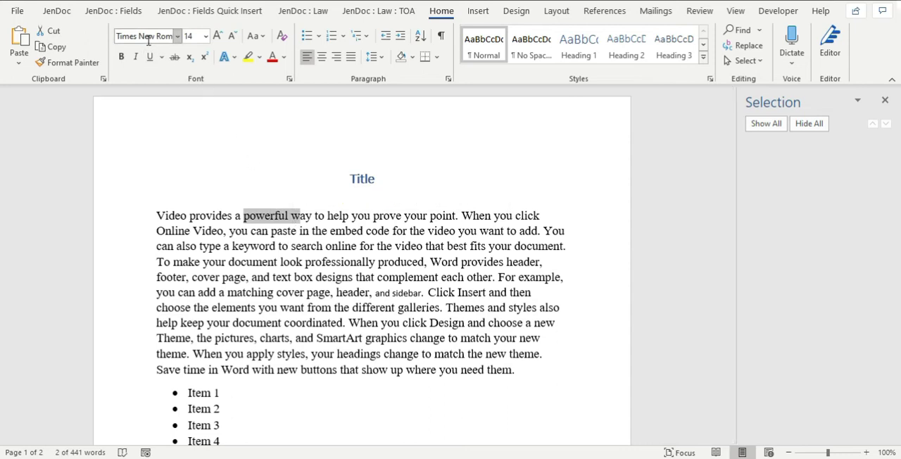
left_click_drag(385, 294, 404, 298)
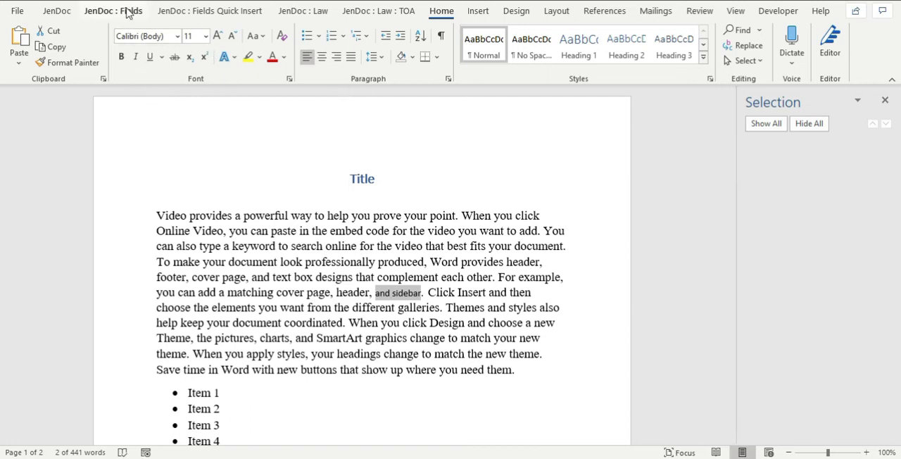
Clear the formatting of only the first bulleted list, Item 1 to Item 4.
left_click(56, 11)
left_click(317, 216)
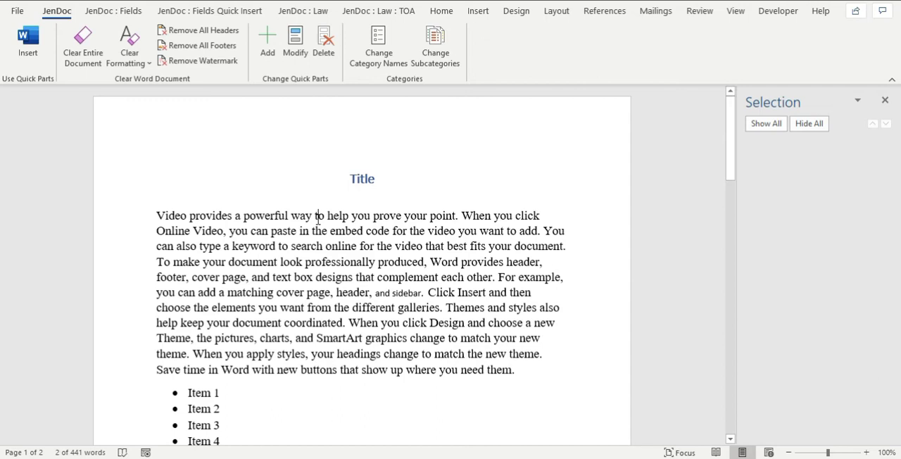
scroll(254, 302, "down", 3)
left_click_drag(193, 257, 252, 312)
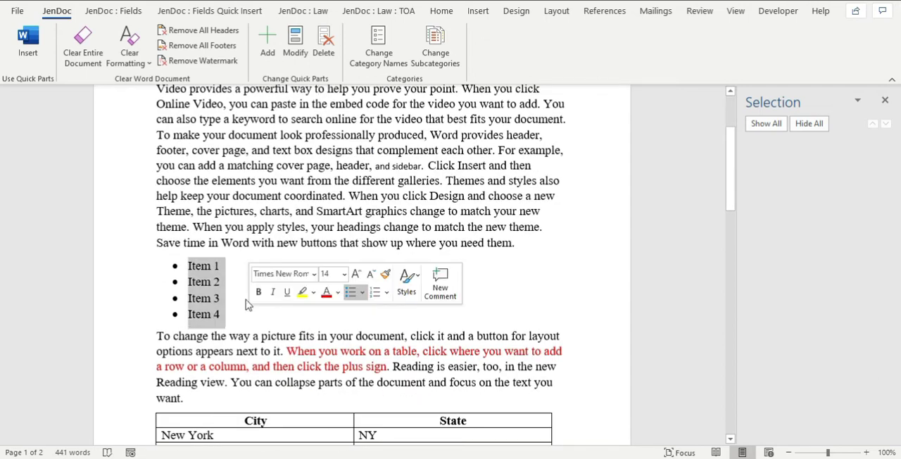
left_click(134, 62)
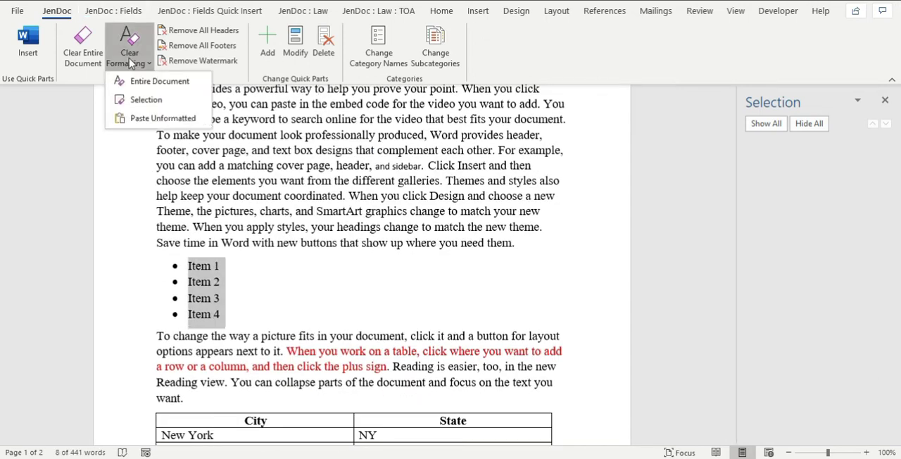
left_click(145, 100)
left_click(216, 310)
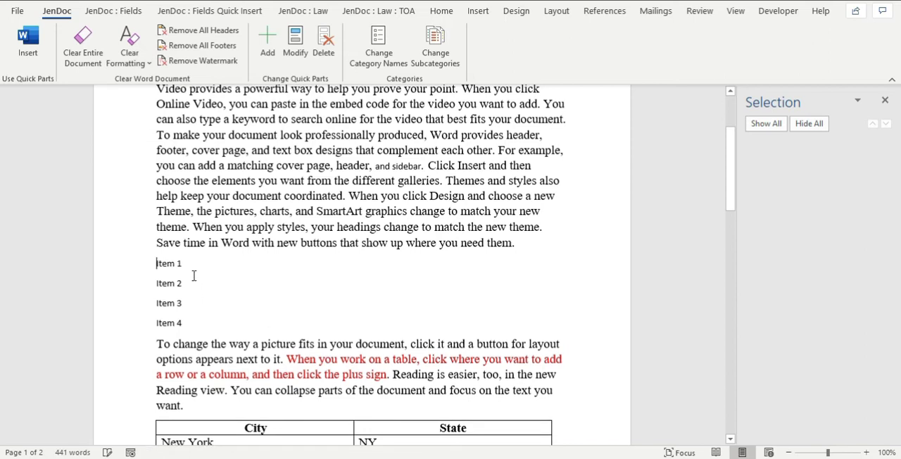
Clear the formatting of the whole City and State table, turning it into plain text.
scroll(367, 325, "down", 3)
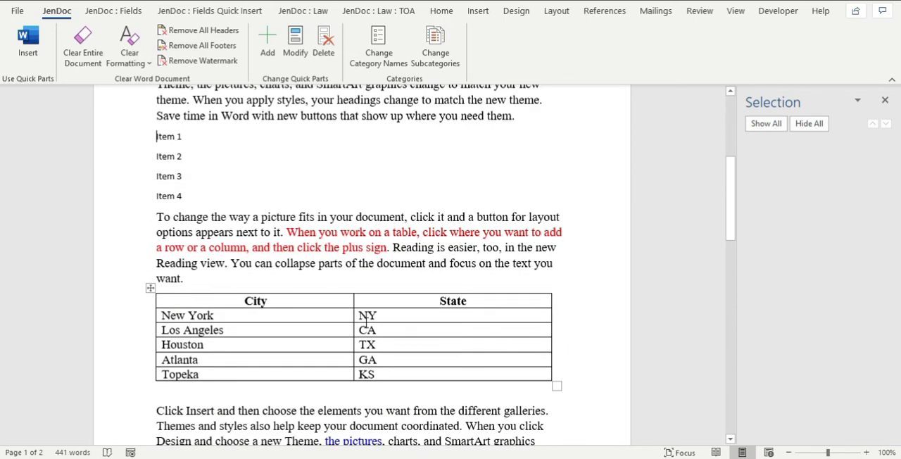
scroll(367, 320, "down", 1)
left_click(150, 256)
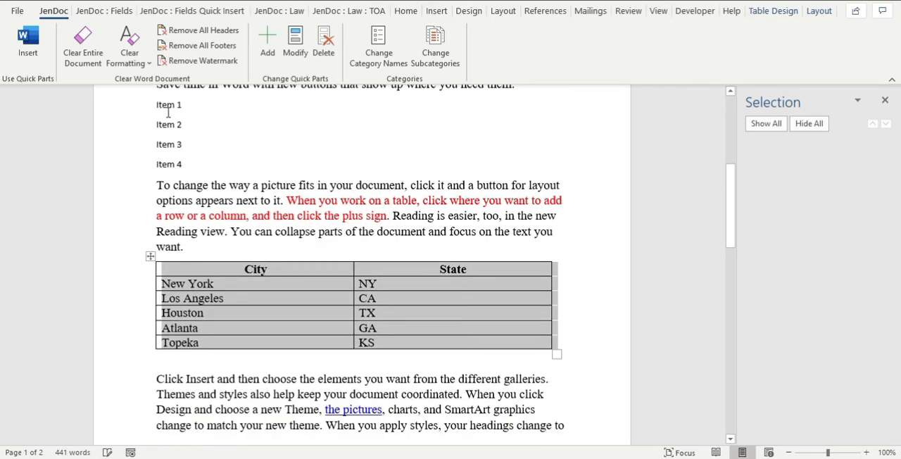
left_click(130, 57)
left_click(145, 100)
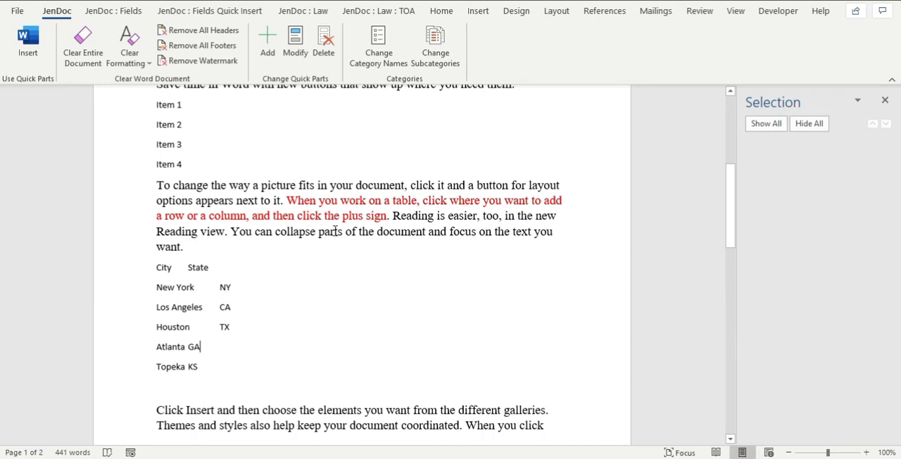
Clear the entire document and switch back to the sample formatted document with all its text selected.
left_click(96, 55)
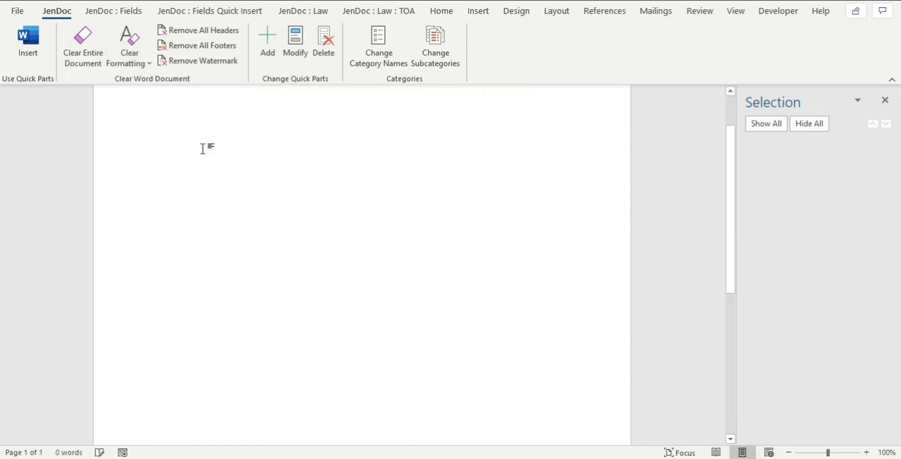
key("ctrl+z")
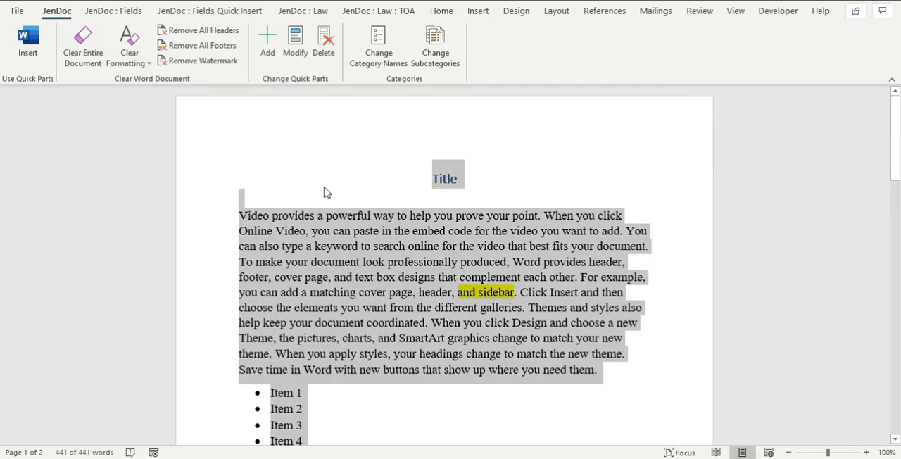
Copy the whole formatted sample document and paste it unformatted into the blank document, looking through the pasted pages.
key("ctrl+y")
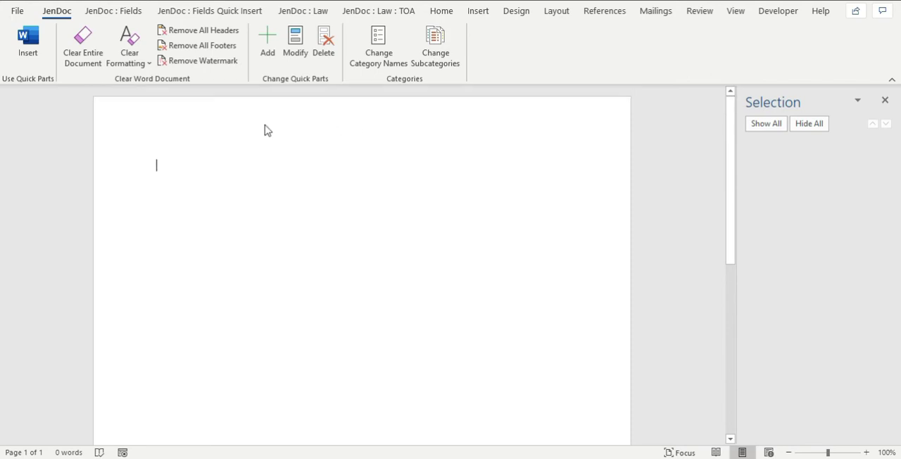
left_click(130, 69)
left_click(161, 124)
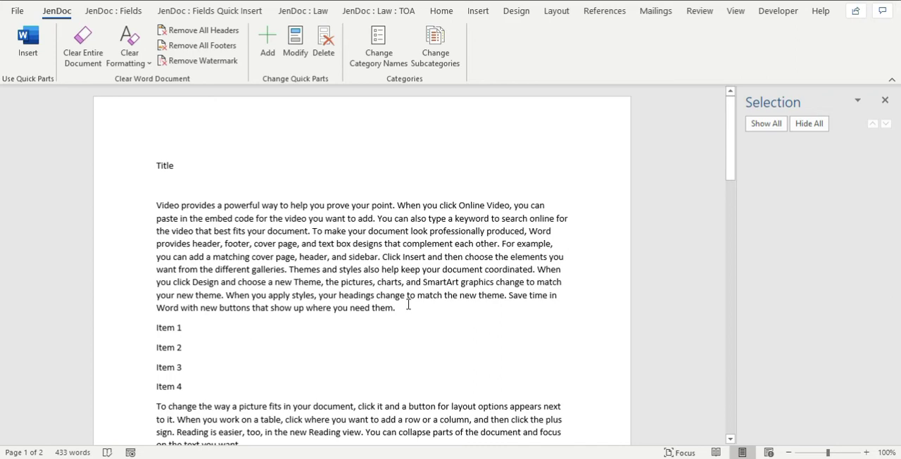
scroll(409, 304, "down", 20)
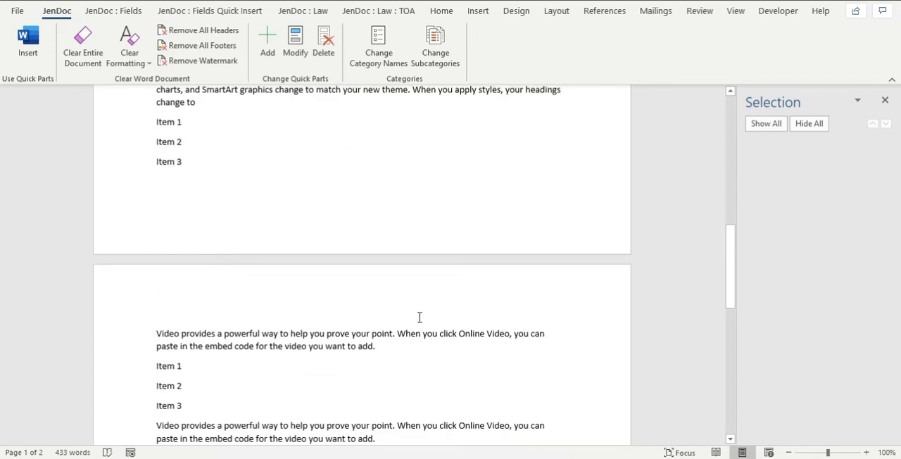
scroll(422, 320, "down", 3)
scroll(469, 280, "up", 8)
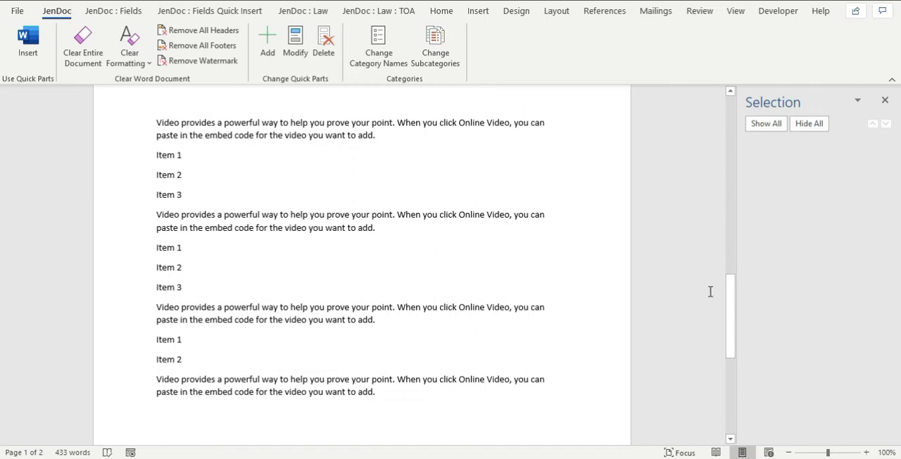
left_click_drag(734, 308, 704, 95)
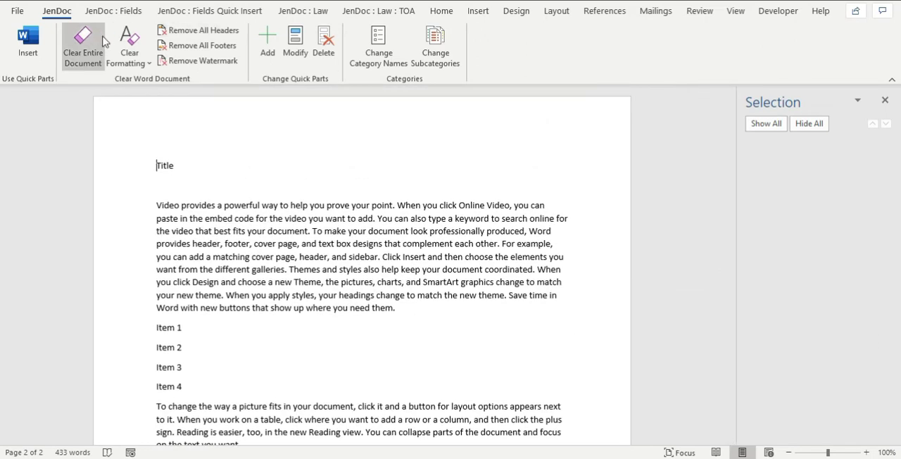
Clear the entire document and insert the text quick part "Lorem ipsum black (3,7)" from the Random Text subcategory.
left_click(82, 57)
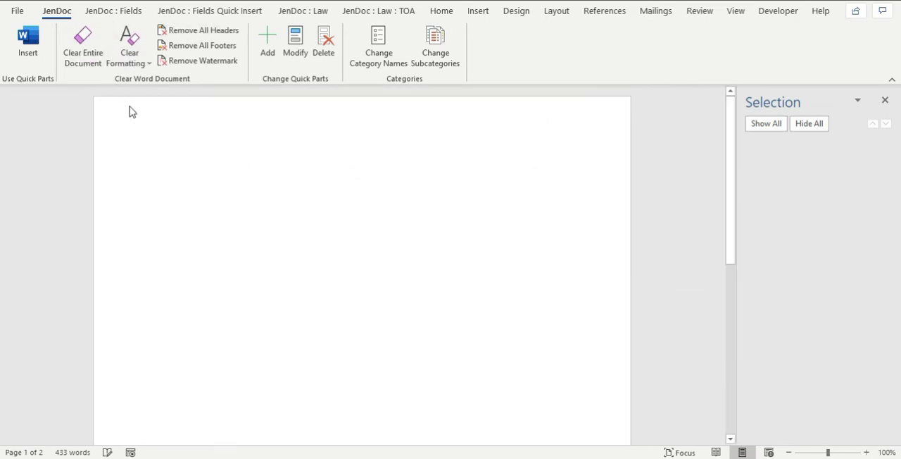
left_click(26, 52)
left_click(821, 374)
left_click(777, 45)
left_click(745, 358)
type("Random Text")
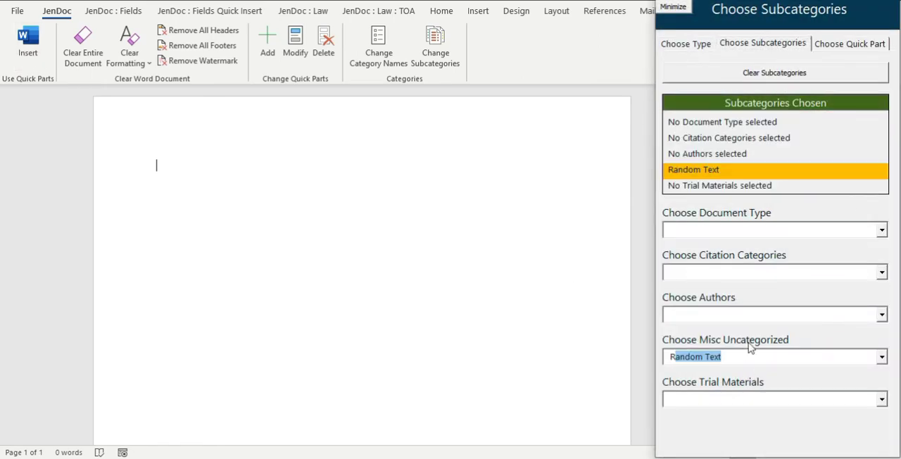
left_click(838, 42)
scroll(771, 248, "down", 3)
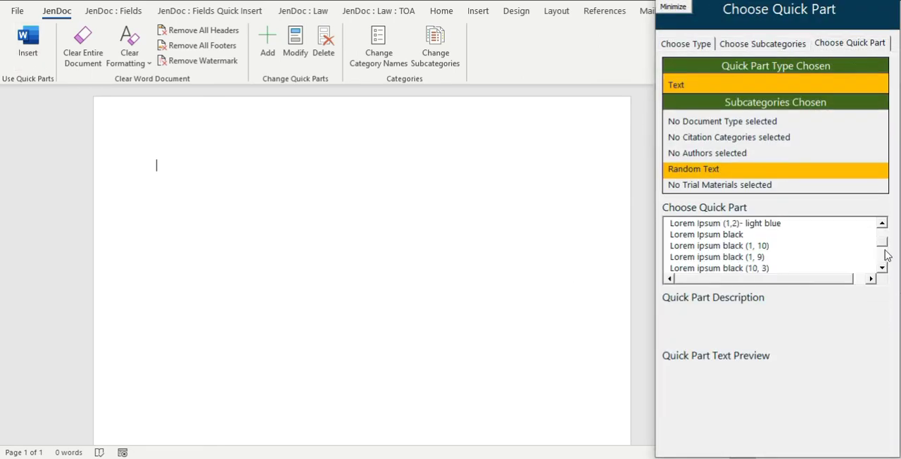
left_click(771, 246)
left_click(780, 437)
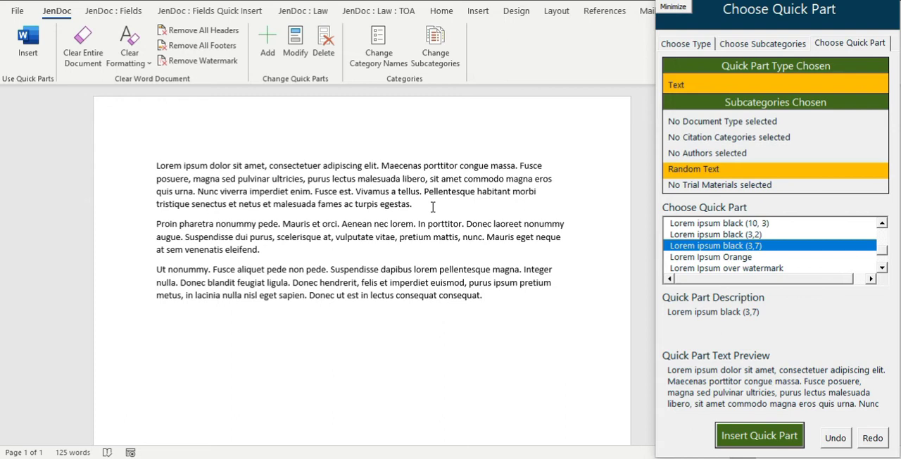
Add an empty line after the first Lorem ipsum paragraph and copy the sample document's paragraph starting "To change the way a picture fits".
left_click(433, 206)
key("Return")
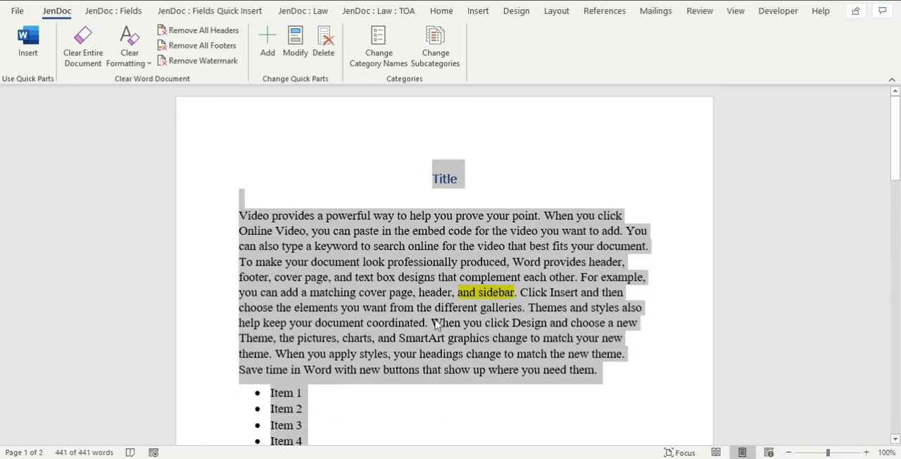
left_click(434, 322)
scroll(434, 327, "down", 5)
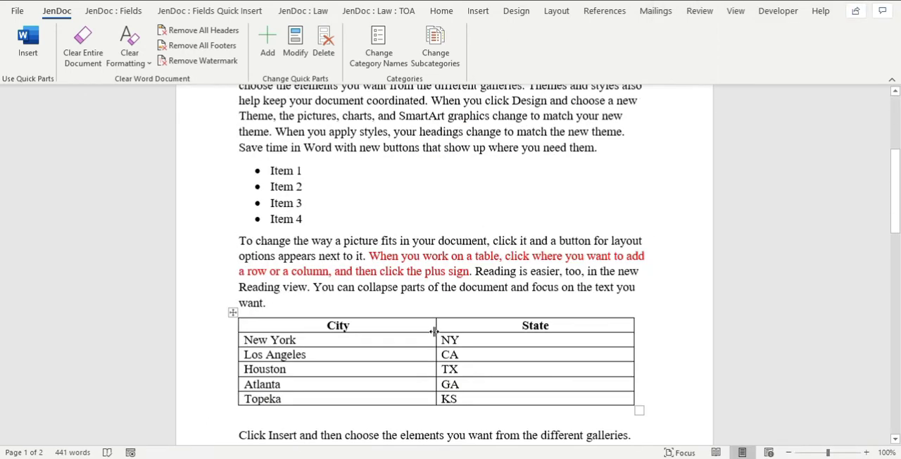
left_click_drag(239, 241, 276, 302)
key("ctrl+c")
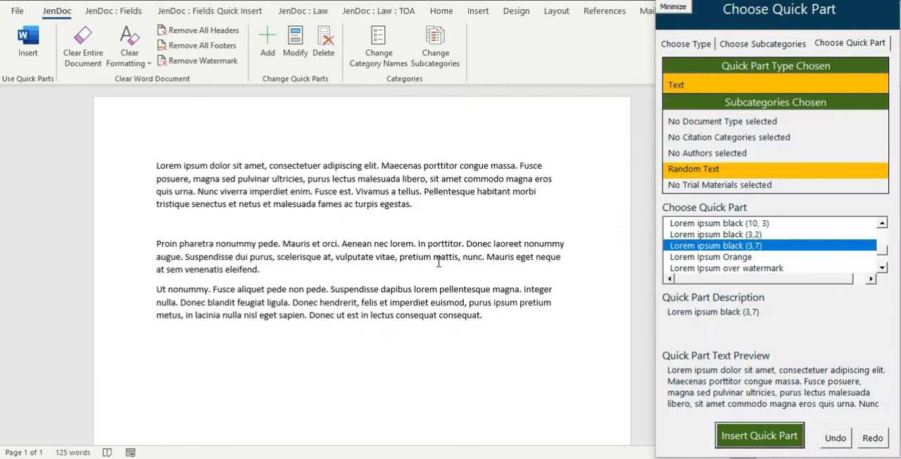
Paste the copied paragraph unformatted on the empty line and remove the extra blank line below it.
left_click(223, 225)
left_click(128, 60)
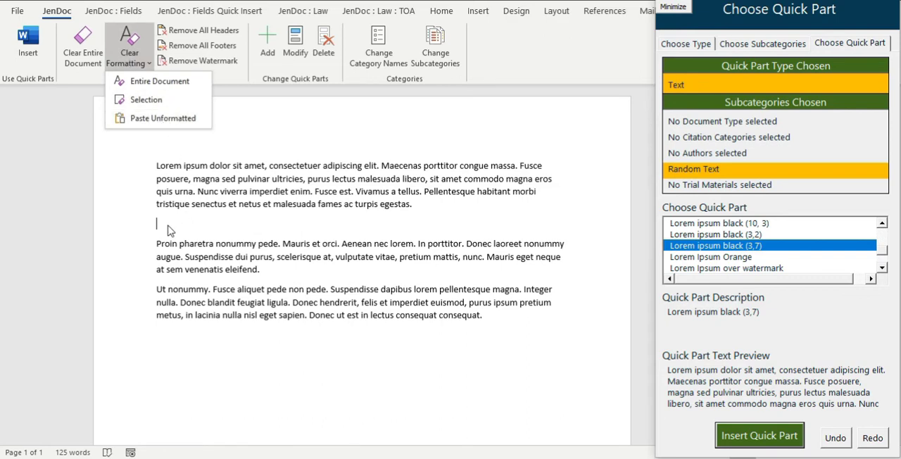
left_click(153, 118)
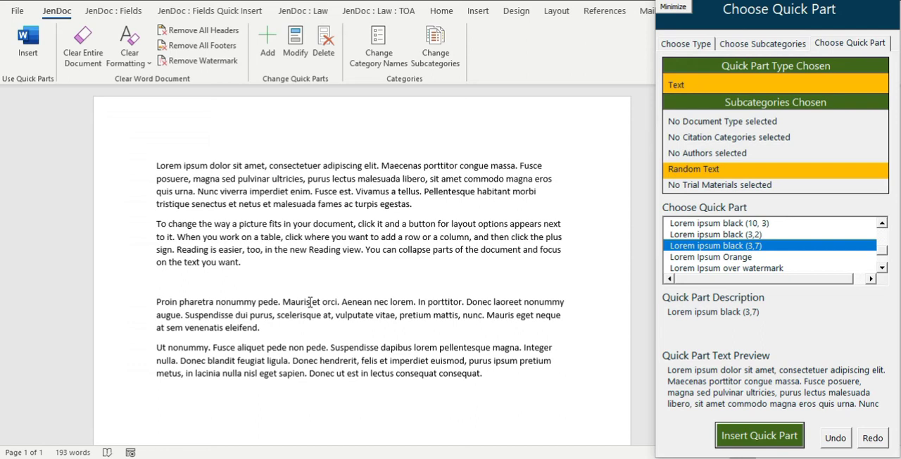
key("BackSpace")
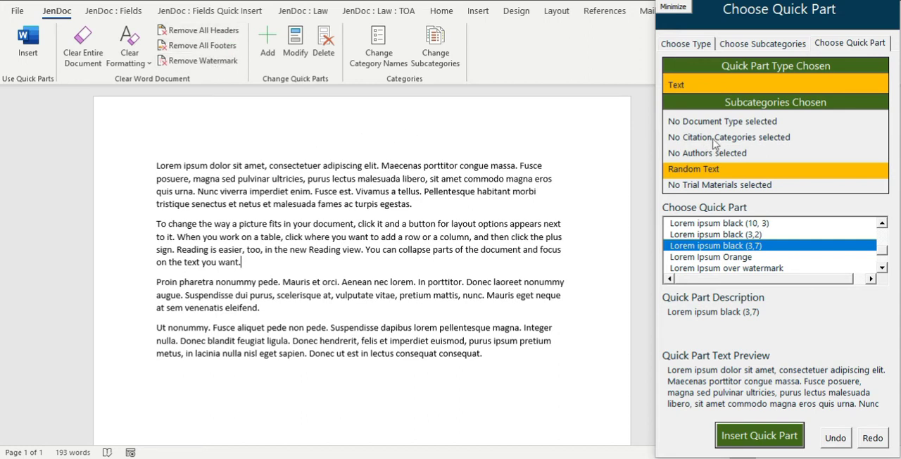
Clear the chosen subcategories and insert the "3 Column Header" quick part, opening the header area briefly to check it.
left_click(789, 45)
left_click(767, 74)
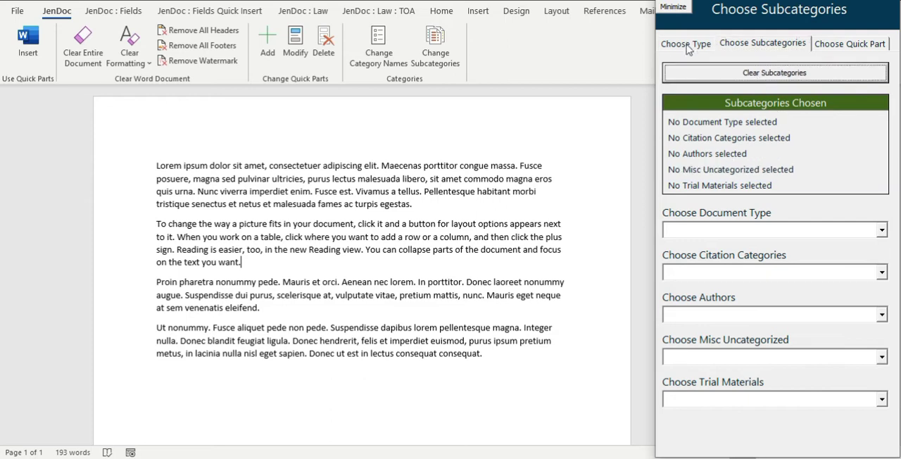
left_click(687, 45)
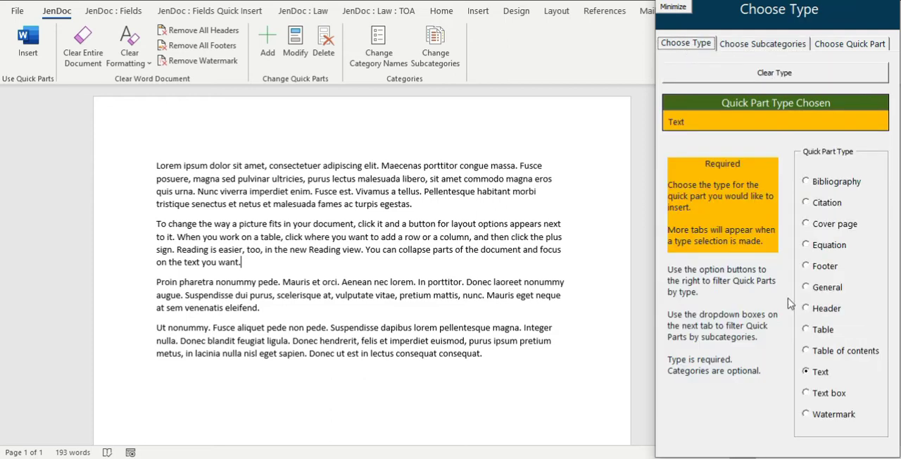
left_click(826, 308)
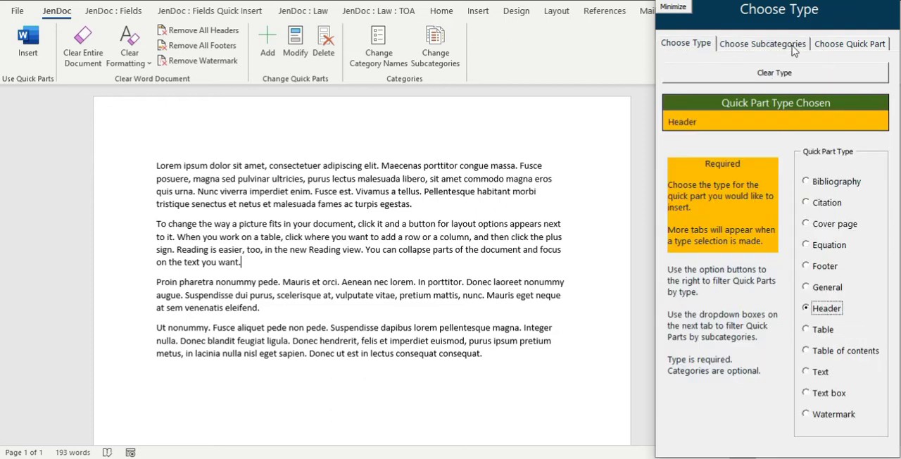
left_click(793, 46)
left_click(827, 44)
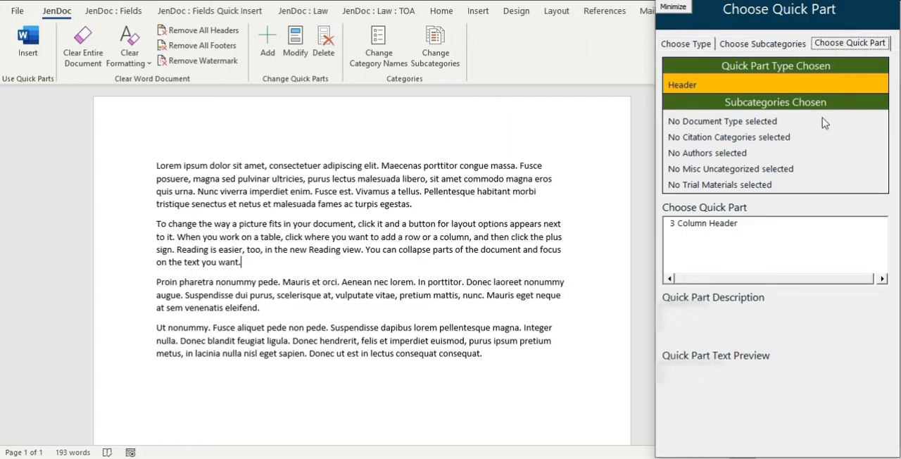
left_click(718, 224)
left_click(774, 450)
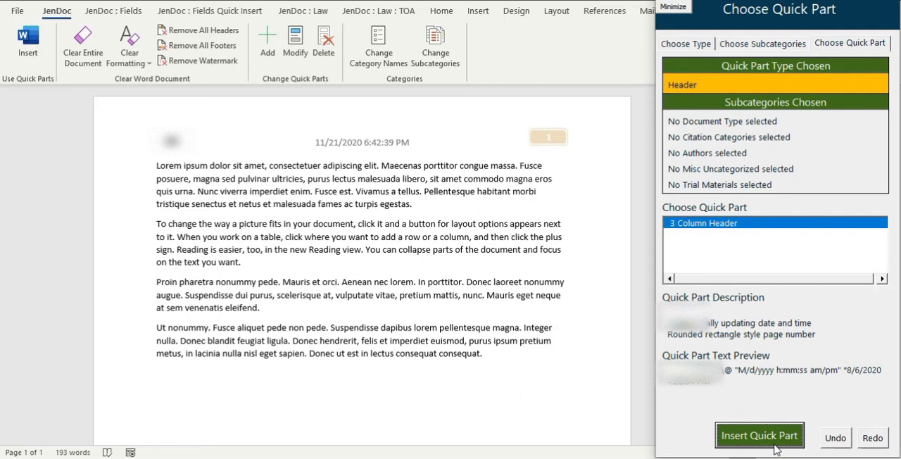
double_click(412, 145)
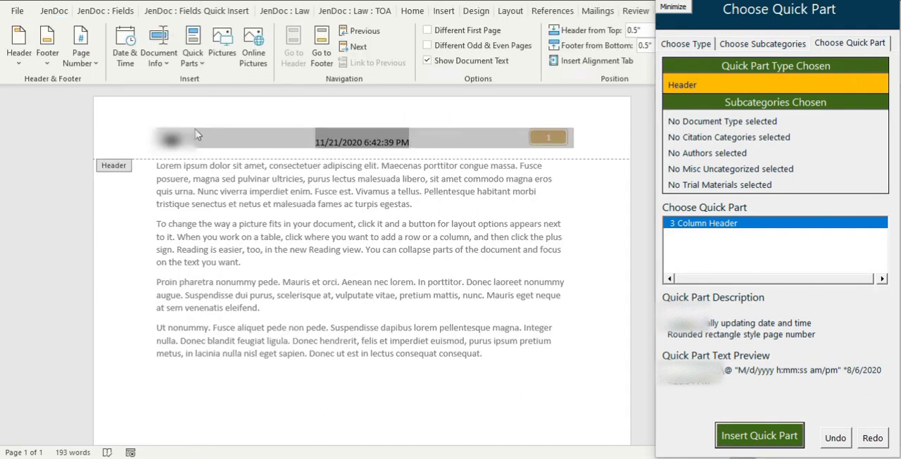
double_click(467, 231)
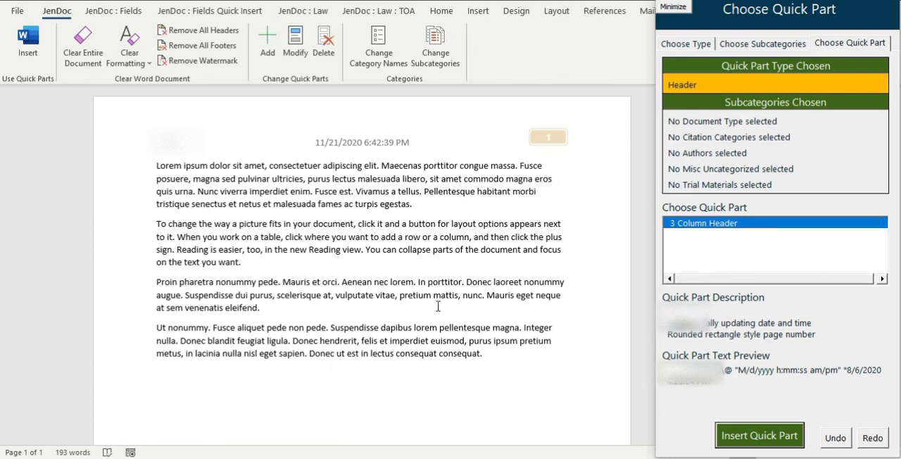
Insert the "3 column footer" quick part of type Footer, opening the footer area briefly to check it.
scroll(438, 306, "down", 5)
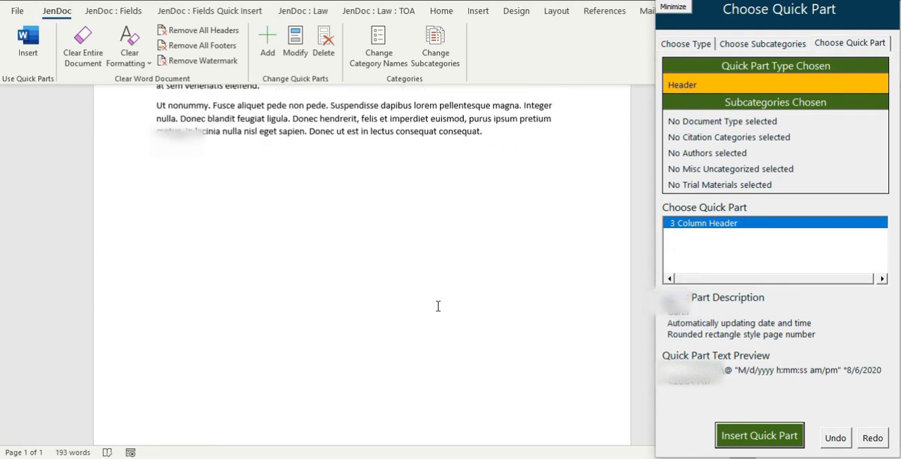
left_click(706, 45)
left_click(827, 268)
left_click(839, 44)
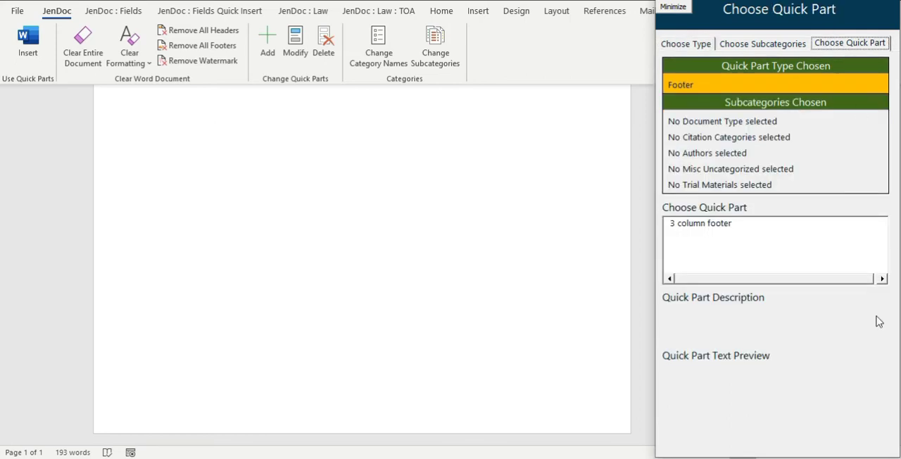
left_click(681, 223)
left_click(783, 443)
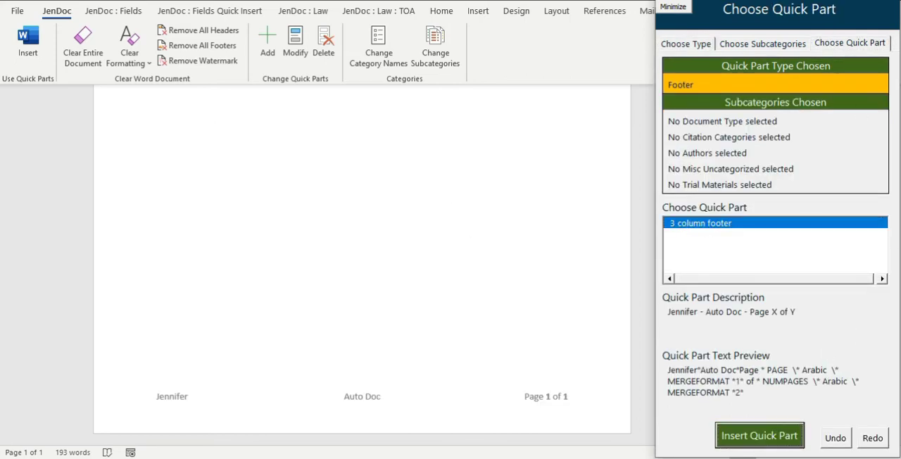
double_click(453, 402)
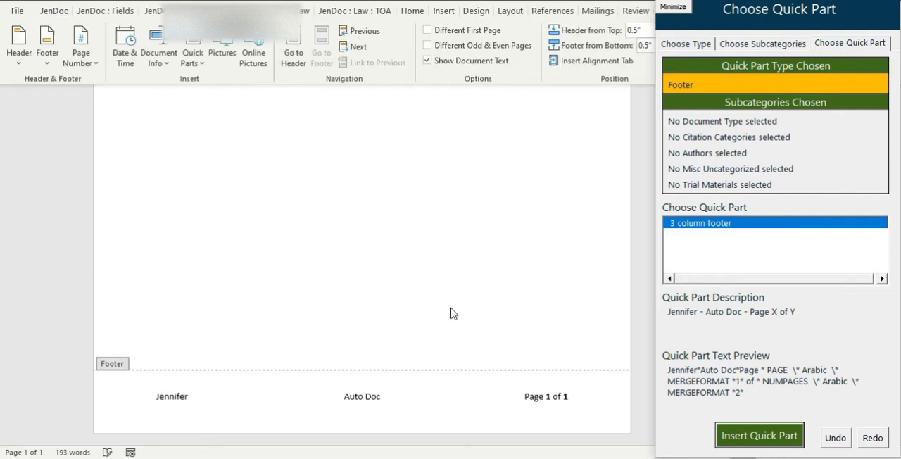
double_click(439, 271)
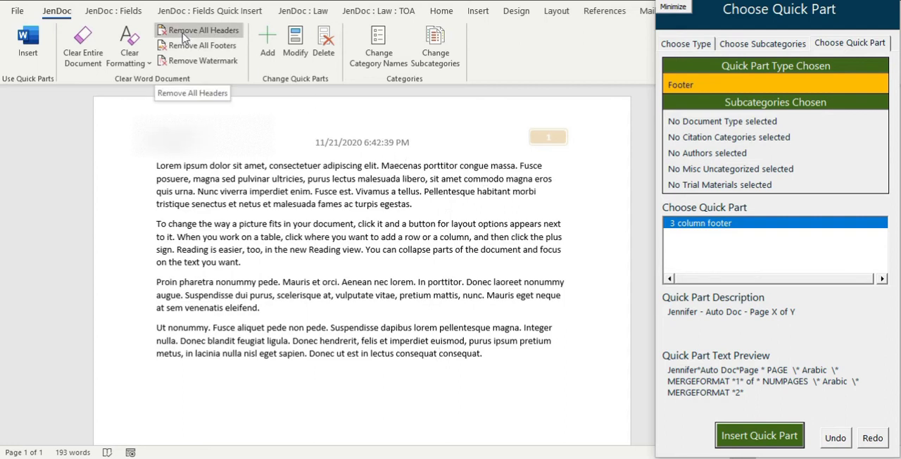
Remove all headers and all footers from the Lorem ipsum document.
scroll(381, 342, "down", 5)
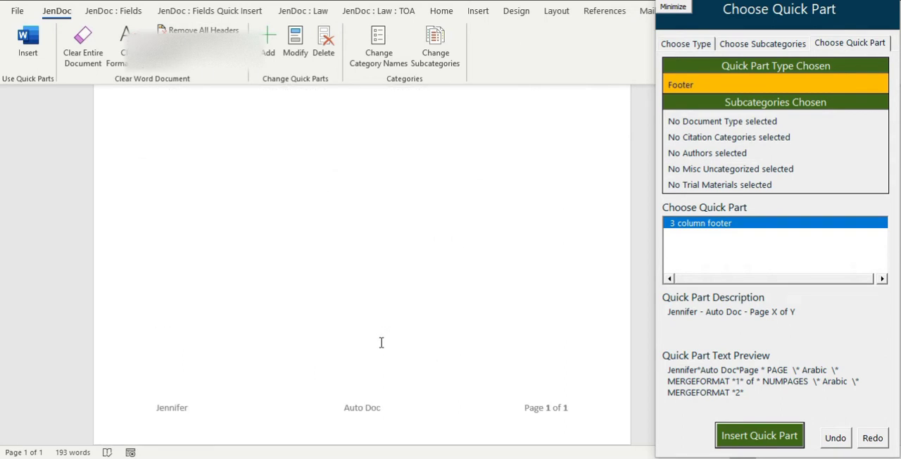
scroll(304, 207, "down", 1)
left_click(201, 47)
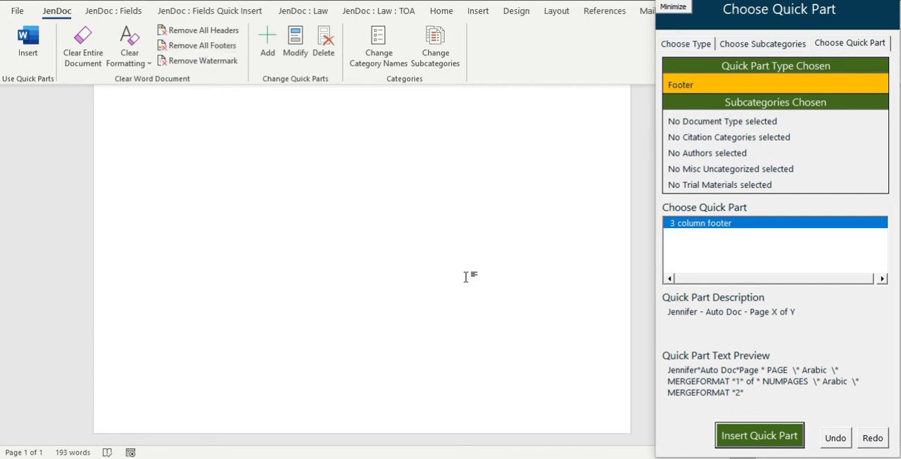
scroll(469, 278, "up", 5)
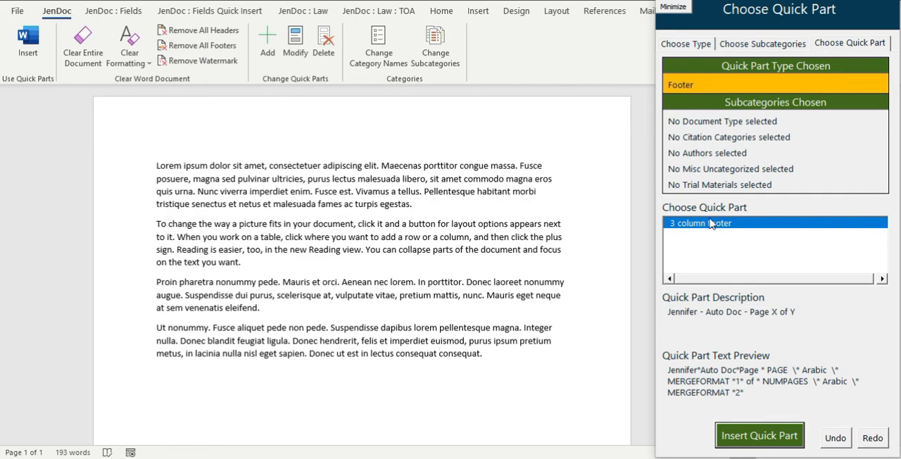
Insert the "Attention 1" quick part of type Watermark and view it on the page.
left_click(686, 45)
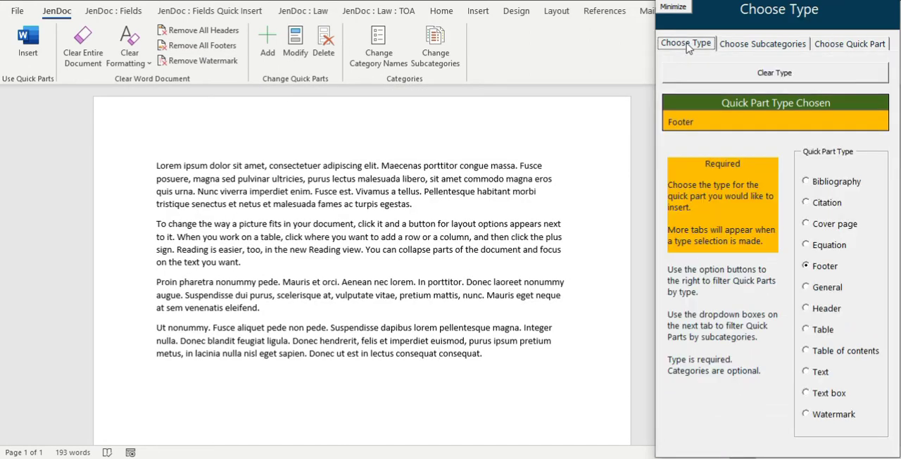
left_click(834, 415)
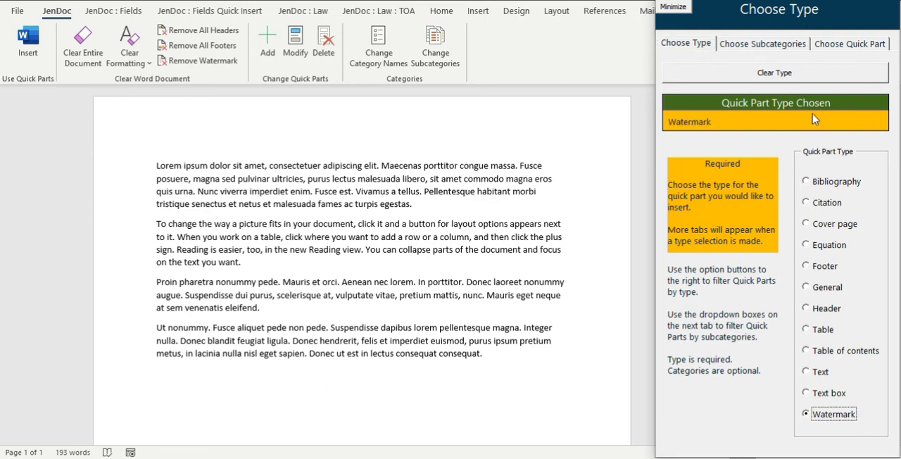
left_click(836, 44)
left_click(726, 223)
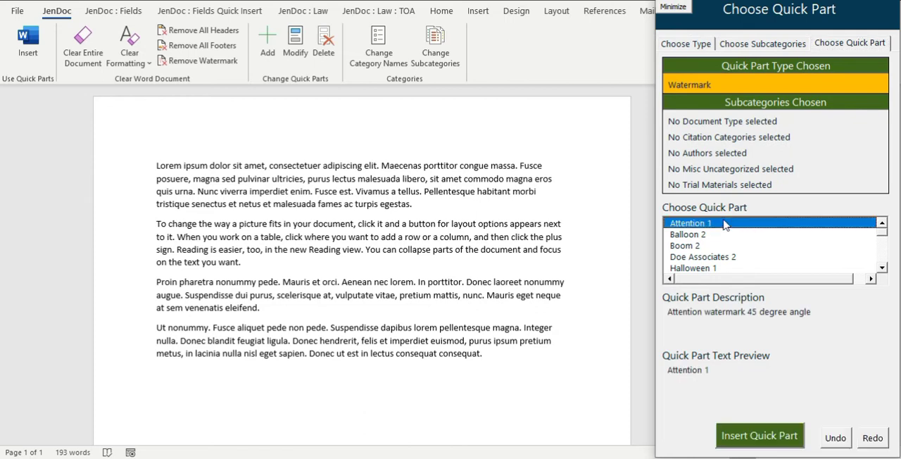
left_click(771, 438)
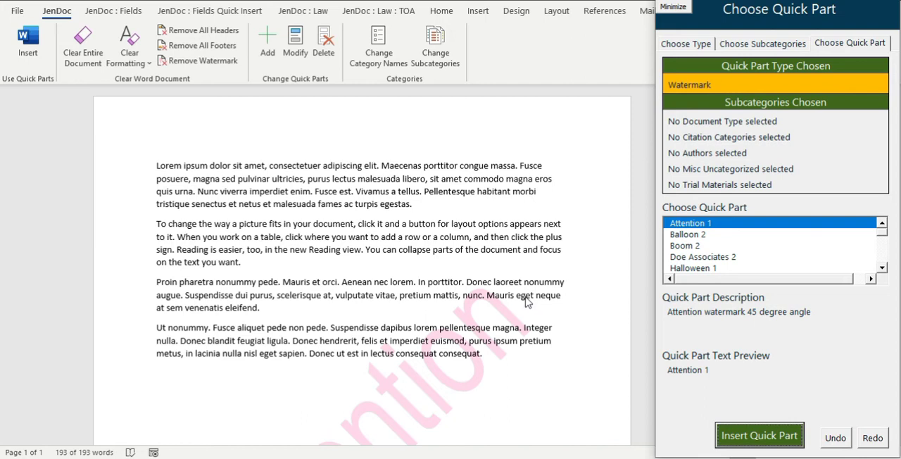
scroll(528, 302, "down", 4)
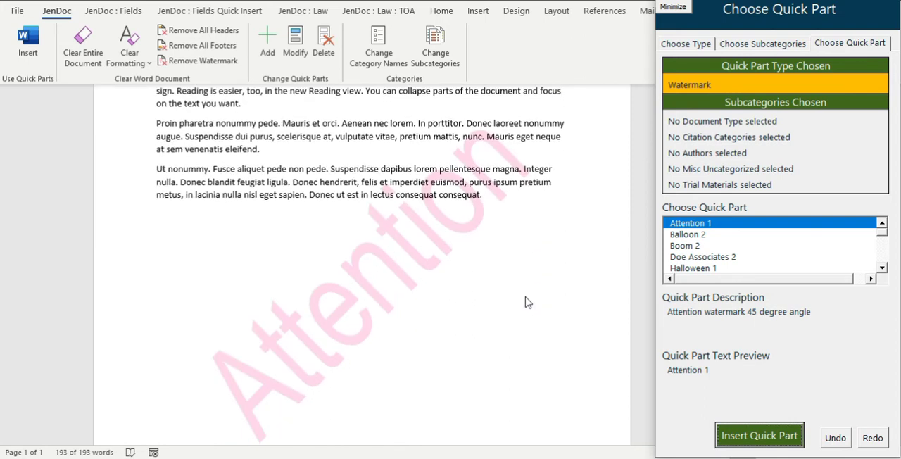
Place the insertion point below the last paragraph of the watermarked document.
scroll(528, 303, "down", 4)
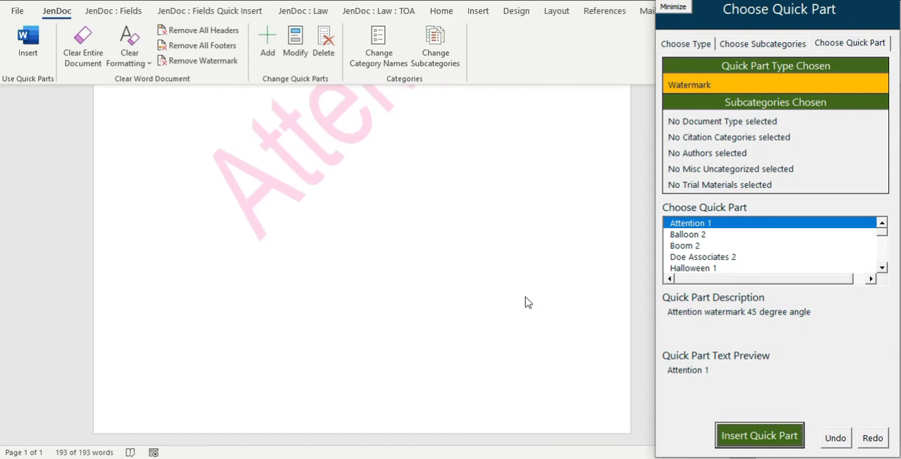
scroll(528, 303, "up", 5)
left_click(508, 247)
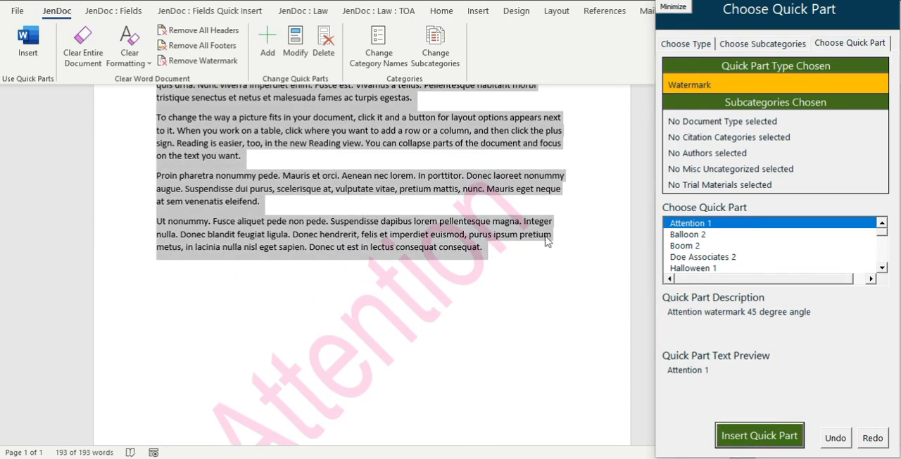
left_click(512, 254)
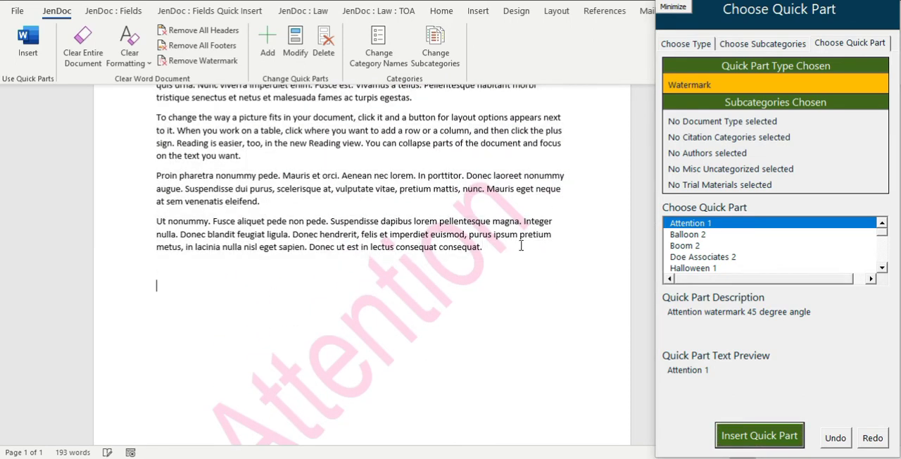
Insert the "Lorem Ipsum - 5 pages" quick part of type Text, filtered by the Misc Uncategorized subcategory Random Text, and review the pages.
left_click(695, 46)
left_click(812, 374)
left_click(762, 46)
left_click(804, 362)
type("Random Text")
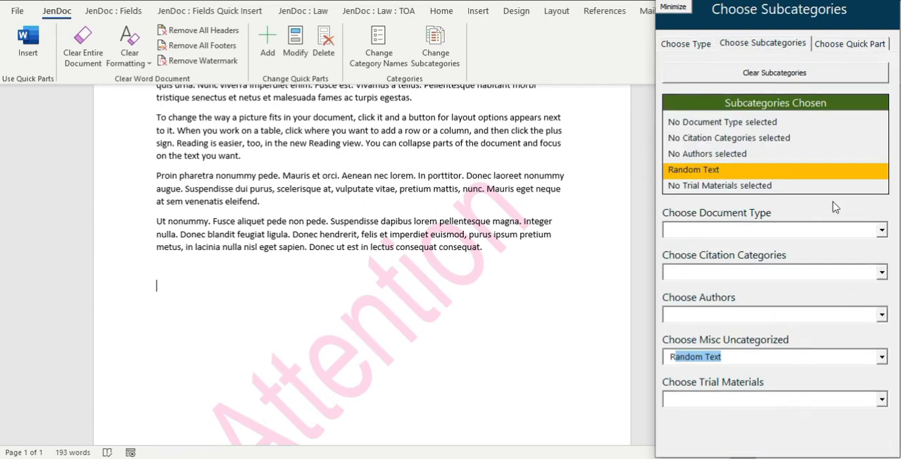
left_click(849, 43)
left_click(753, 237)
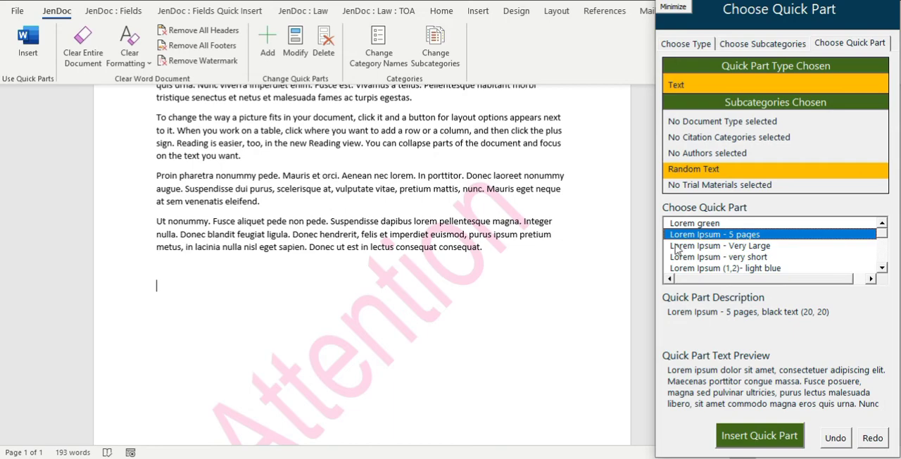
left_click(762, 441)
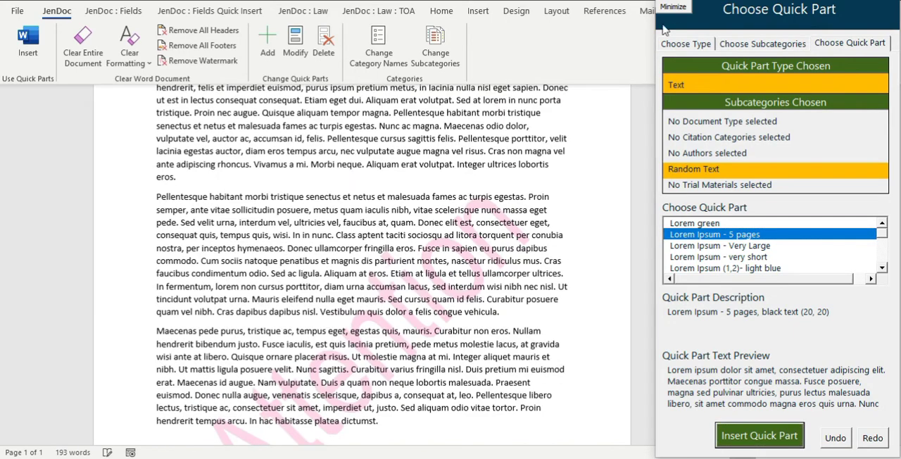
left_click_drag(732, 396, 737, 75)
left_click(838, 10)
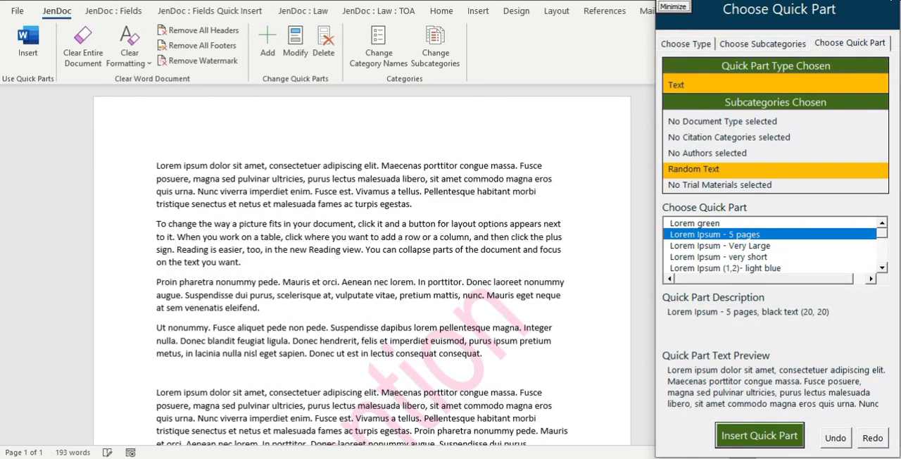
Remove the watermark with the text "Attention" and the 45° angle from the document.
left_click(197, 60)
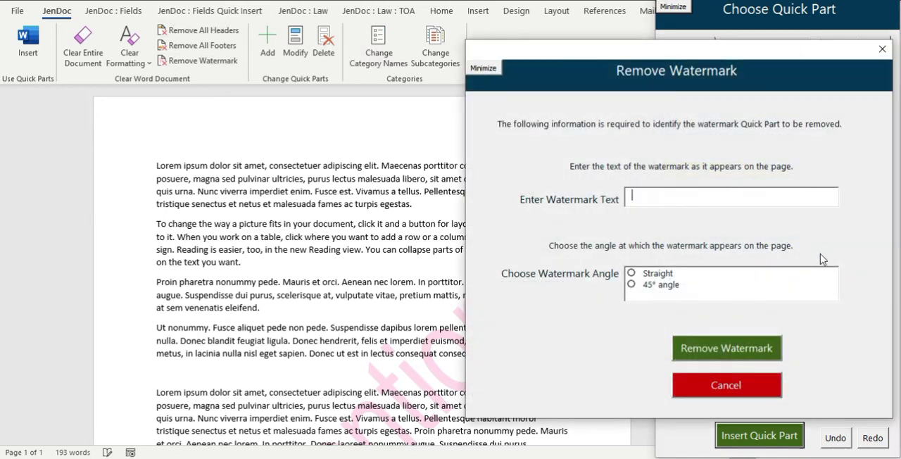
type("attem")
key("BackSpace")
type("Attention")
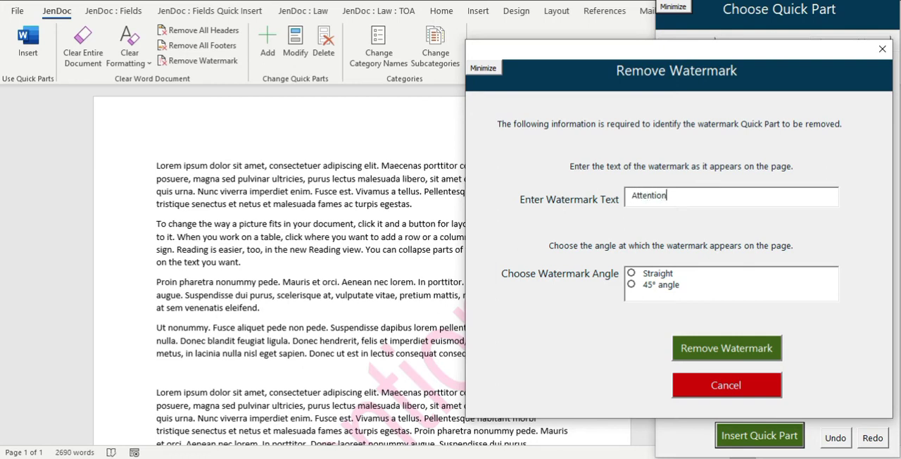
left_click(476, 70)
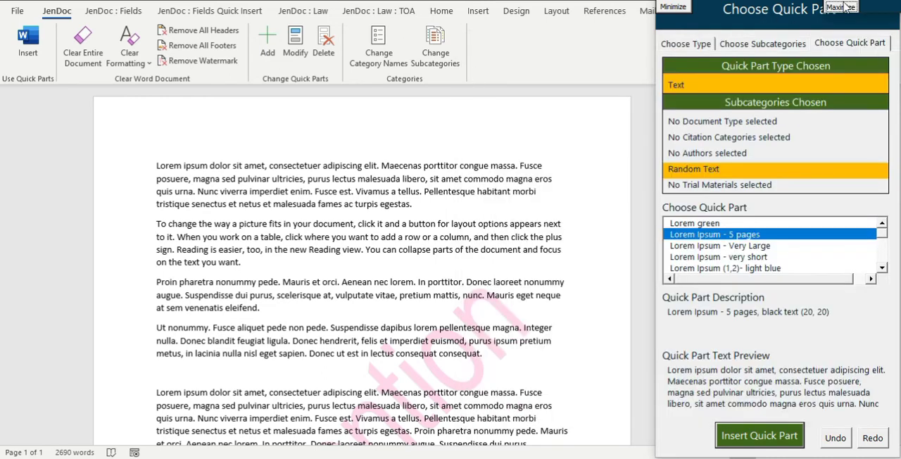
mouse_move(873, 21)
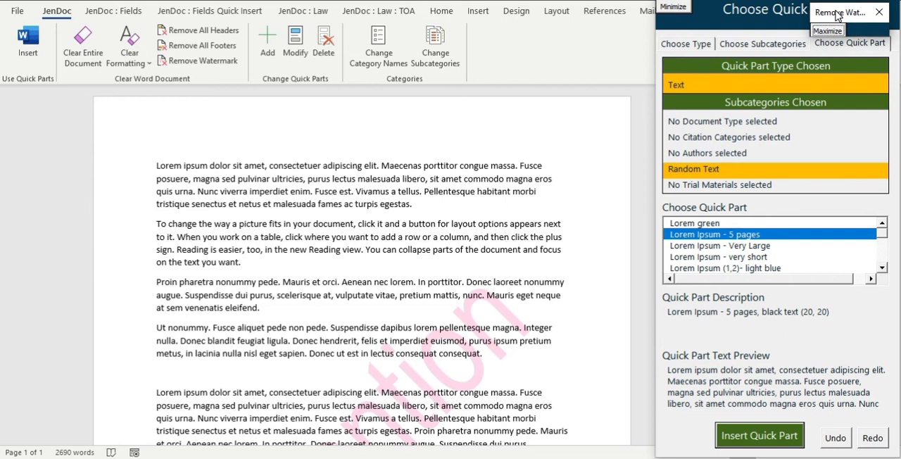
left_click(828, 32)
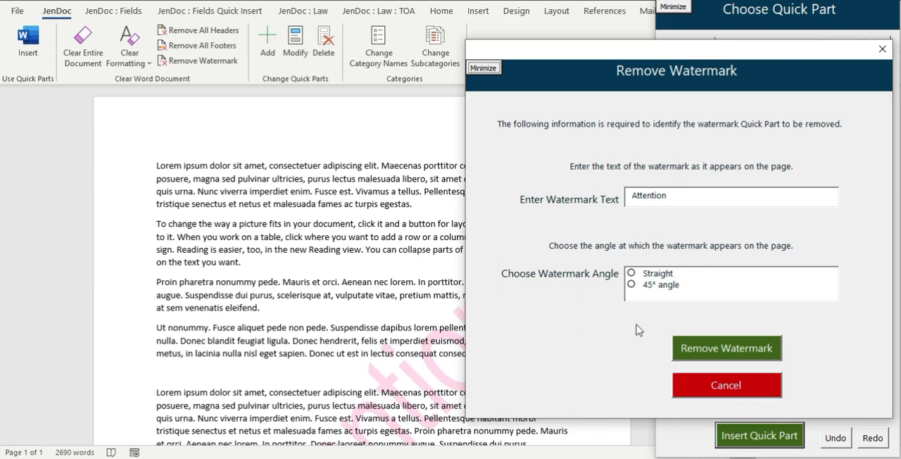
left_click(650, 285)
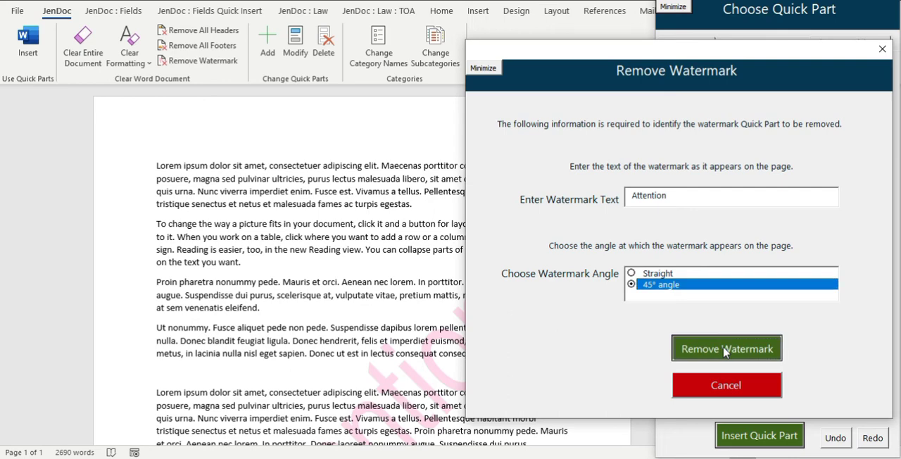
left_click(705, 346)
left_click(487, 243)
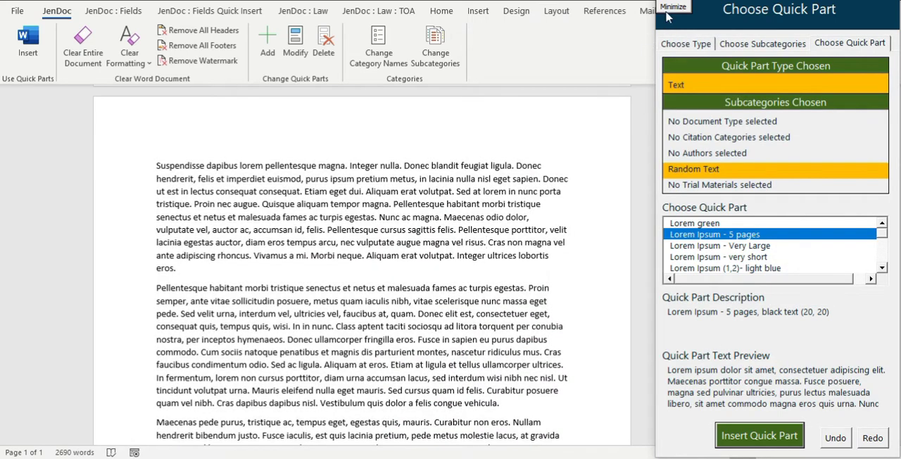
Check the pages without the quick part form in the way, close the form and clear the entire document.
left_click(667, 9)
left_click_drag(732, 399, 837, 26)
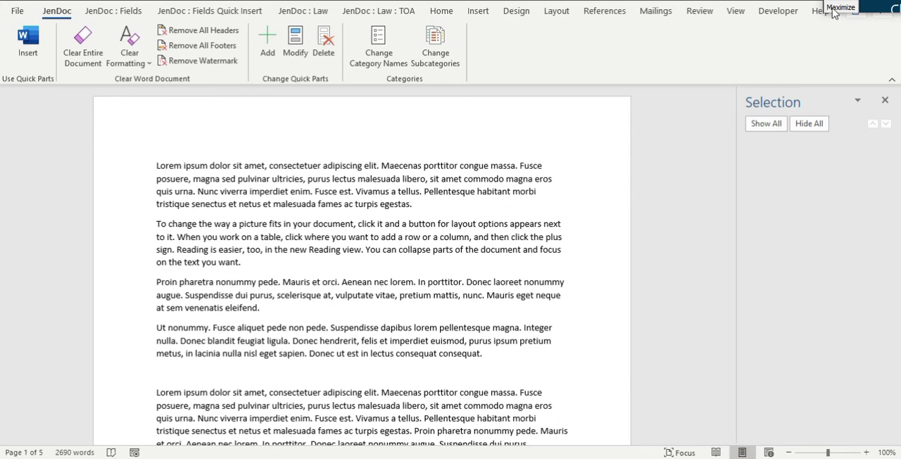
left_click(833, 9)
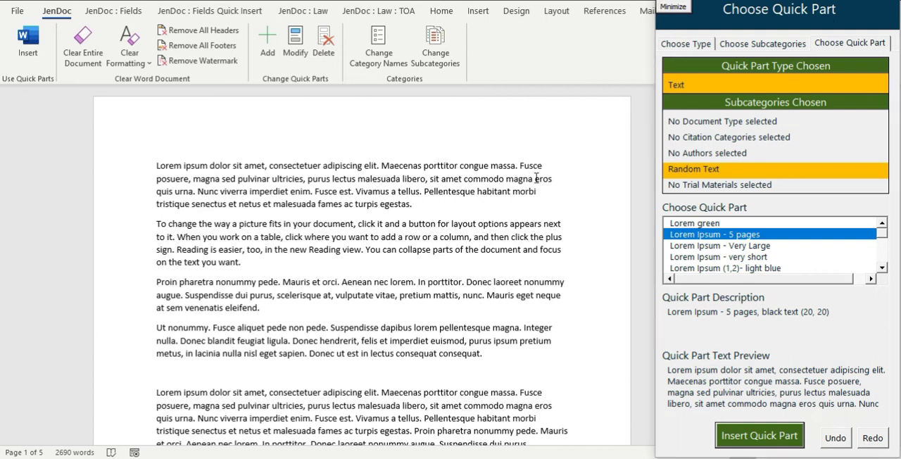
left_click(889, 1)
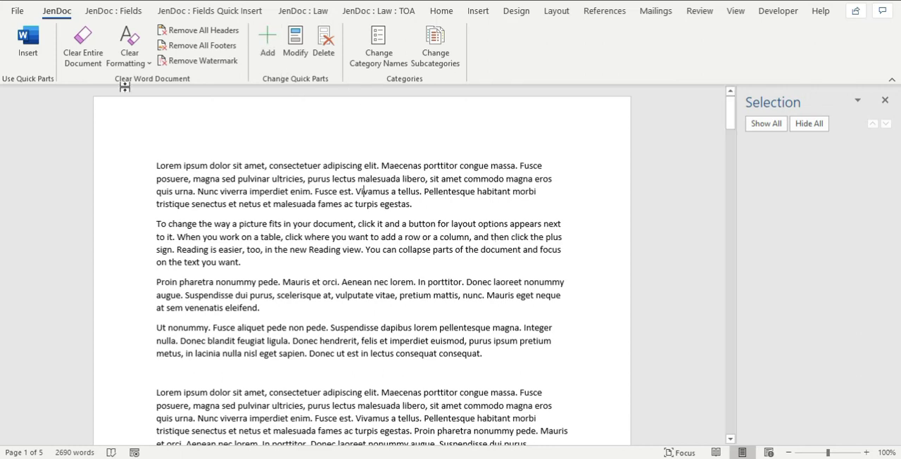
left_click(85, 41)
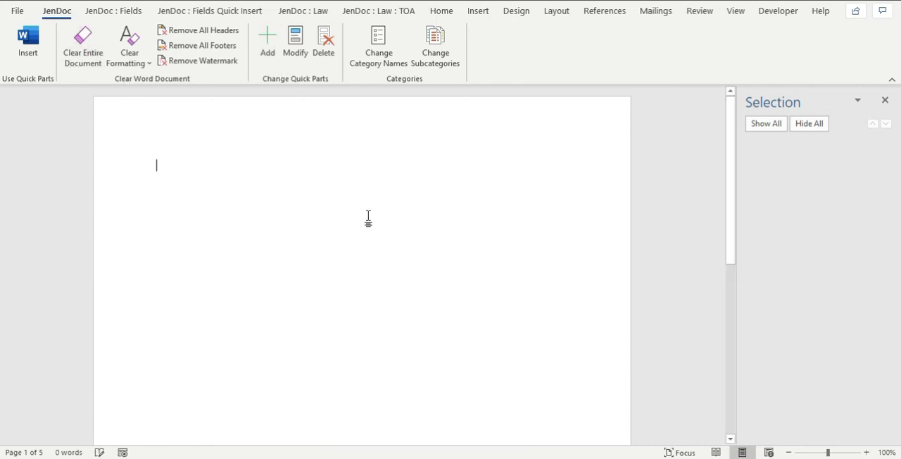
Switch to the Jane Eyre Wikipedia article in Chrome, copy its three introductory paragraphs and paste them into the blank Word document.
left_click(267, 46)
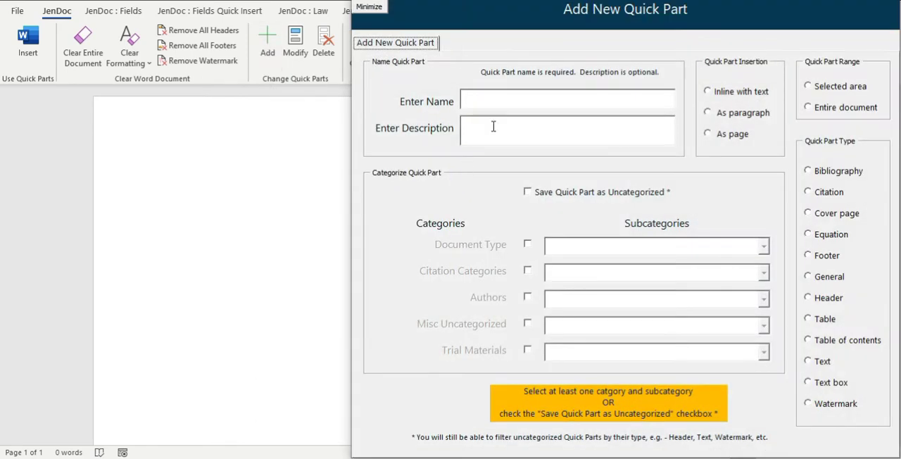
left_click(369, 6)
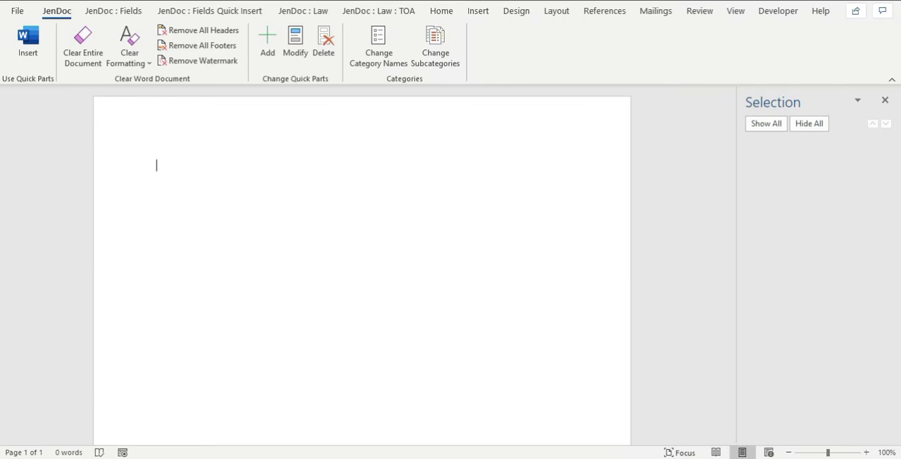
mouse_move(322, 458)
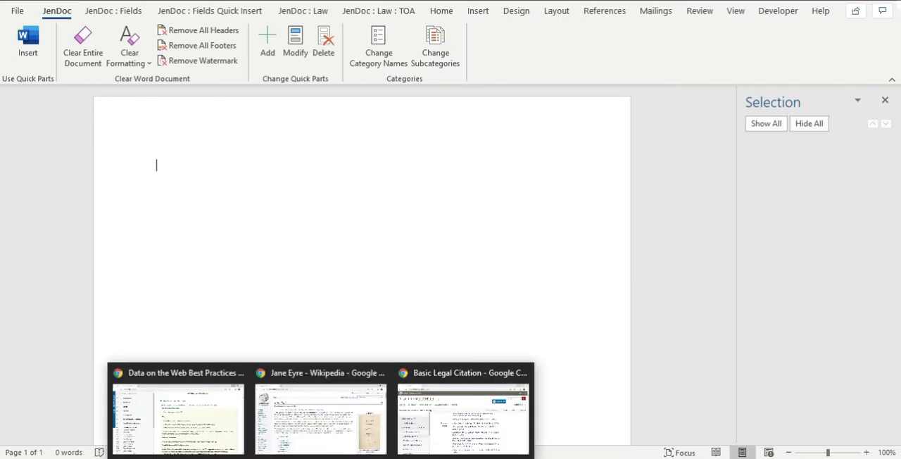
left_click(319, 415)
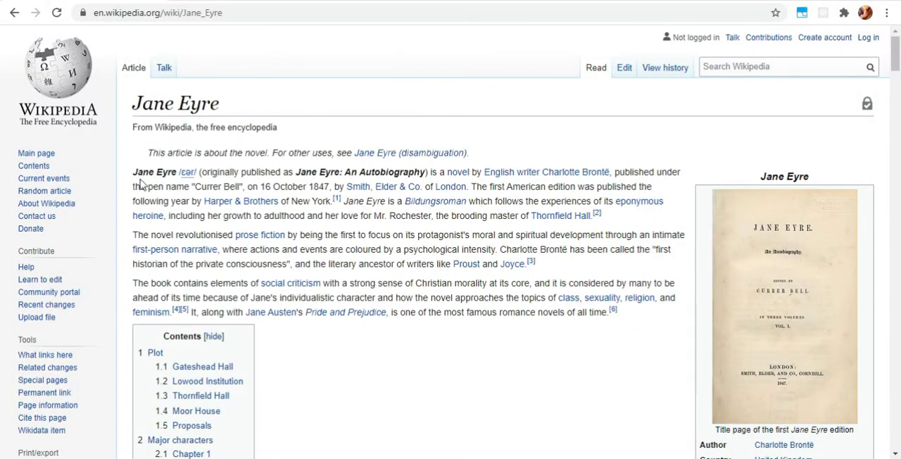
left_click_drag(134, 172, 653, 323)
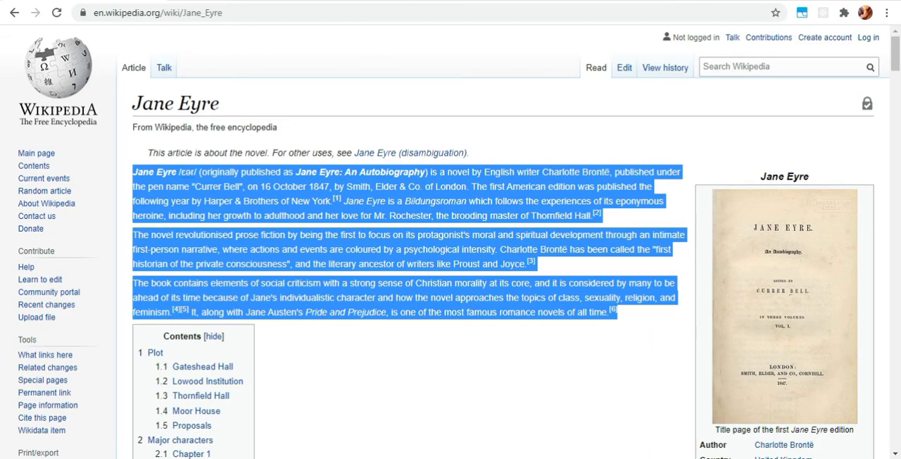
left_click(476, 438)
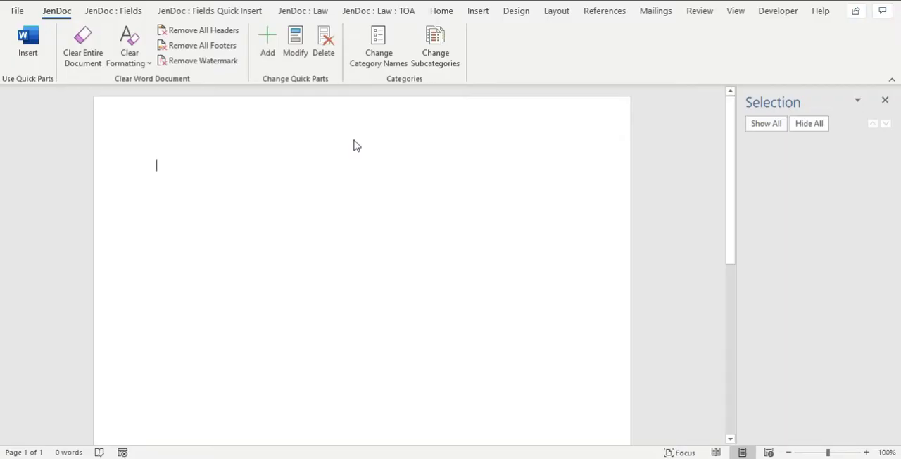
key("ctrl+v")
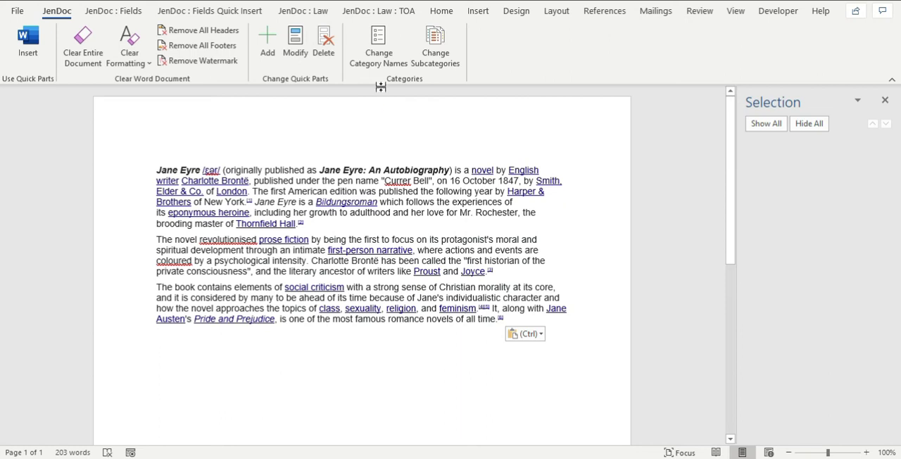
Start a new quick part named "Jane Eyre" with the description "Description of the novel.".
left_click(271, 44)
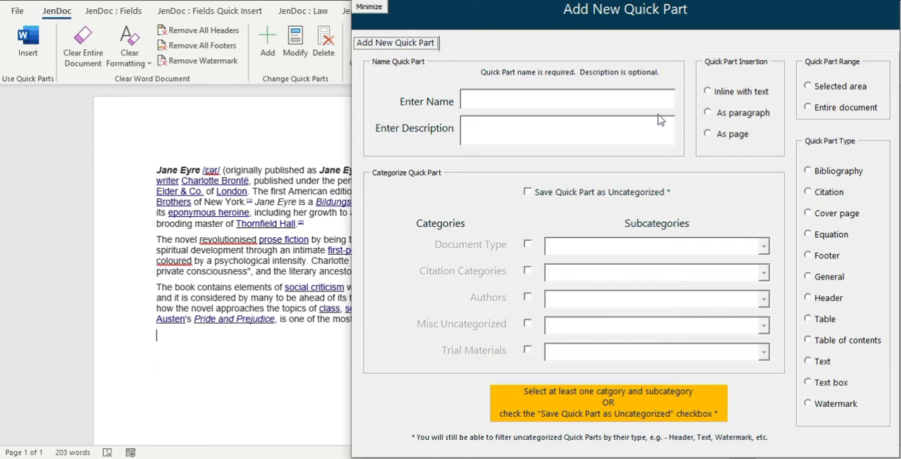
left_click(605, 101)
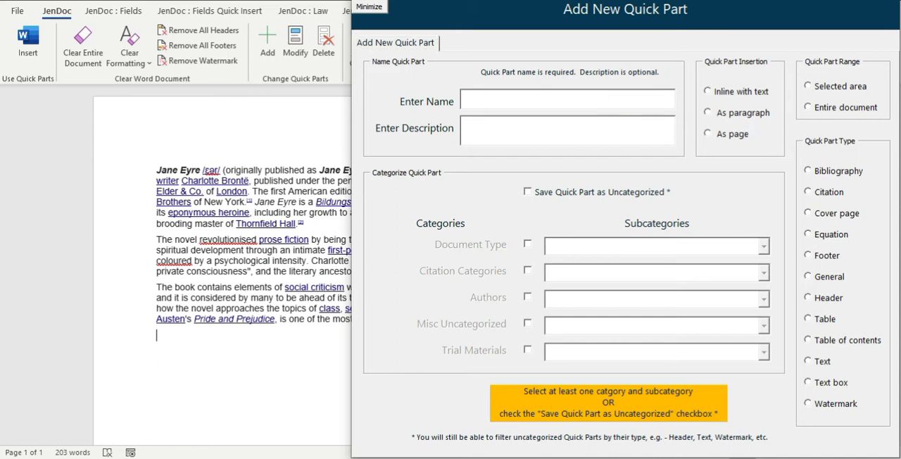
type("Jane Eyre")
key("Tab")
type("Description of the n")
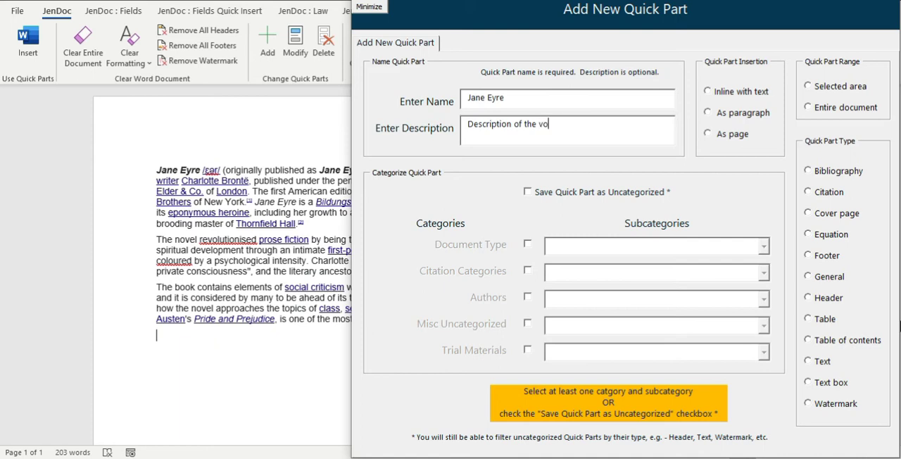
type("ovel.")
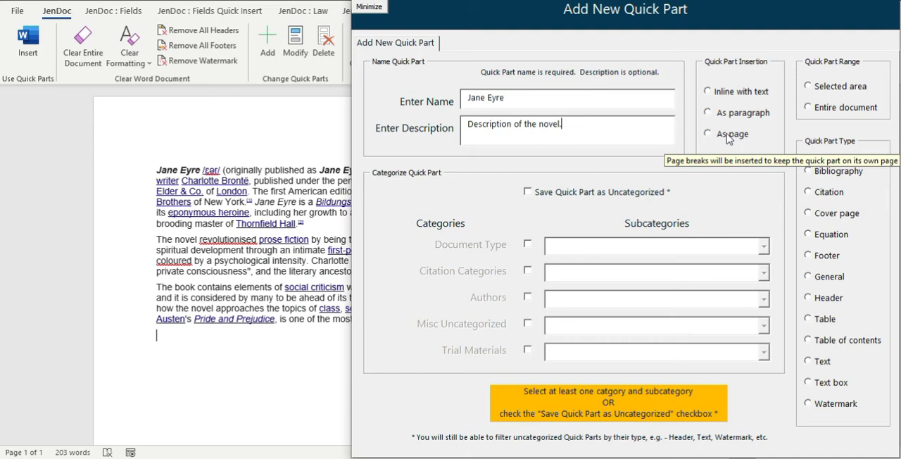
Set the new quick part to insert inline with text, cover the entire document and have the type Text.
left_click(720, 97)
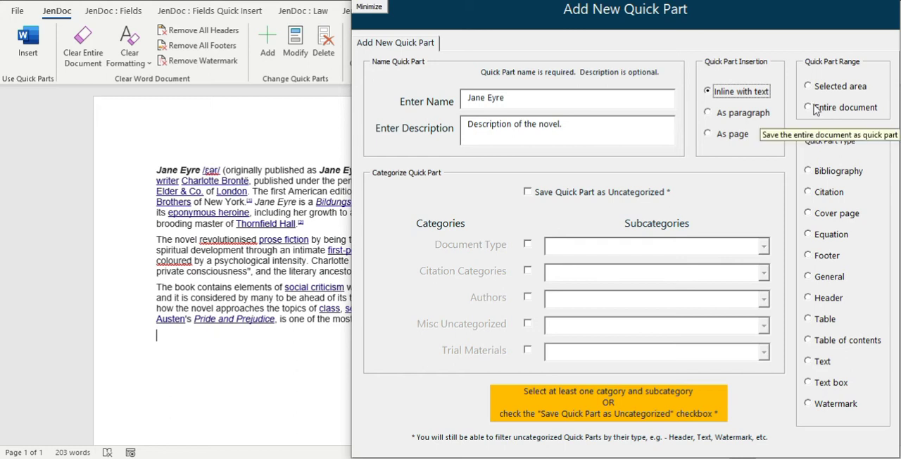
left_click(815, 109)
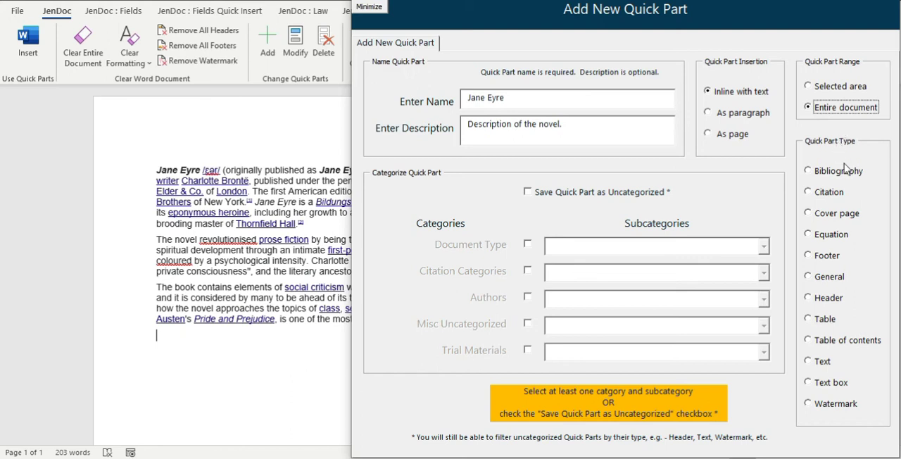
left_click(828, 368)
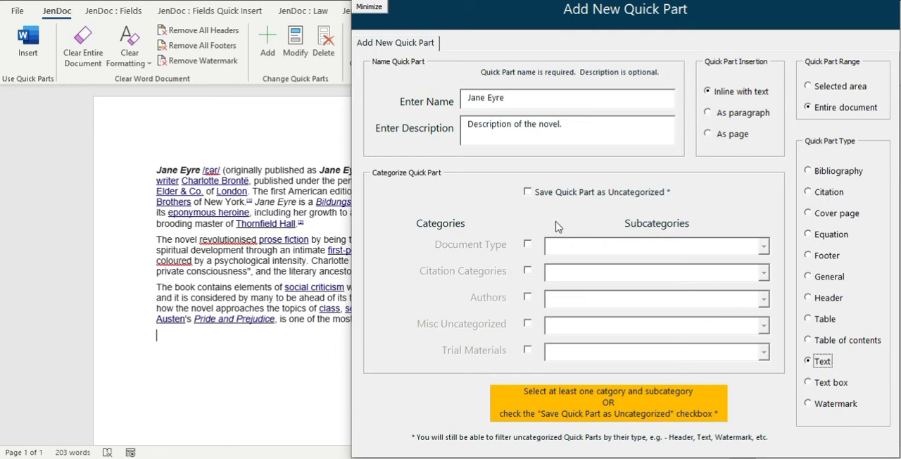
Leave the quick part categorized, enable its Authors category and look through the available author subcategories.
left_click(528, 194)
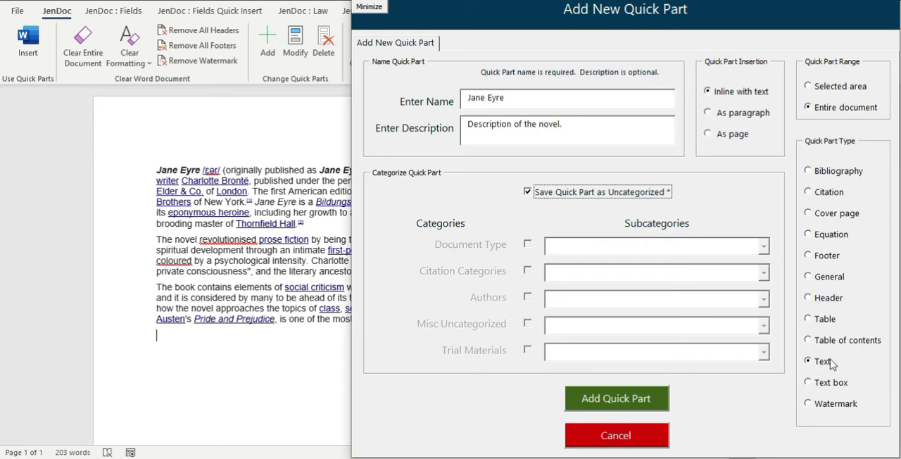
left_click(528, 192)
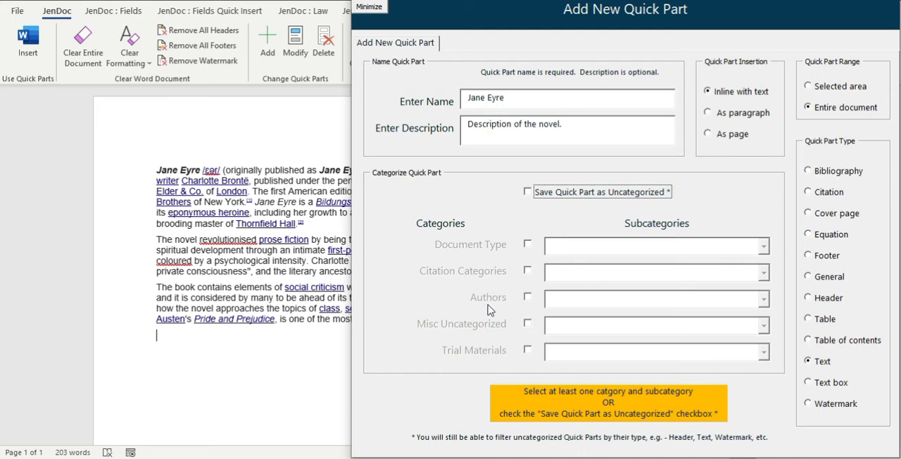
left_click(527, 297)
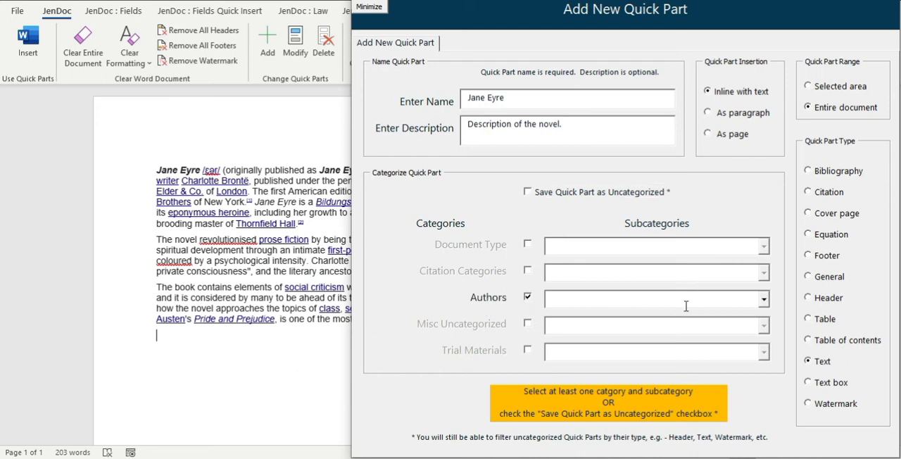
left_click(765, 300)
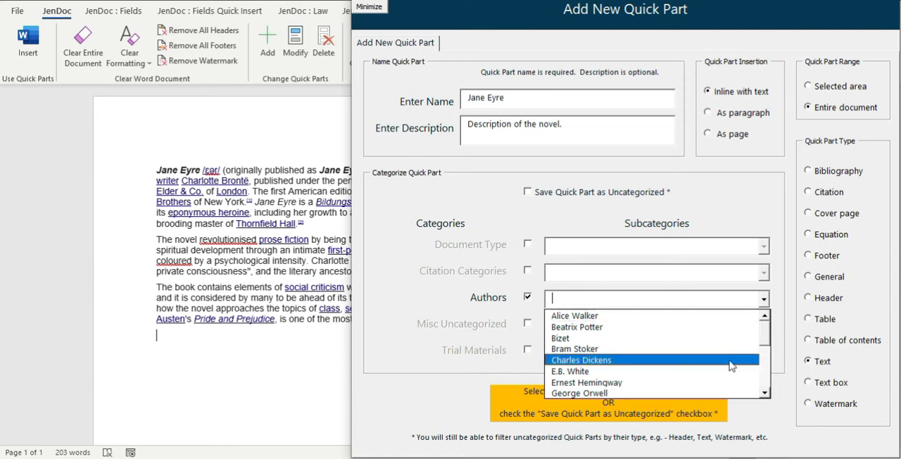
left_click(769, 366)
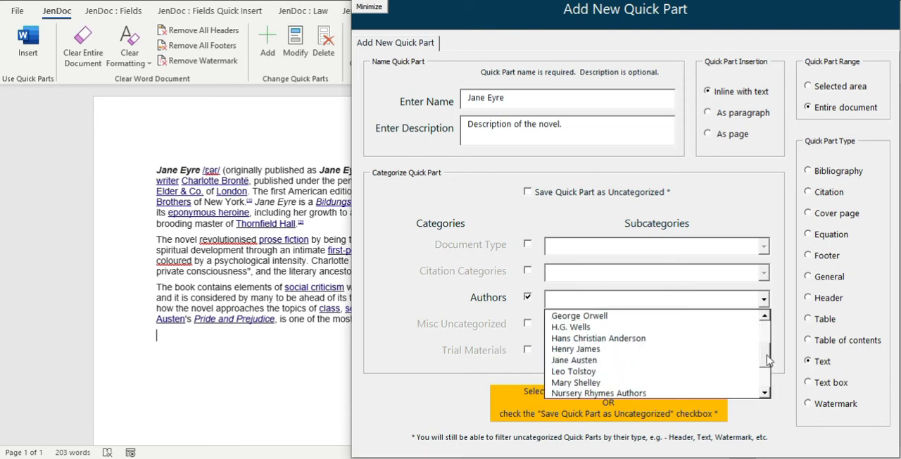
left_click_drag(769, 366, 758, 324)
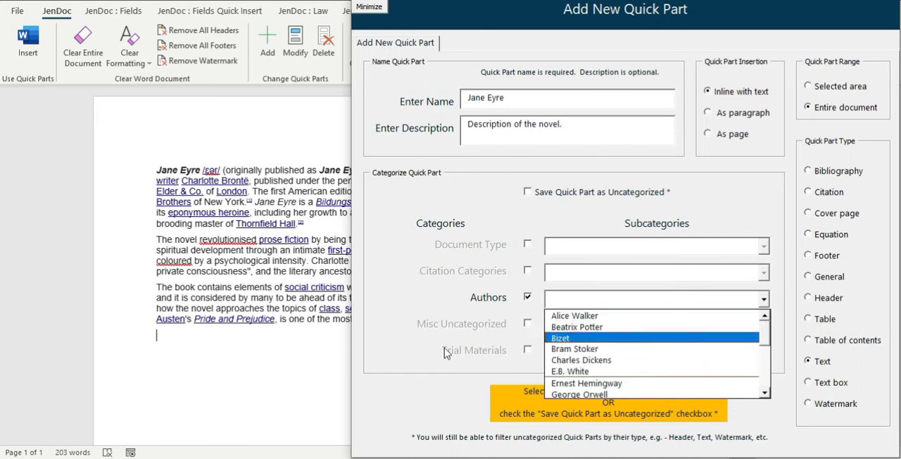
left_click(470, 378)
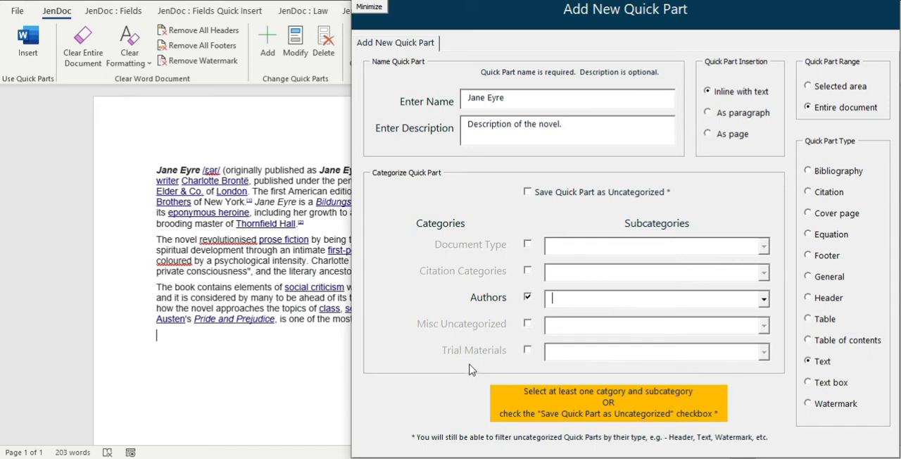
Set the quick part form aside and add "Charlotte Bronte" as a subcategory of Authors.
left_click(369, 13)
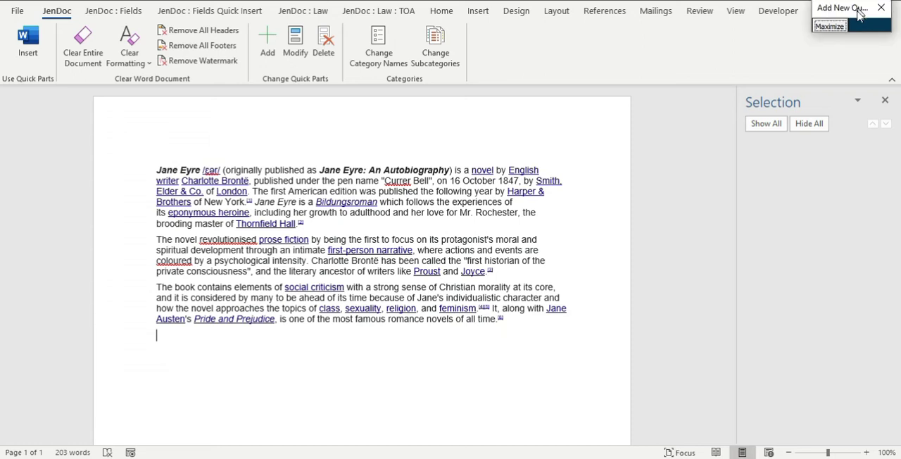
left_click(437, 44)
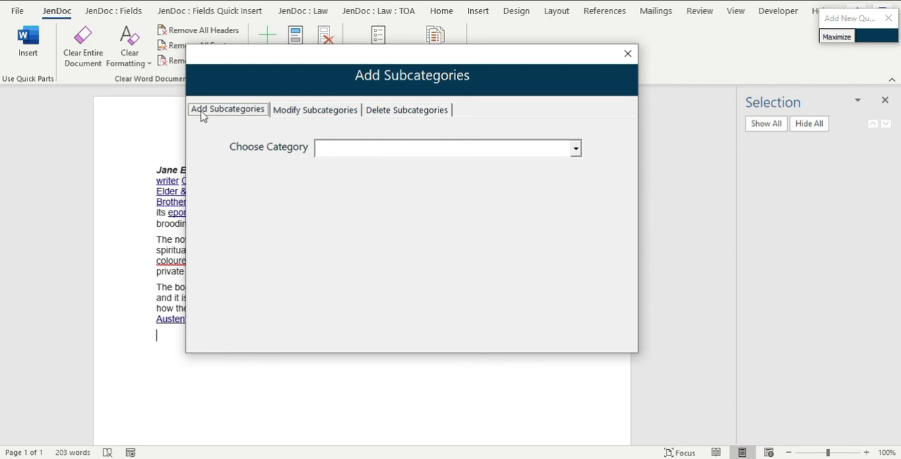
left_click(576, 150)
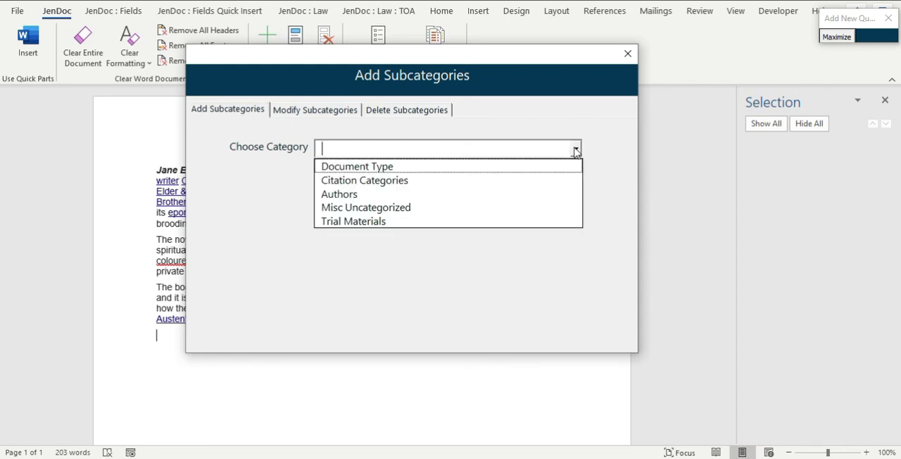
left_click(360, 195)
left_click(364, 180)
type("jar")
key("BackSpace")
key("BackSpace")
type("har")
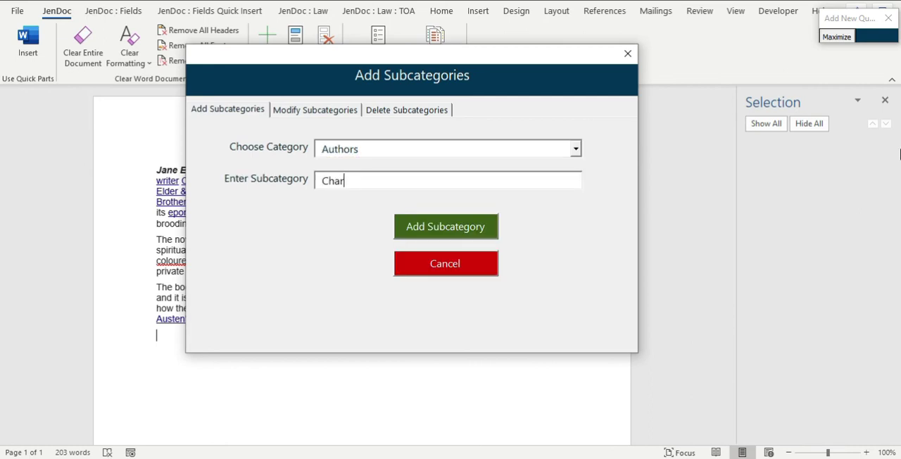
type("lotte Bronte")
left_click(470, 235)
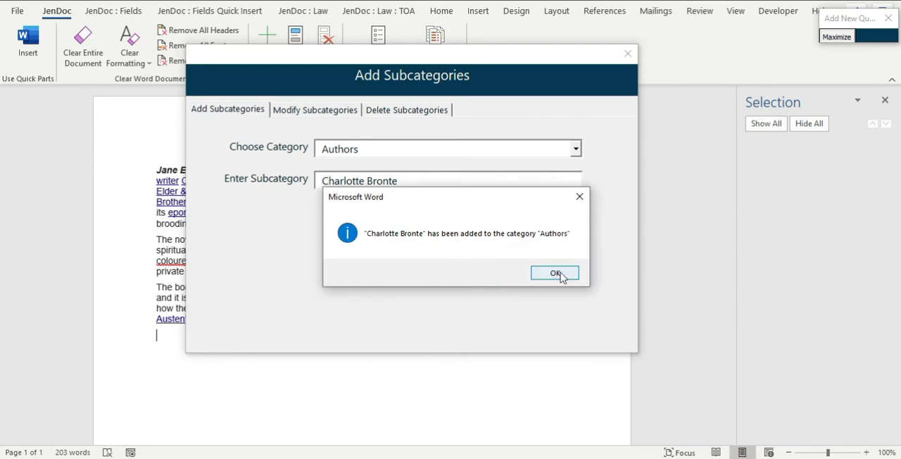
left_click(555, 274)
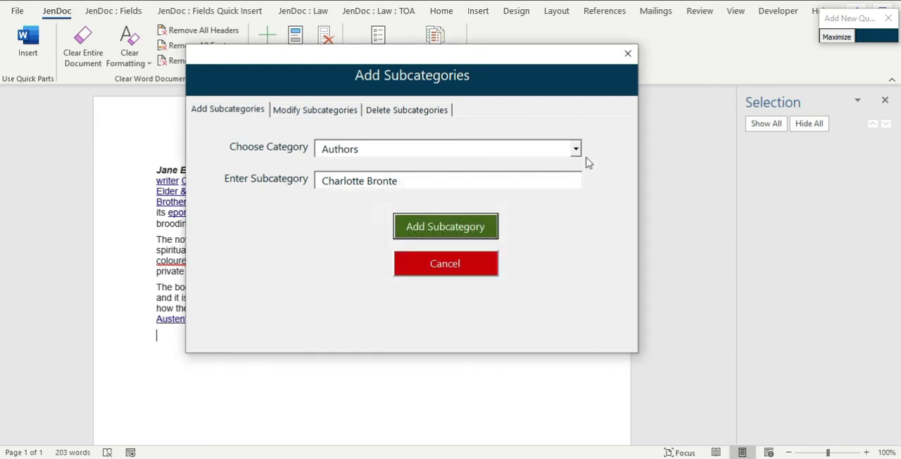
left_click(629, 55)
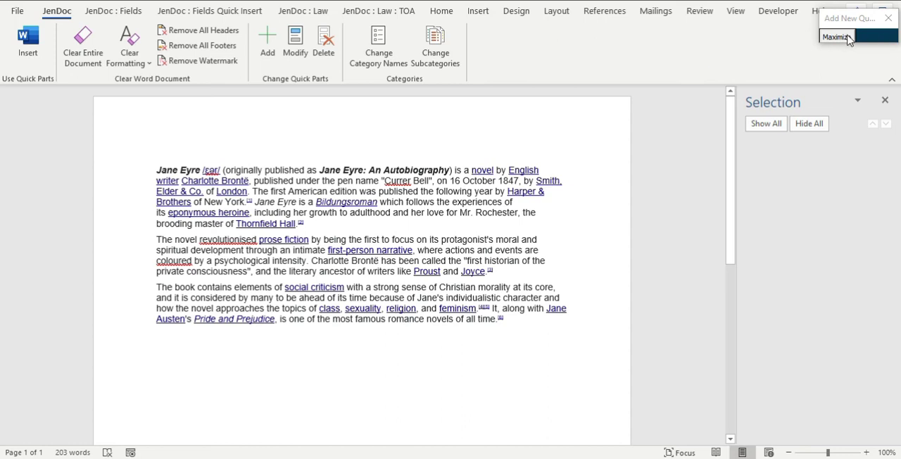
Return to the new quick part form and assign the Authors subcategory Charlotte Bronte.
left_click(837, 42)
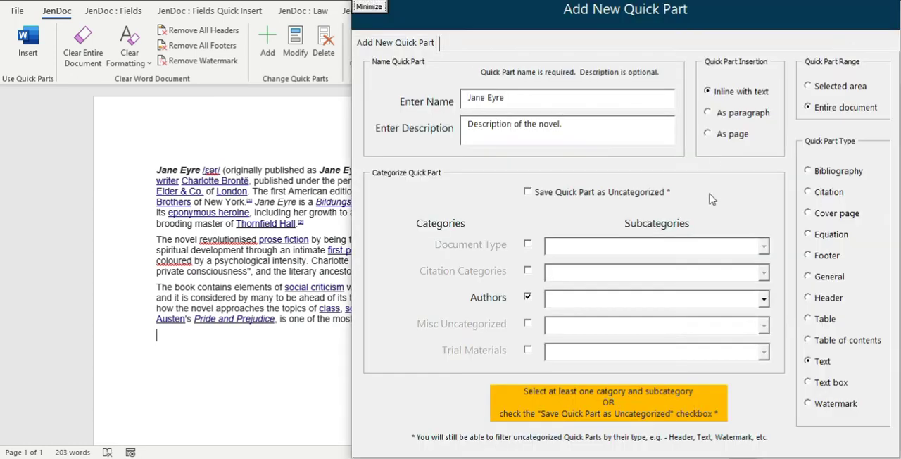
left_click(763, 299)
left_click(580, 373)
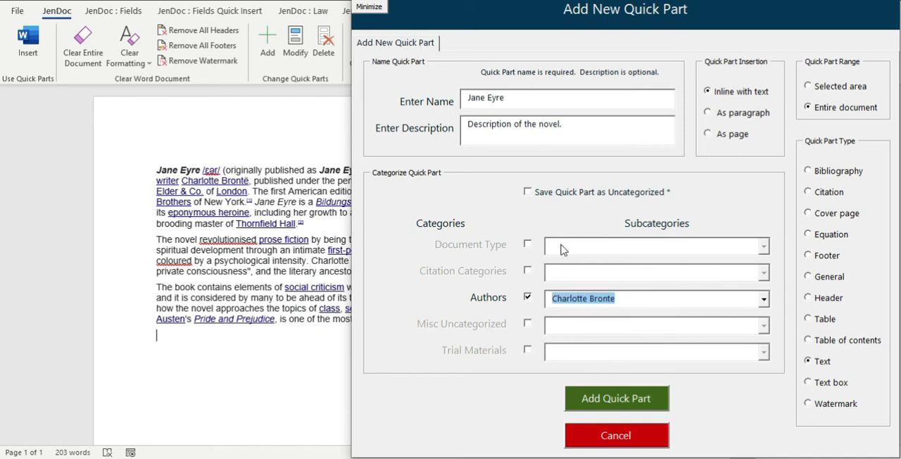
left_click(528, 245)
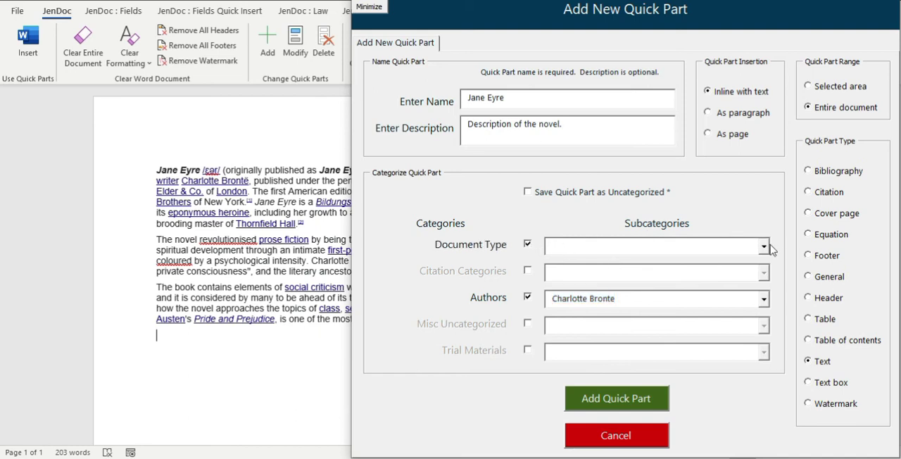
left_click(765, 247)
left_click(766, 247)
left_click(529, 245)
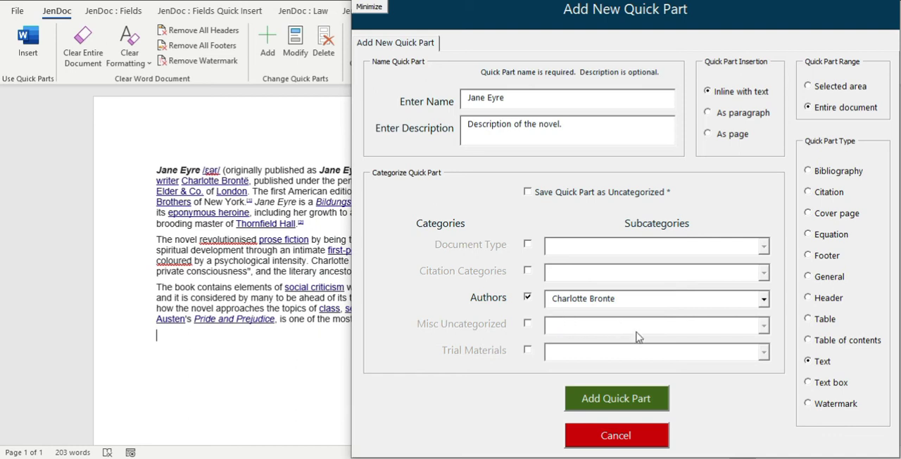
Create the "Jane Eyre" quick part and close the form.
left_click(628, 401)
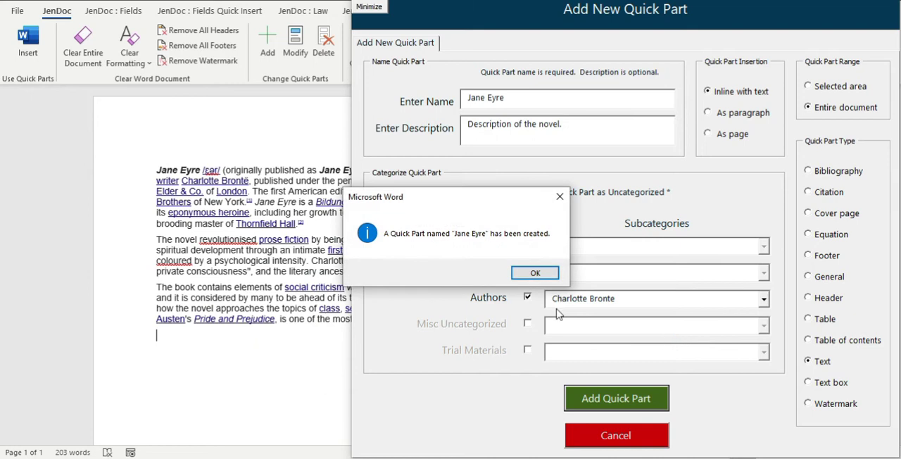
left_click(535, 275)
key("Escape")
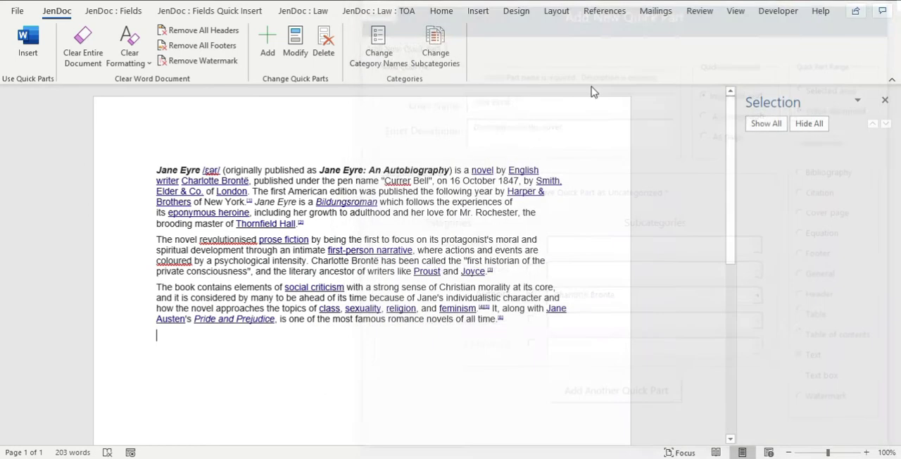
Clear the entire document and filter the quick parts for insertion by type Text and author Charlotte Bronte.
left_click(73, 44)
left_click(28, 40)
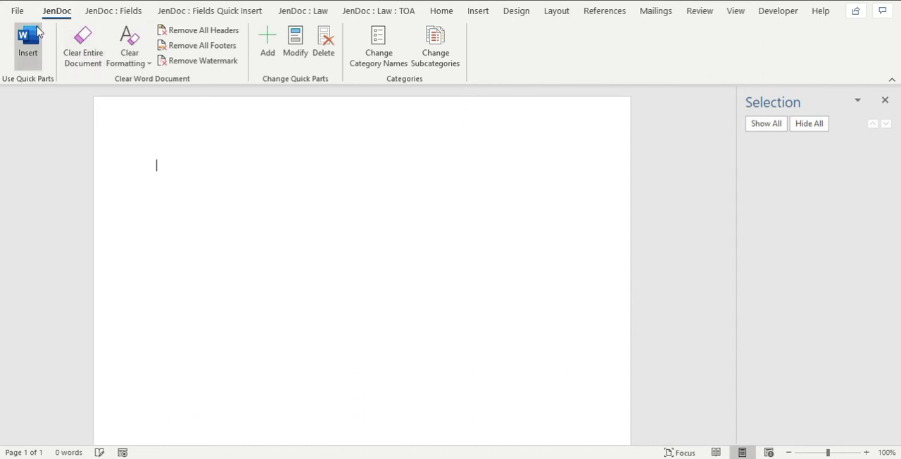
left_click(831, 372)
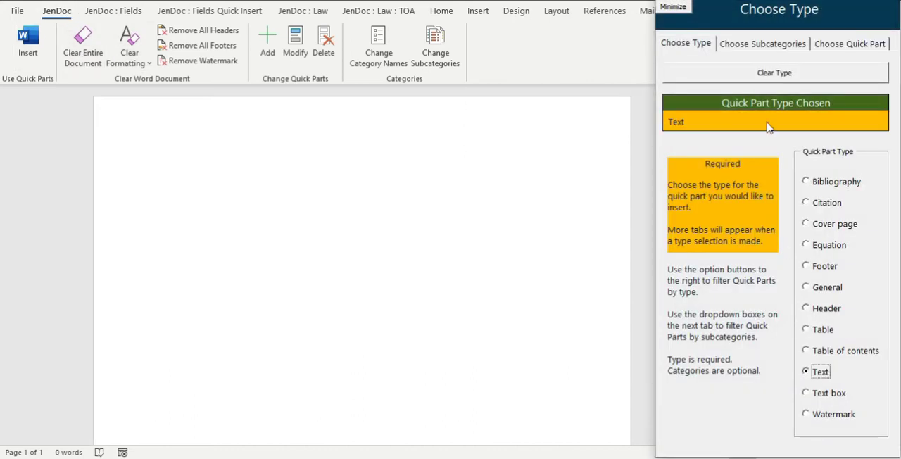
left_click(758, 43)
left_click(882, 314)
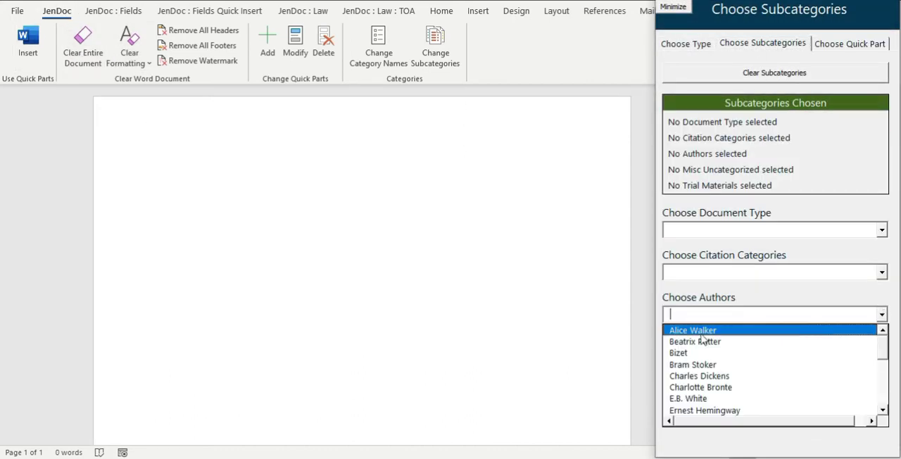
left_click(701, 387)
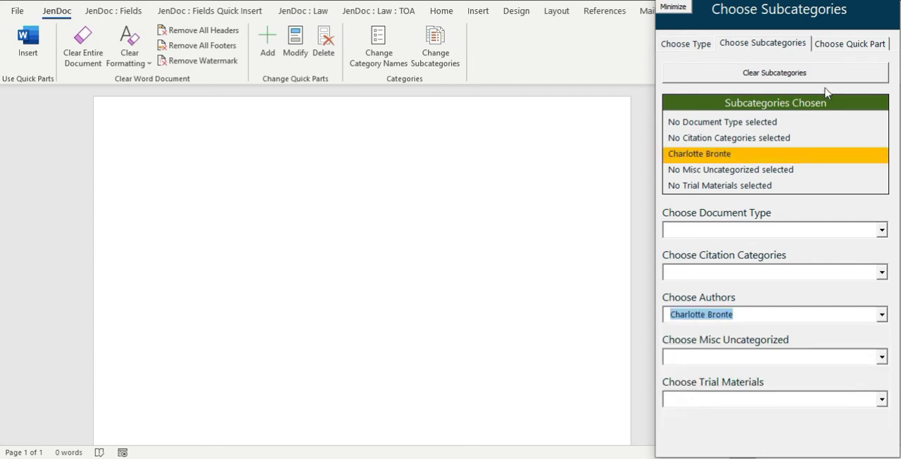
Insert the "Jane Eyre" quick part into the blank document and put the insertion form away.
left_click(851, 47)
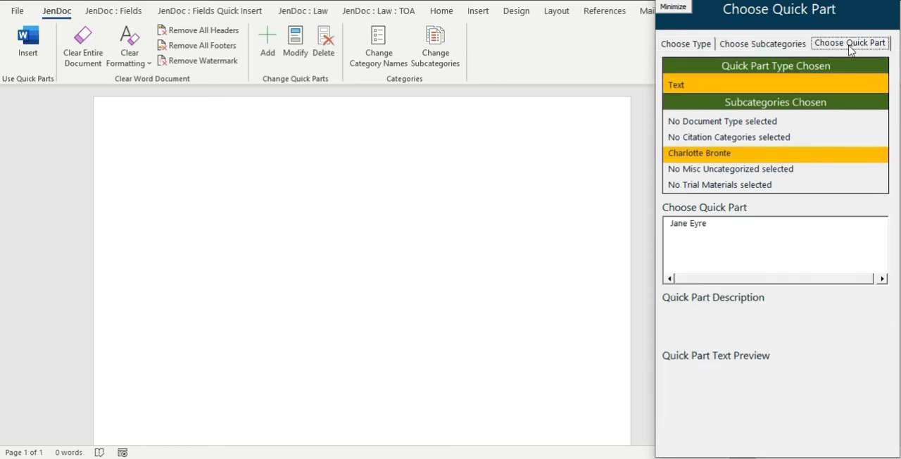
left_click(723, 225)
left_click(760, 436)
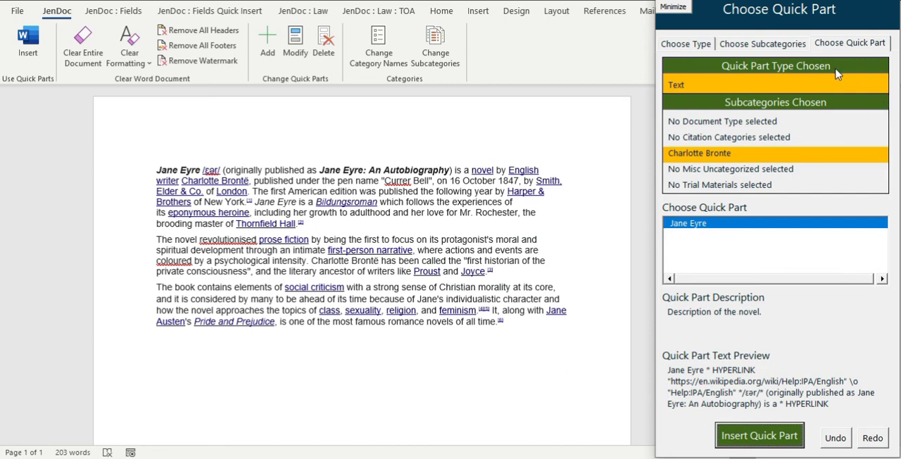
left_click(667, 3)
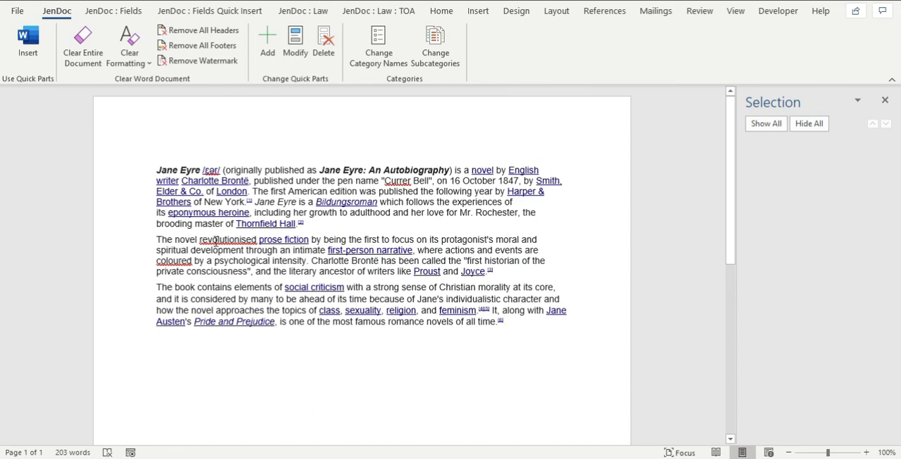
Start a new quick part named "Jane Eyre snippet" with the document's second paragraph selected.
left_click_drag(155, 238, 493, 276)
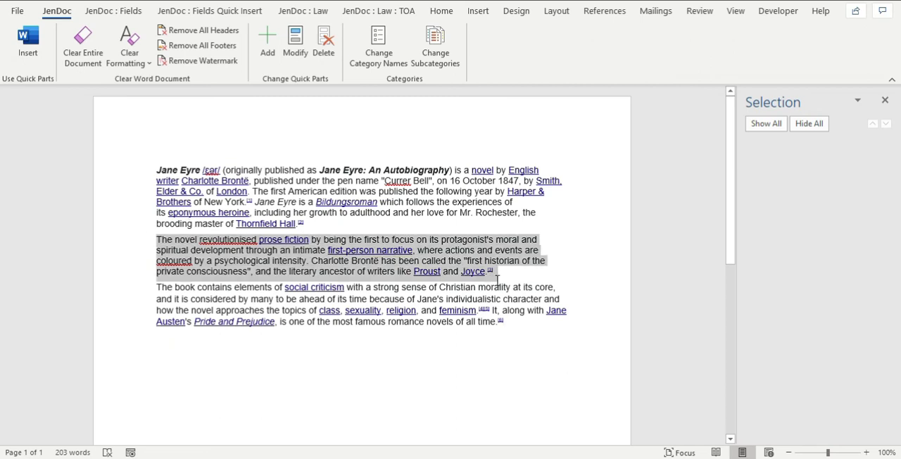
left_click(386, 240)
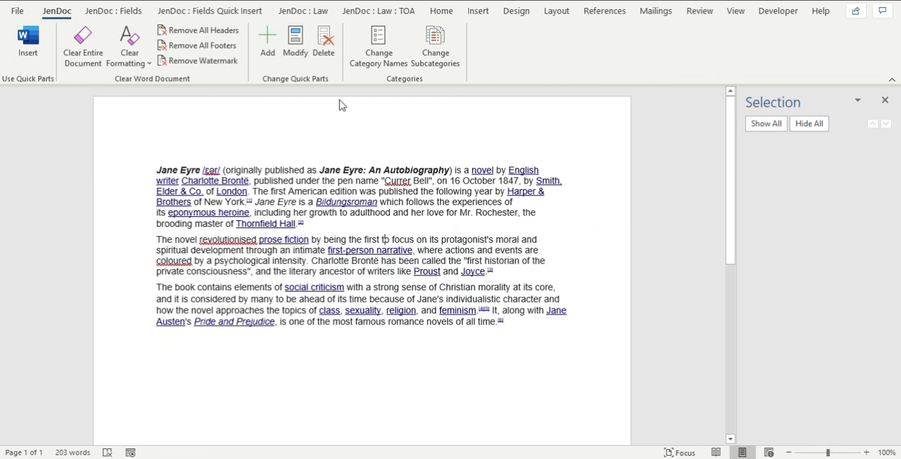
left_click(265, 47)
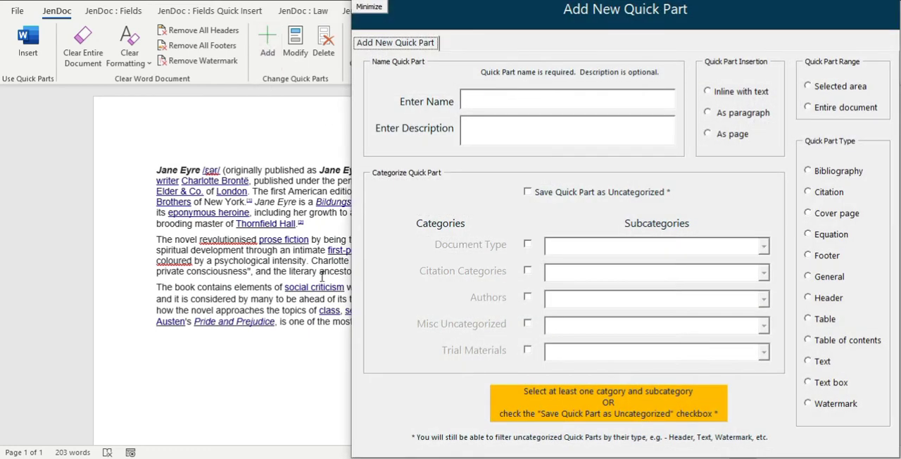
left_click(345, 1)
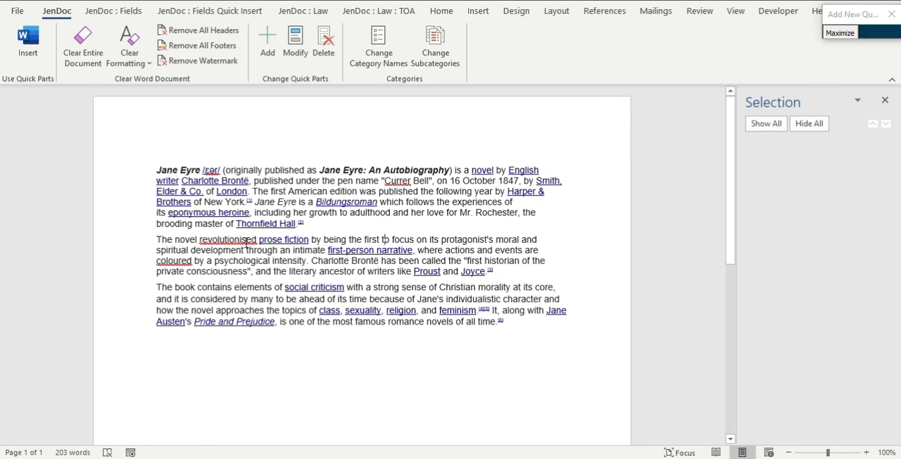
left_click_drag(157, 238, 499, 273)
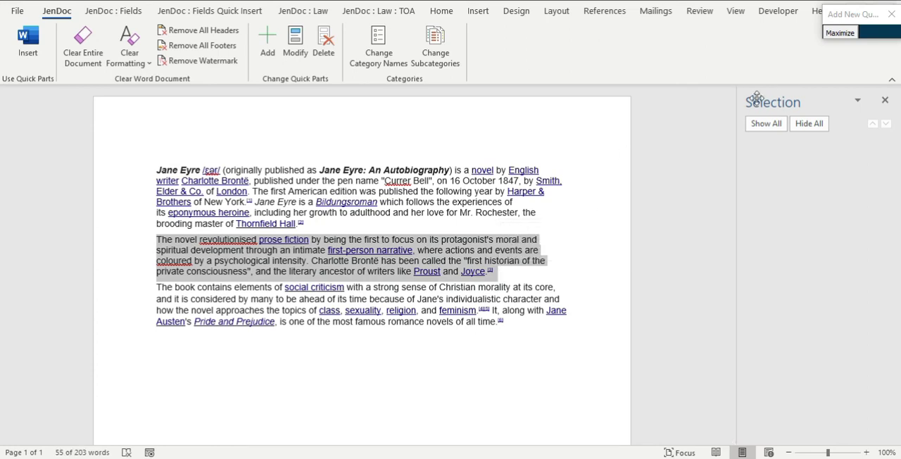
left_click(840, 33)
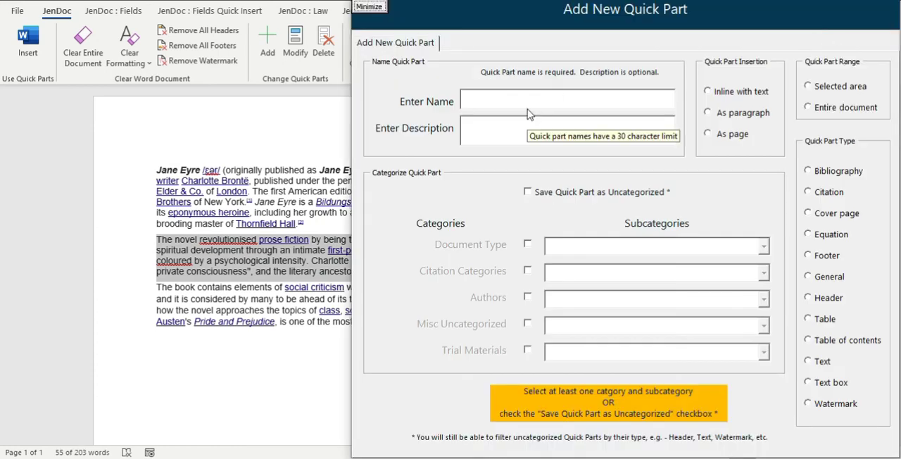
left_click(504, 103)
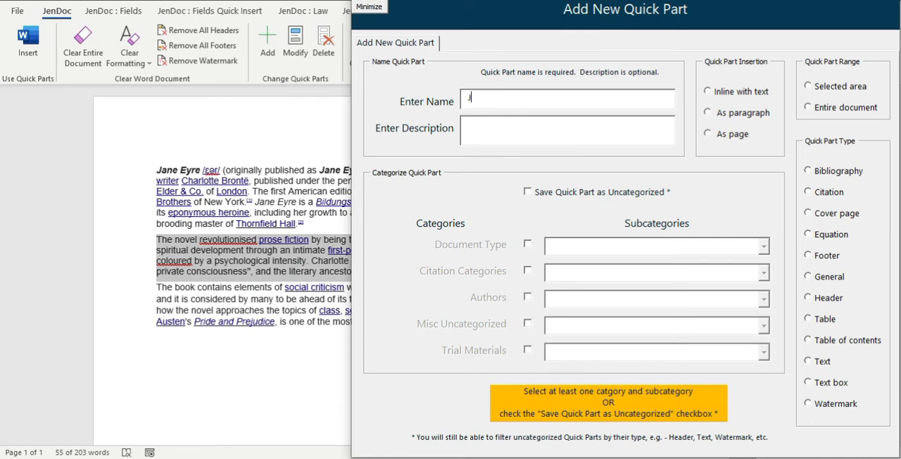
type("Jane Eyre snippet")
Set the new quick part to insert inline with text, cover the selected area, and use type Text.
left_click(754, 97)
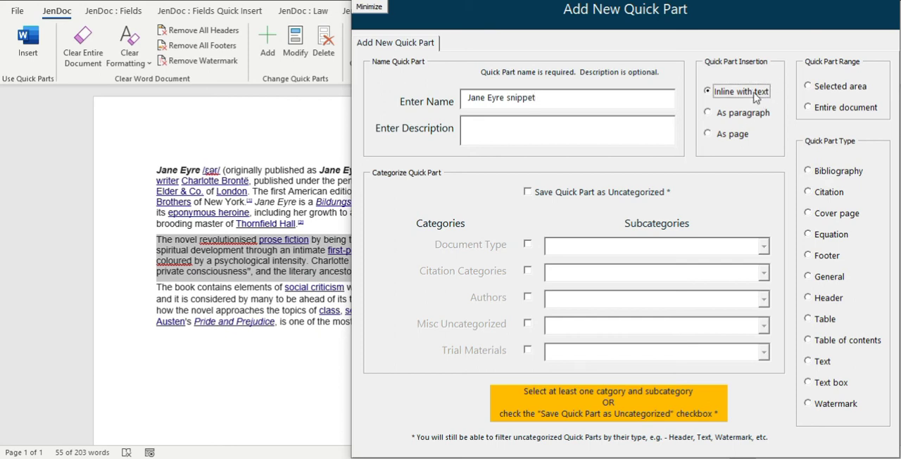
left_click(833, 90)
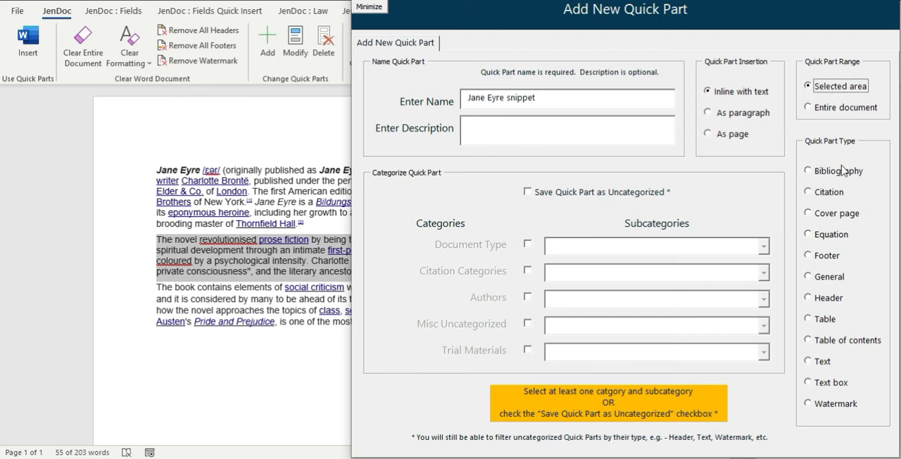
left_click(820, 362)
Categorize the quick part under author Charlotte Bronte, add it, and close the form.
left_click(528, 296)
type("C")
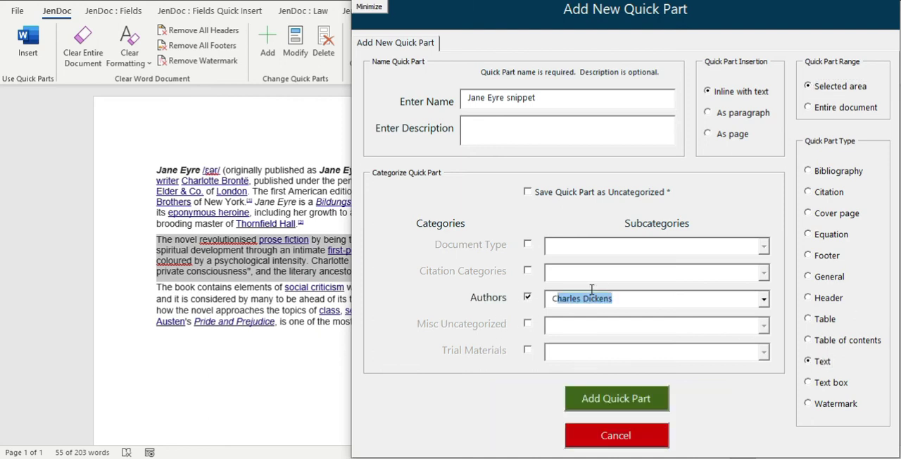
type("hr=ar")
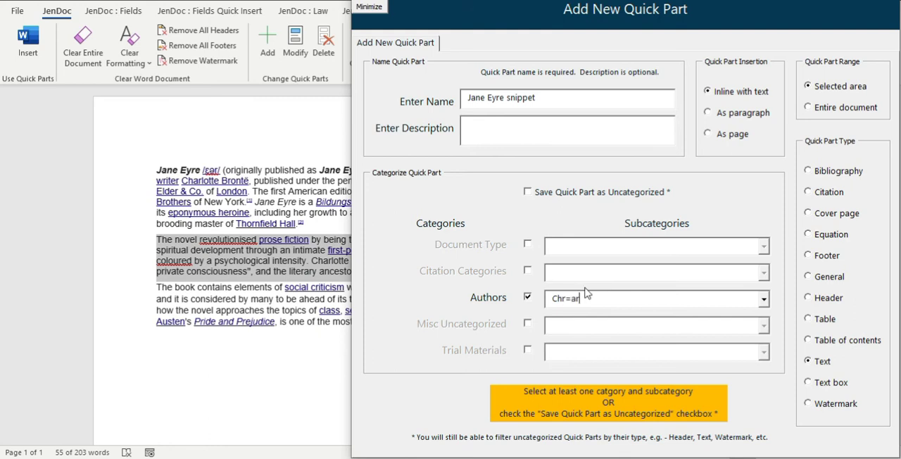
key("BackSpace")
key("BackSpace")
key("BackSpace")
type("arlotte Bronte")
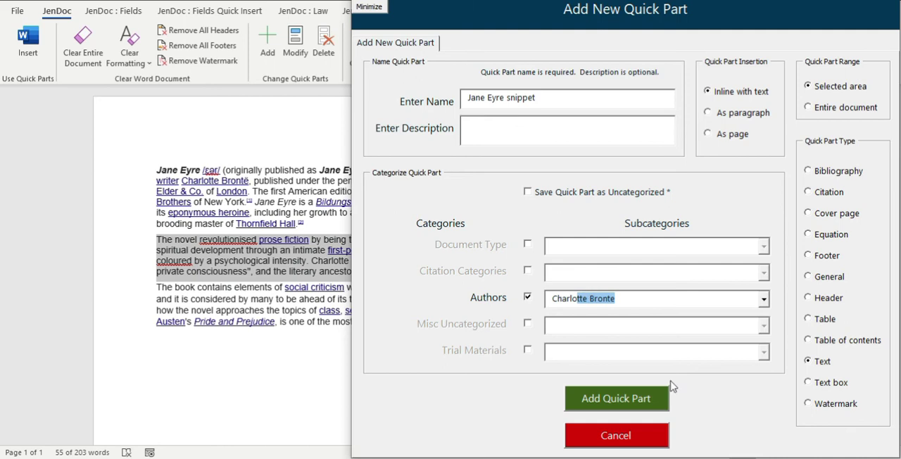
left_click(654, 406)
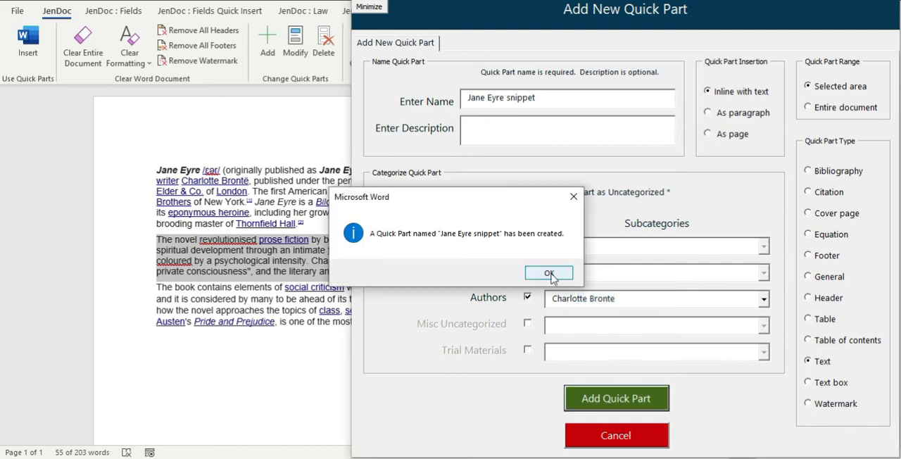
left_click(550, 273)
key("Escape")
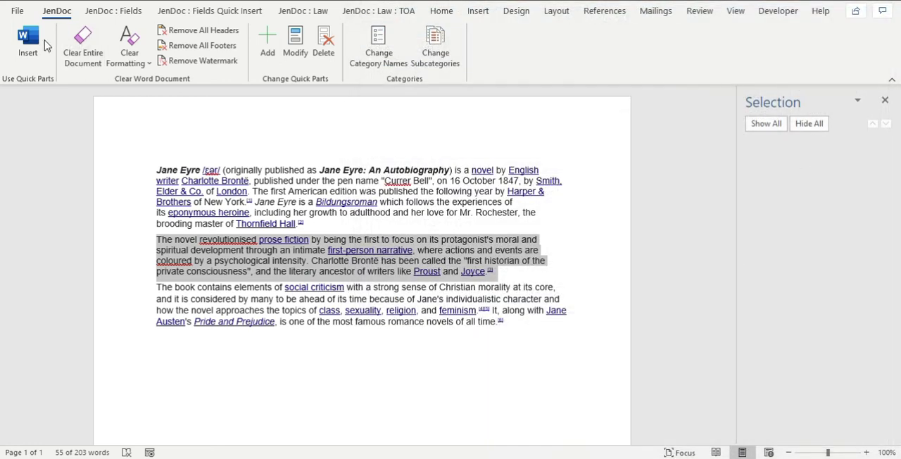
Clear the entire document and filter the quick parts for insertion by type Text and author Charlotte Bronte.
left_click(83, 45)
left_click(39, 46)
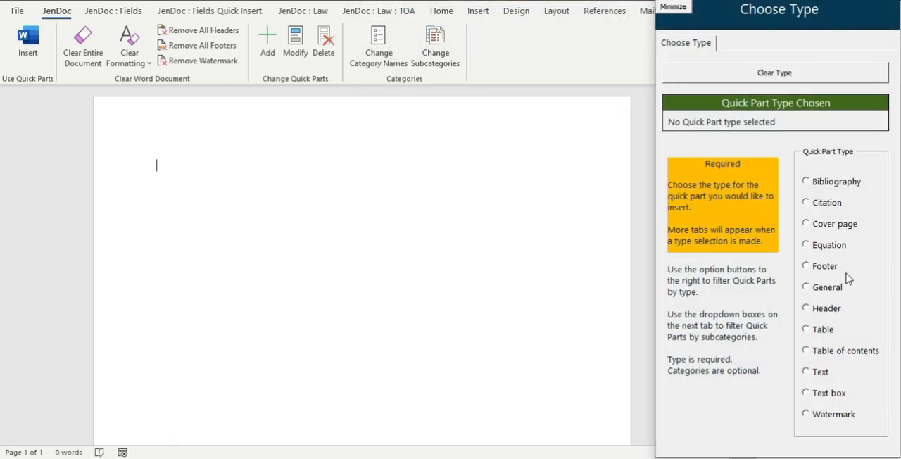
left_click(820, 373)
left_click(788, 44)
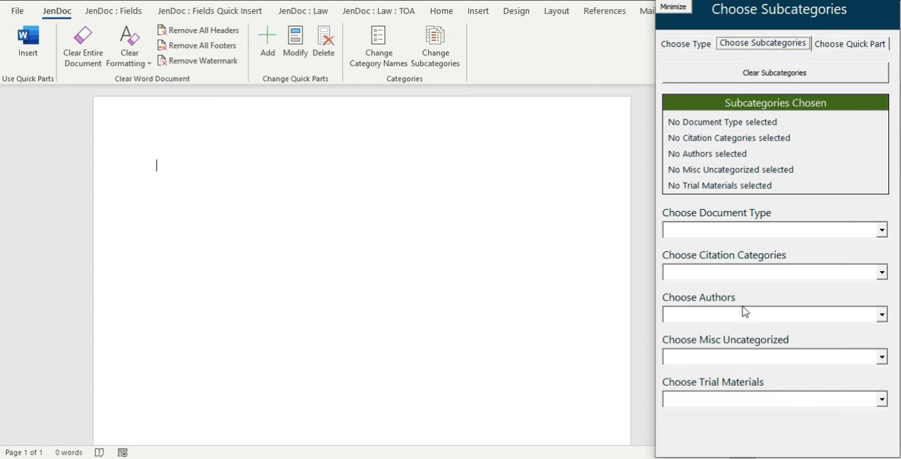
left_click(881, 315)
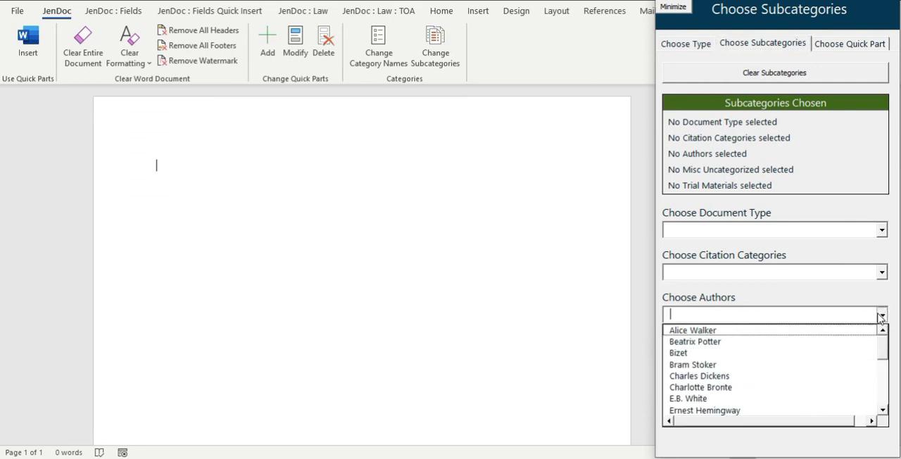
left_click(713, 387)
left_click(874, 42)
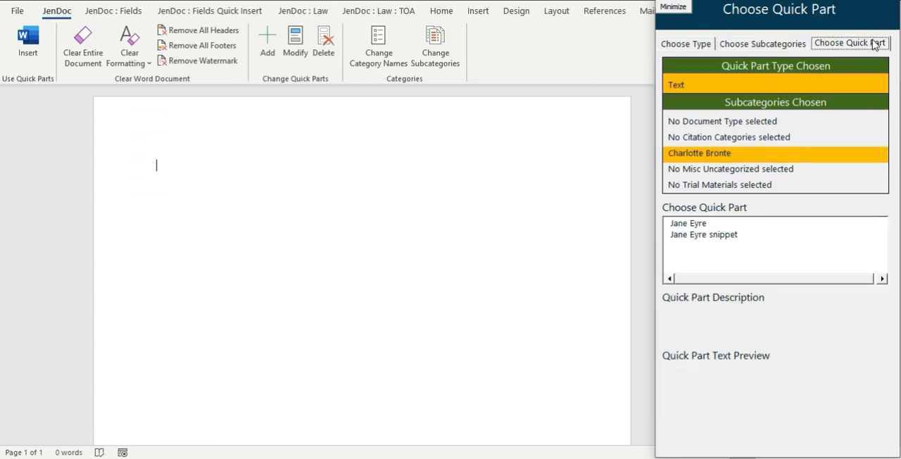
Insert the "Jane Eyre snippet" quick part into the blank document and undo that insertion.
left_click(717, 225)
left_click(718, 236)
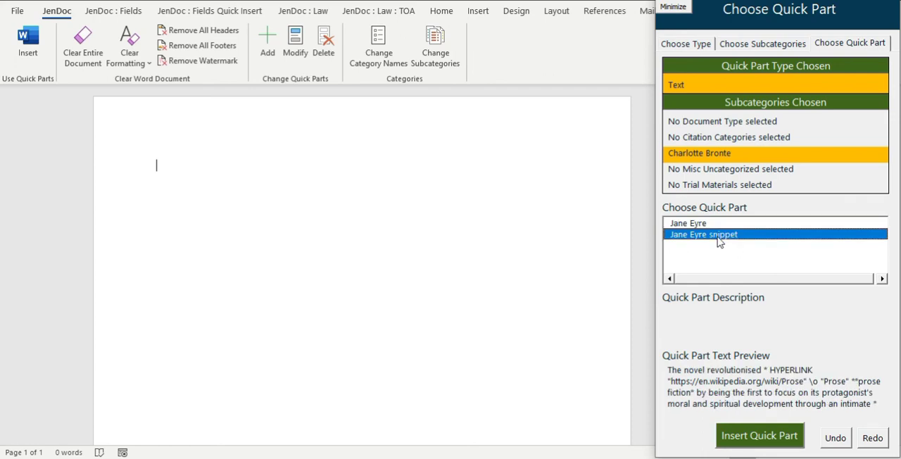
left_click(761, 435)
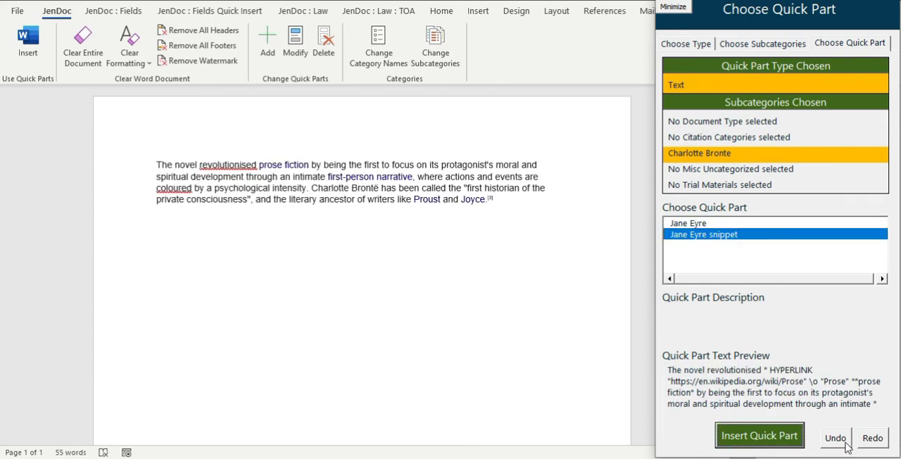
left_click(836, 440)
Insert the full "Jane Eyre" quick part and minimize the insertion form.
left_click(719, 224)
left_click(761, 441)
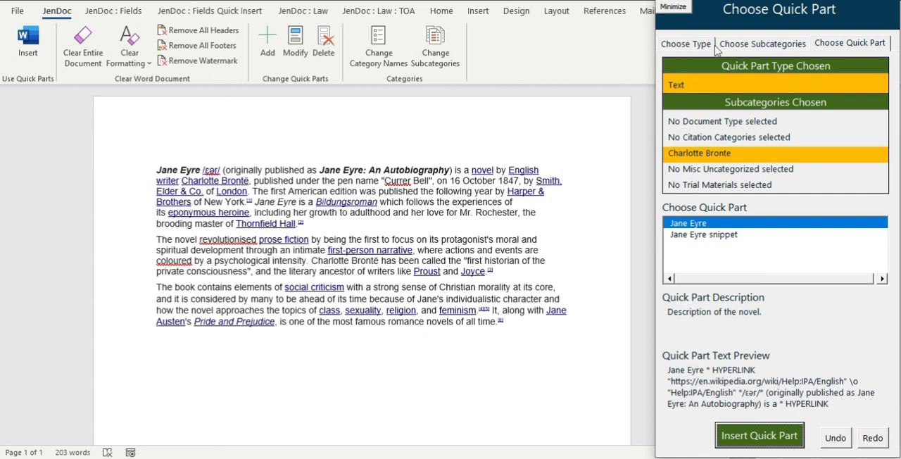
left_click(669, 4)
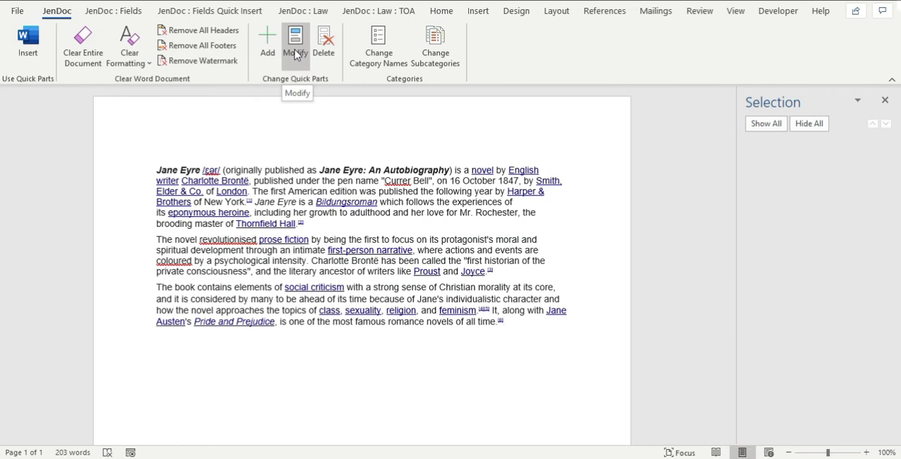
Highlight the word "development" in the second paragraph in yellow.
double_click(207, 251)
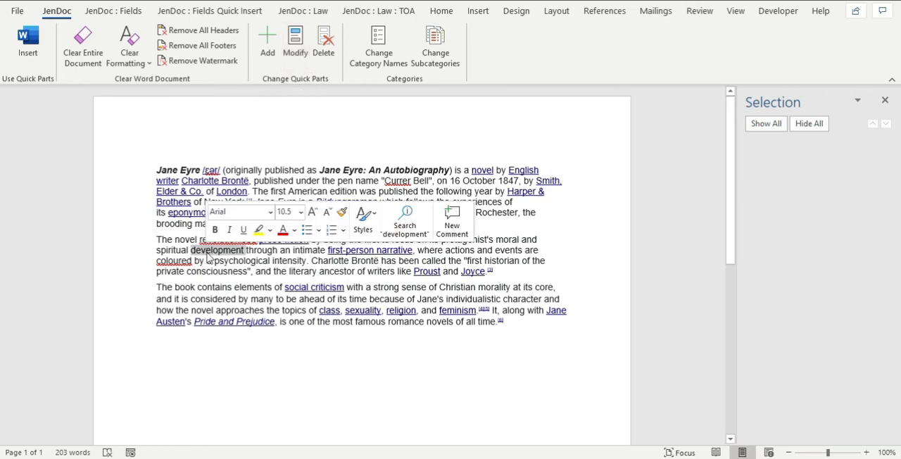
left_click(441, 10)
left_click(248, 56)
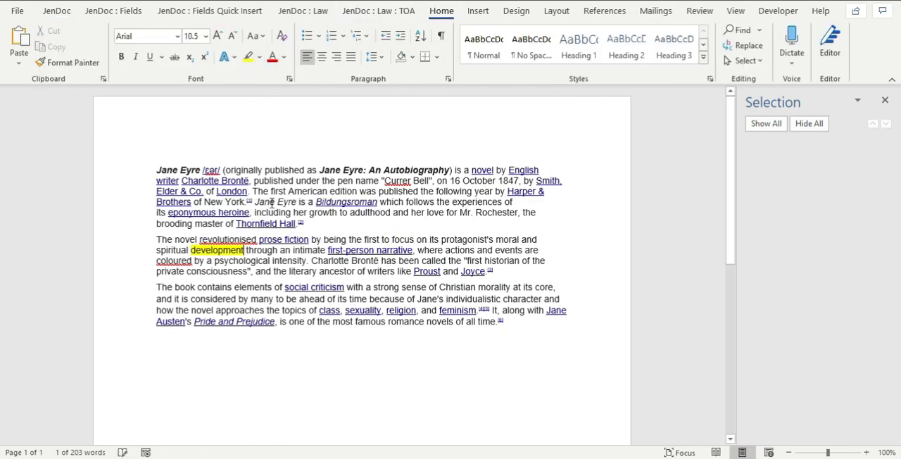
left_click(237, 299)
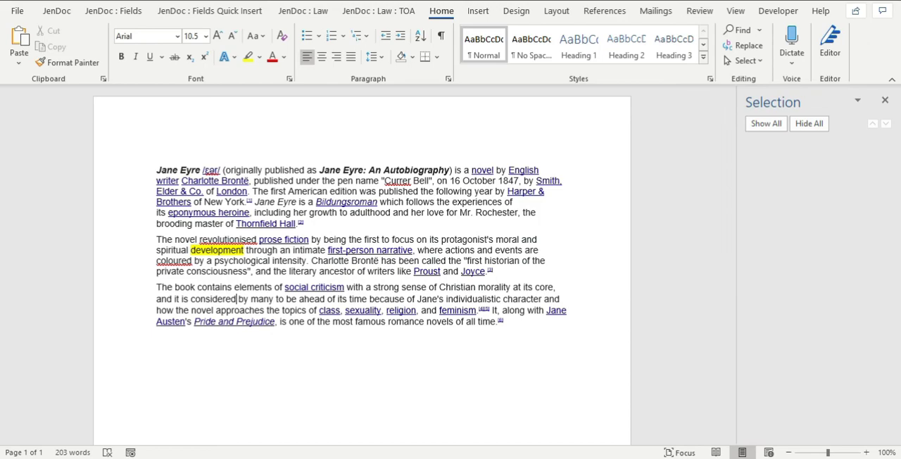
Switch to the Jane Eyre Wikipedia page in the browser and copy the introductory paragraphs of the Plot section.
mouse_move(352, 458)
left_click(350, 422)
scroll(307, 253, "down", 4)
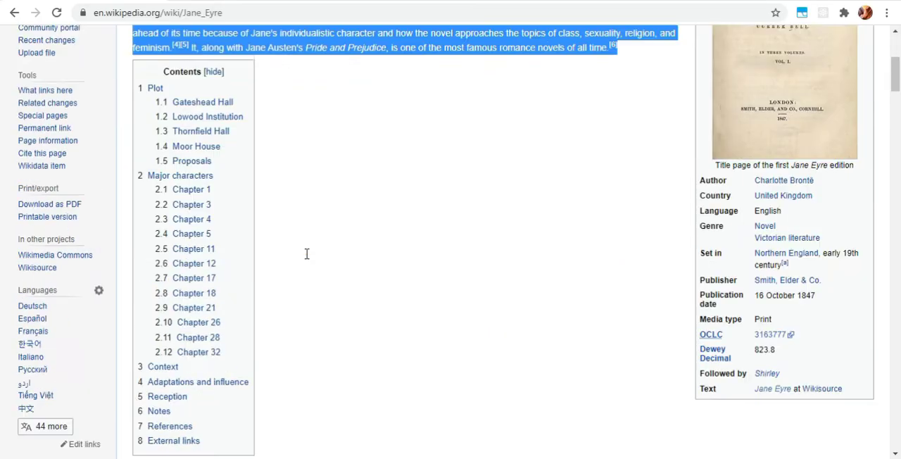
scroll(307, 253, "down", 5)
left_click_drag(132, 103, 530, 214)
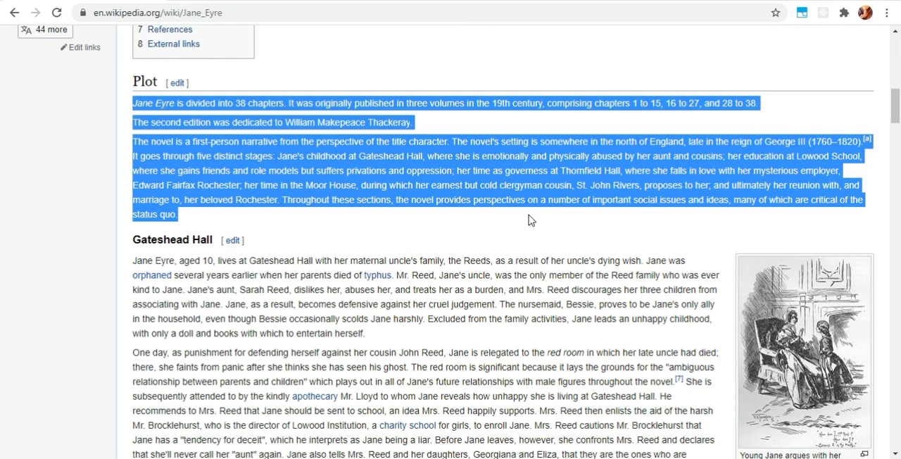
Return to the Word document and paste the copied Plot paragraphs at its end.
left_click(514, 458)
left_click(466, 416)
left_click(306, 332)
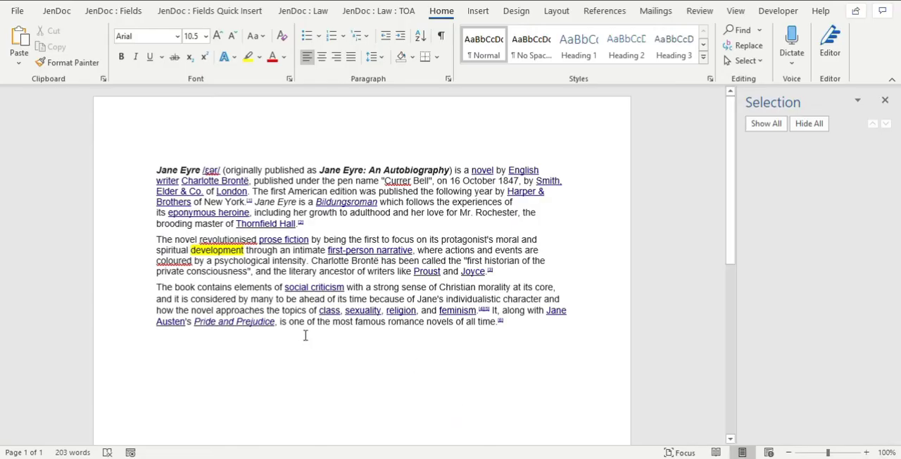
key("ctrl+End")
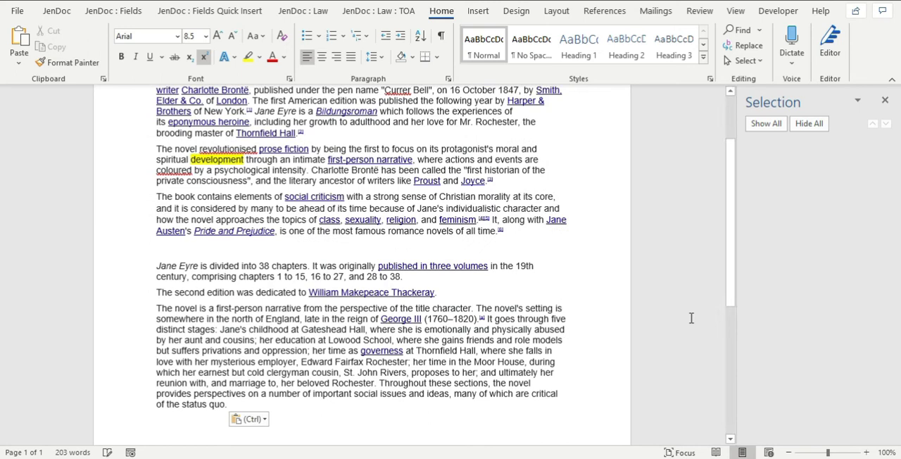
type("Jane Eyre is divided into 38 chapters. It was originally published in three volumes in the 19th century, comprising chapters 1 to 15, 16 to 27, and 28 to 38. The second edition was dedicated to William Makepeace Thackeray. The novel is a first-person narrative from the perspective of the title character. The novel's setting is somewhere in the north of England, late in the reign of George III (1760–1820). It goes through five distinct stages: Jane's childhood at Gateshead Hall, where she is emotionally and physically abused by her aunt and cousins; her education at Lowood School, where she gains friends and role models but suffers privations and oppression; her time as governess at Thornfield Hall, where she falls in love with her mysterious employer, Edward Fairfax Rochester; her time in the Moor House, during which her earnest but cold clergyman cousin, St. John Rivers, proposes to her; and ultimately her reunion with, and marriage to, her beloved Rochester. Throughout these sections, the novel provides perspectives on a number of important social issues and ideas, many of which are critical of the status quo.")
Select and copy the entire revised Jane Eyre document.
scroll(472, 215, "up", 3)
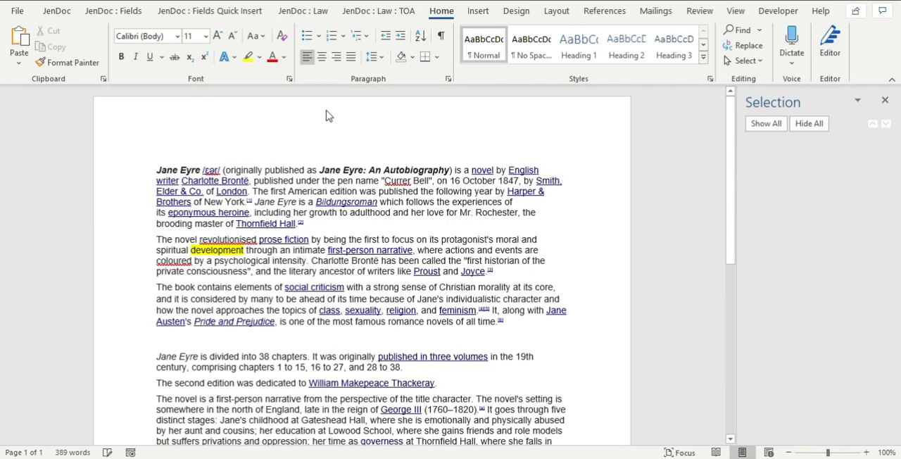
left_click(308, 216)
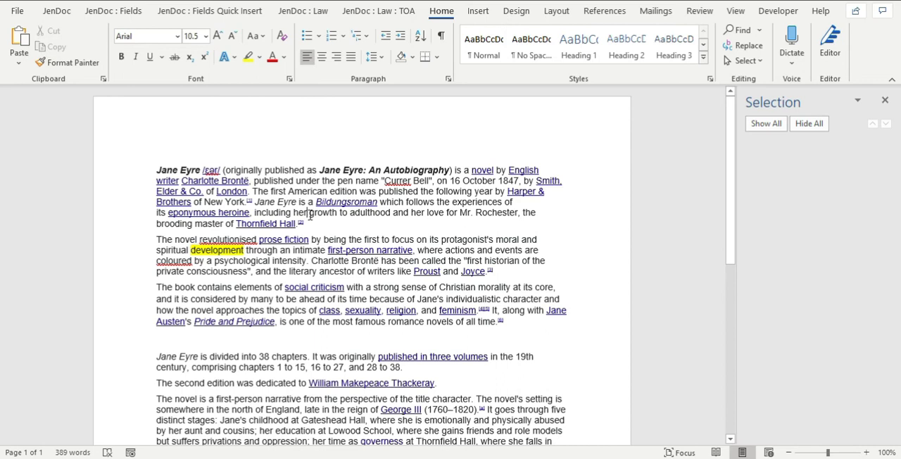
key("ctrl+a")
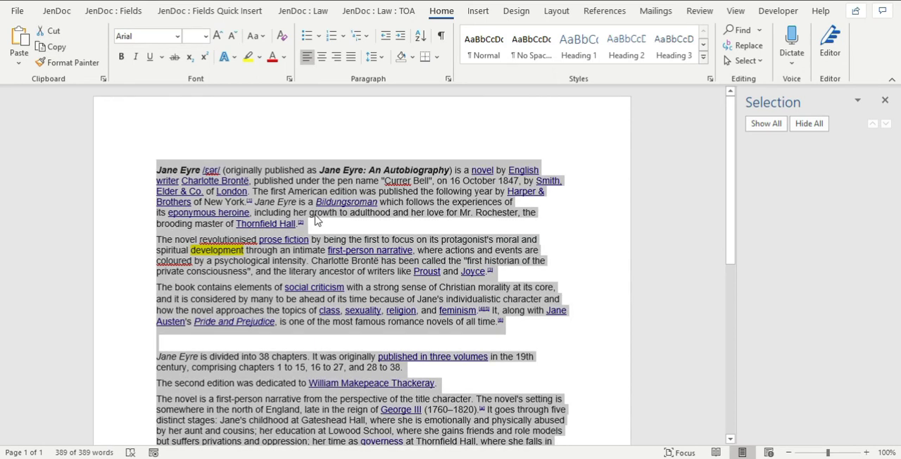
Start modifying a quick part and decline clearing the document so its content is kept.
left_click(64, 18)
left_click(295, 50)
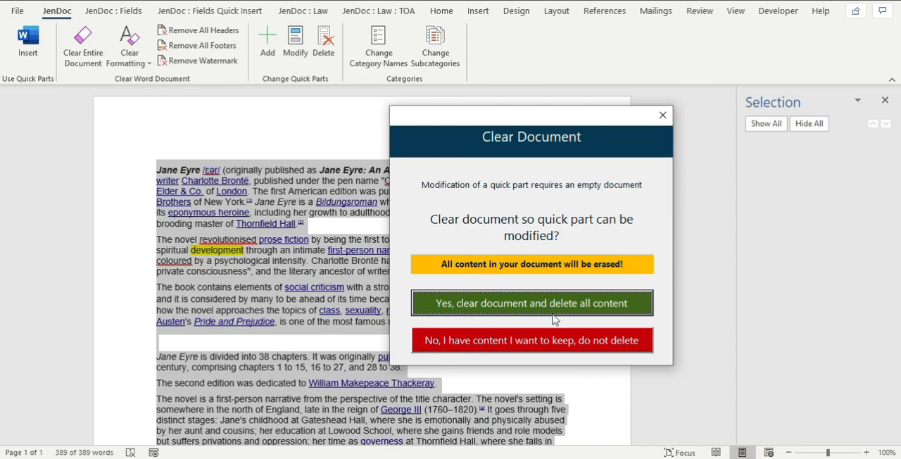
left_click(551, 343)
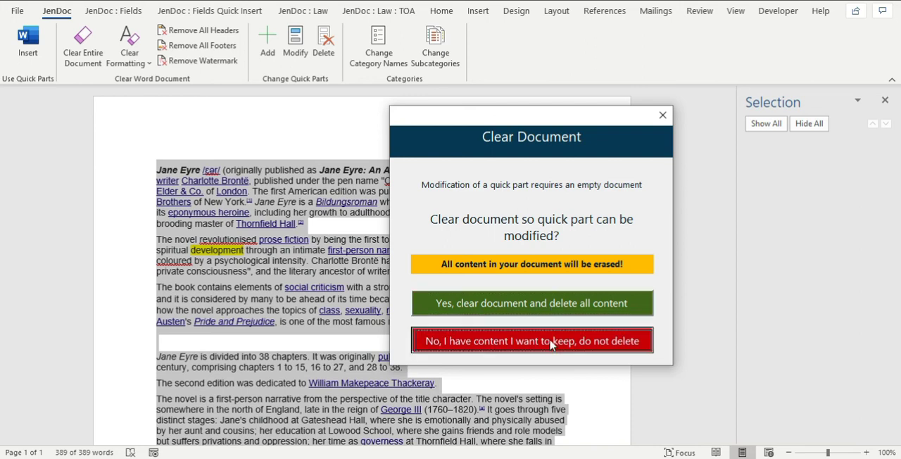
Start the quick part modification with the document cleared and load "Jane Eyre" for editing.
left_click(295, 44)
left_click(513, 308)
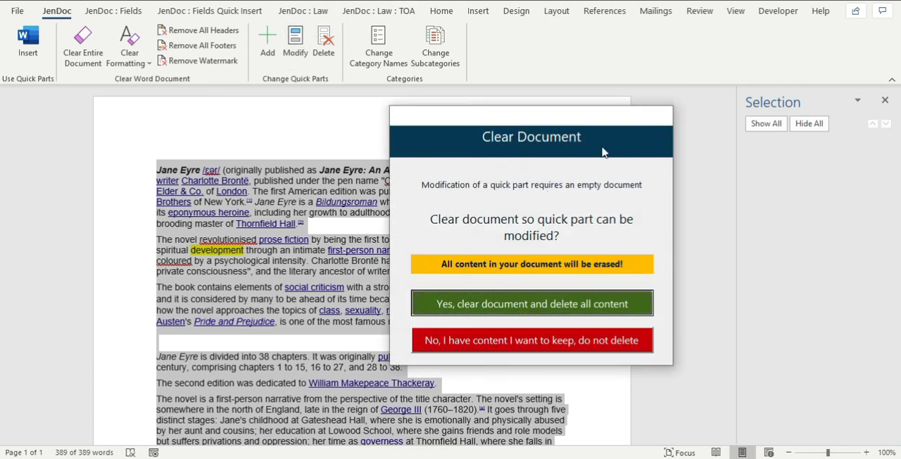
left_click(647, 119)
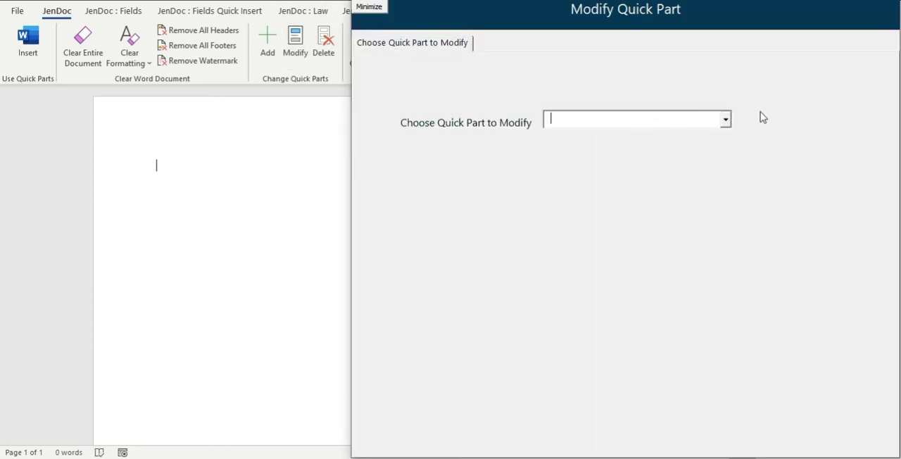
type("Jane Eyre")
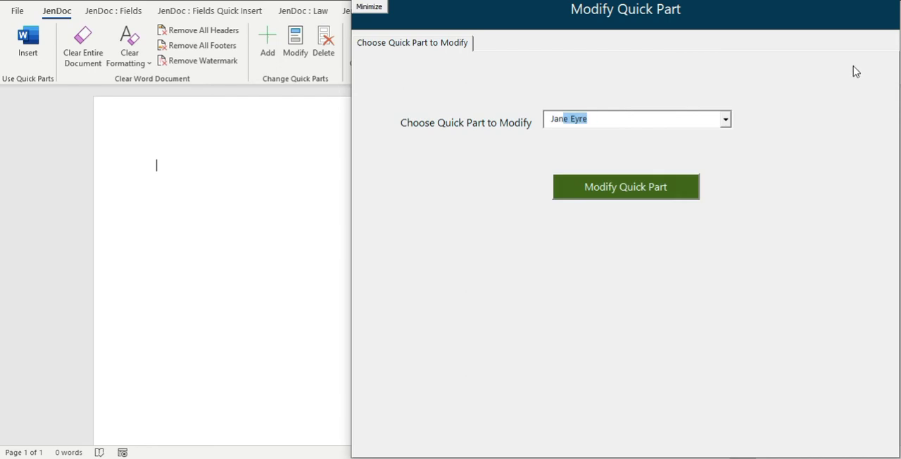
left_click(664, 185)
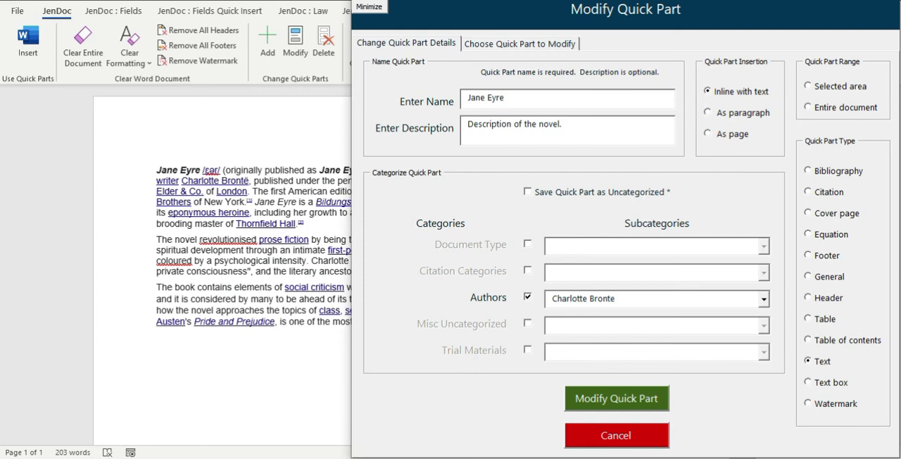
Minimize the modification form, clear the document, and paste the copied revised content.
left_click(383, 10)
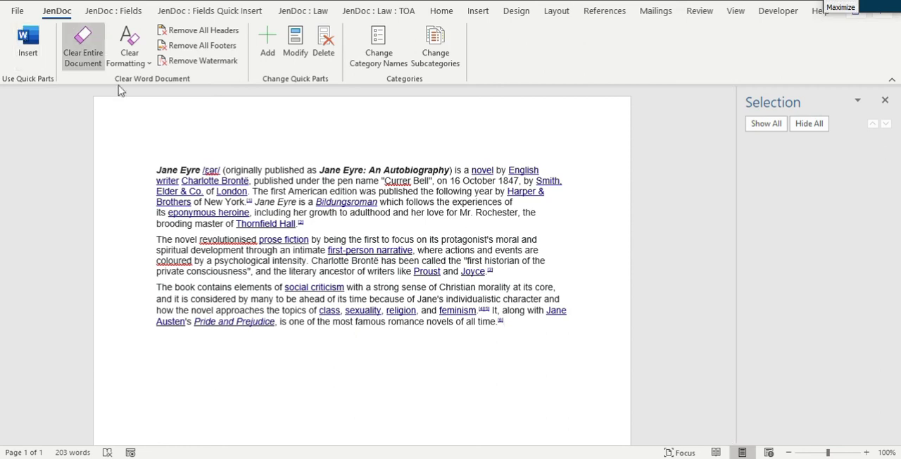
left_click(83, 44)
key("ctrl+v")
key("ctrl+Home")
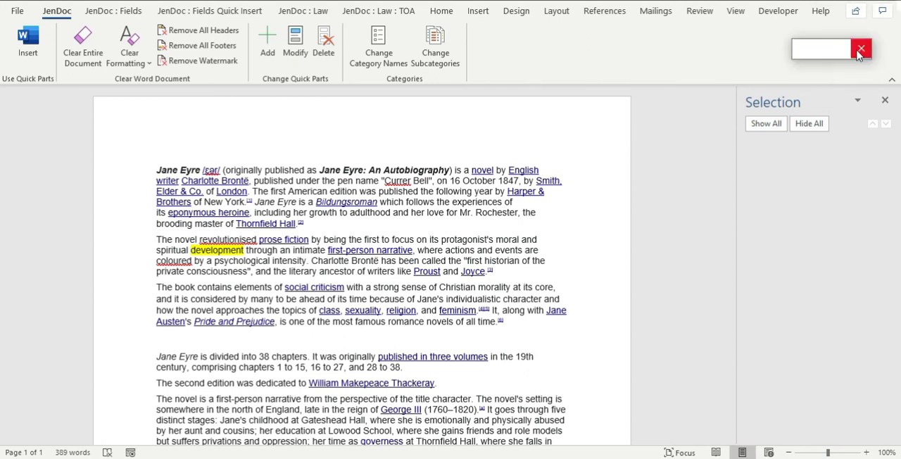
Restart the quick part modification, agree to delete all document content, and load the "Jane Eyre" quick part.
left_click(295, 69)
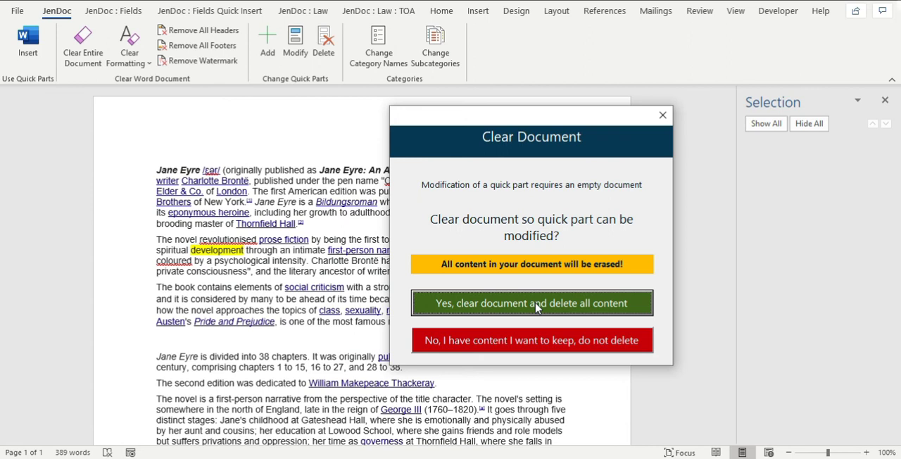
left_click(537, 307)
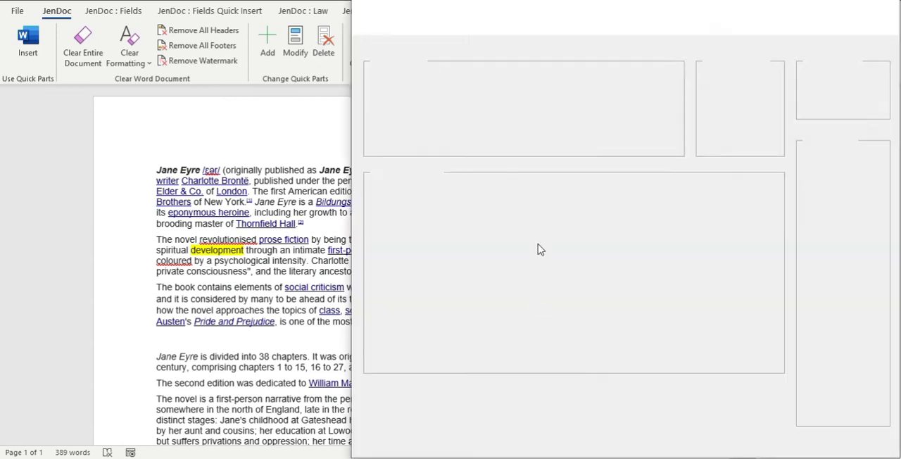
type("Jane Eyre")
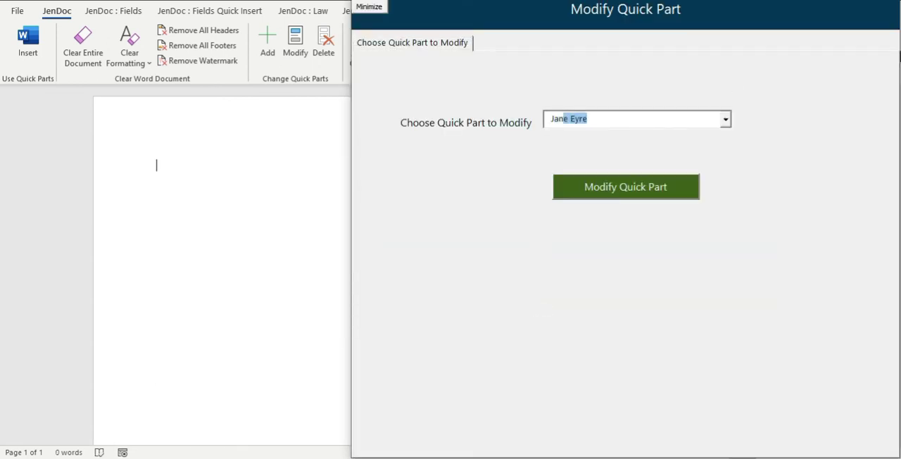
left_click(636, 194)
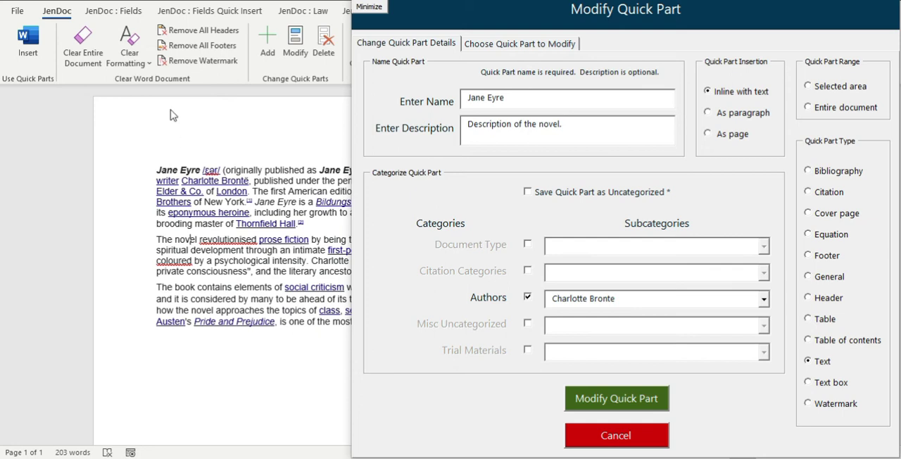
Replace the loaded quick part text with the copied revised content, keeping the modification form open.
left_click(83, 41)
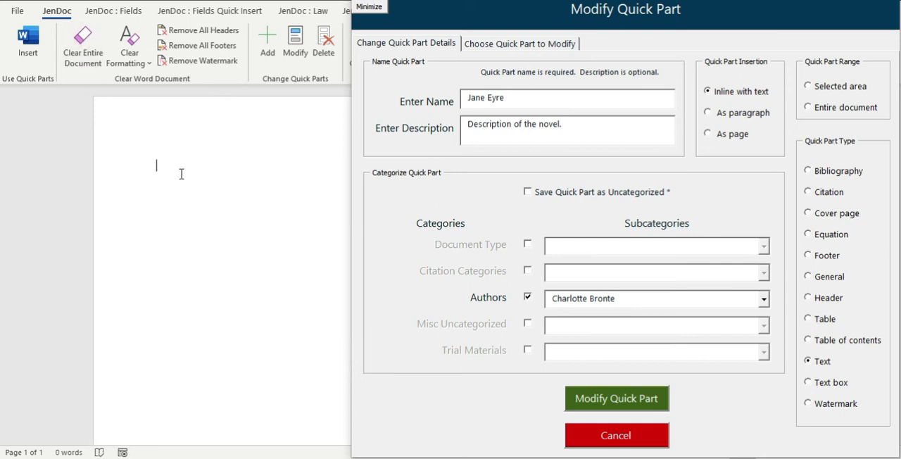
key("ctrl+v")
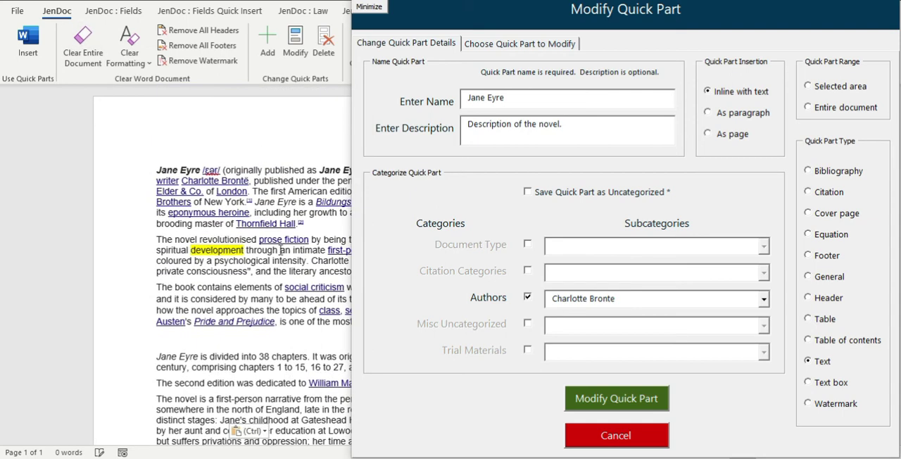
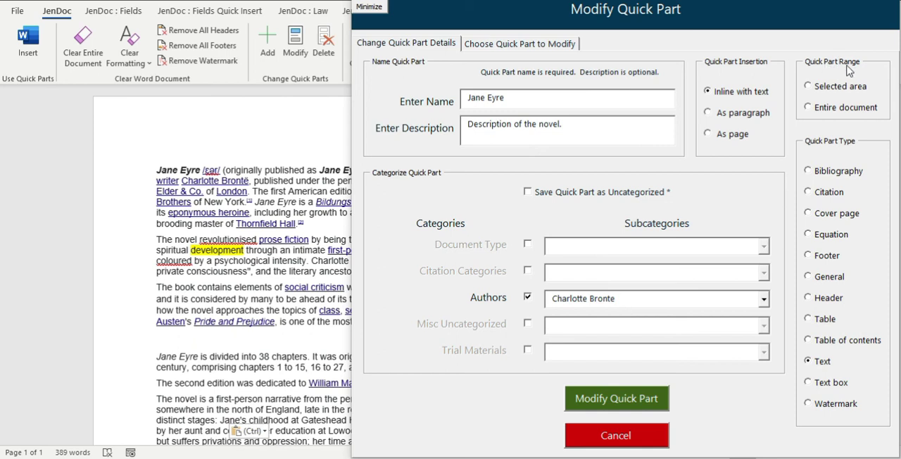
Set the quick part range to the entire document and save the modified "Jane Eyre" quick part.
left_click(828, 112)
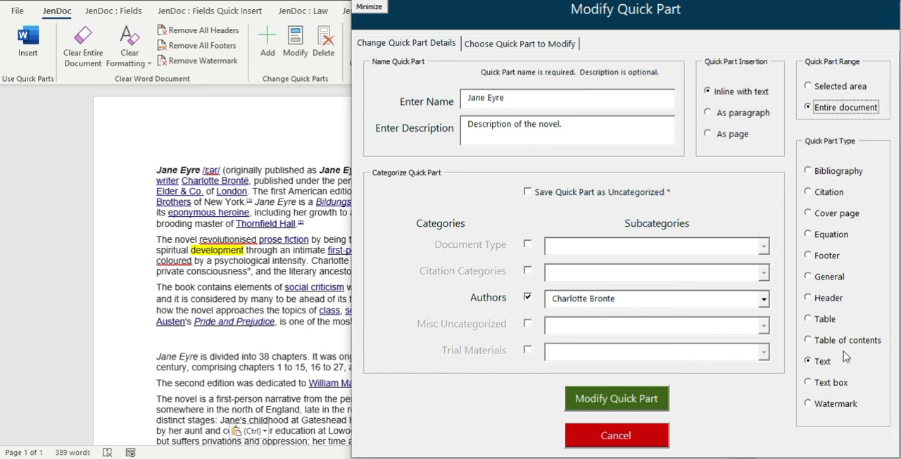
left_click(617, 397)
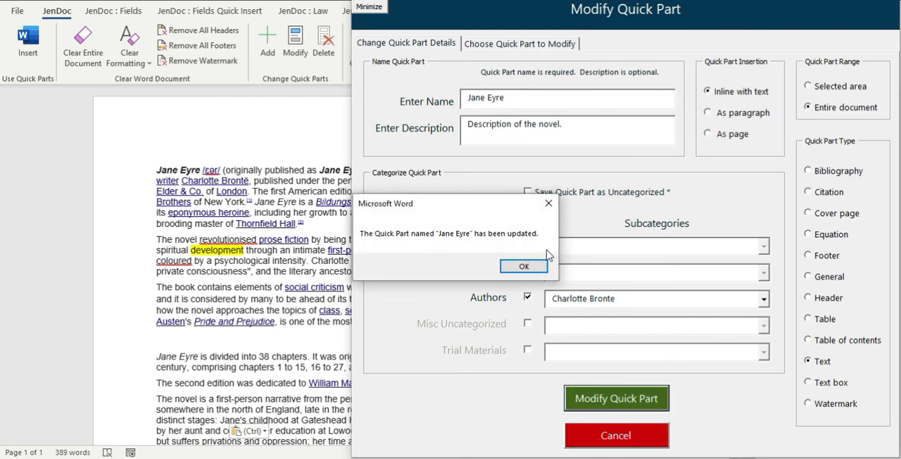
left_click(525, 266)
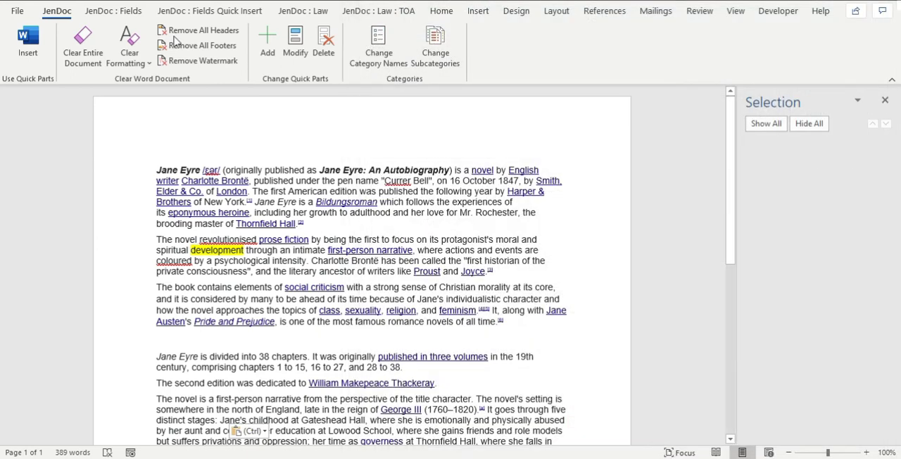
Clear the entire document and insert the Text quick part "Jane Eyre" filtered by the author Charlotte Bronte, closing the insertion form.
left_click(68, 44)
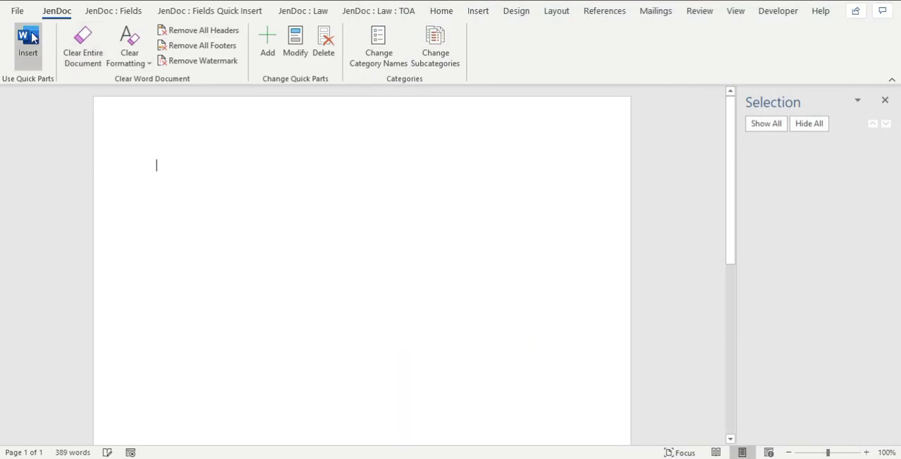
left_click(28, 41)
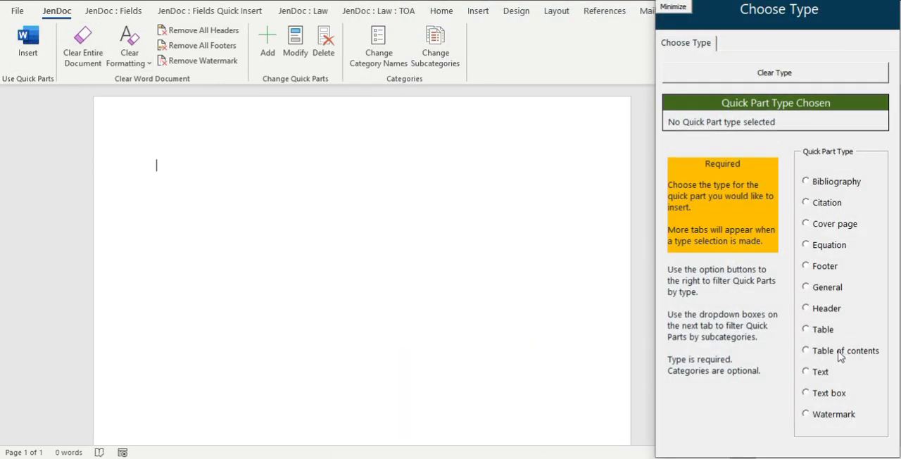
left_click(821, 373)
left_click(773, 44)
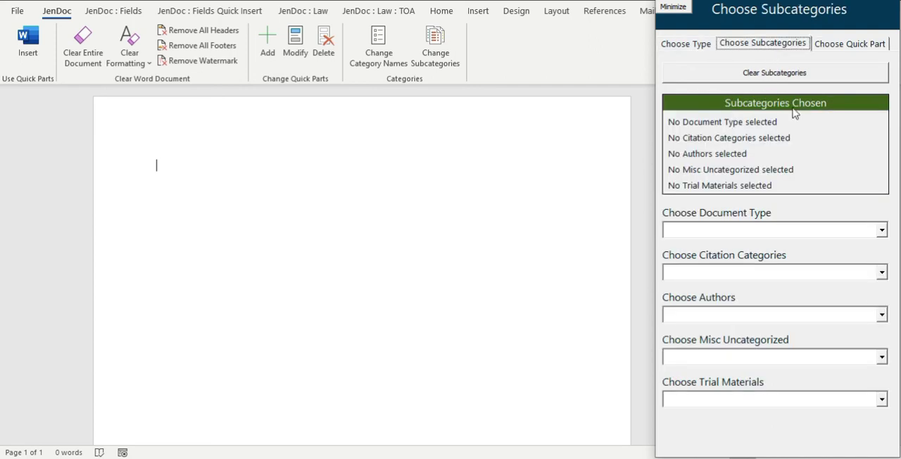
left_click(883, 315)
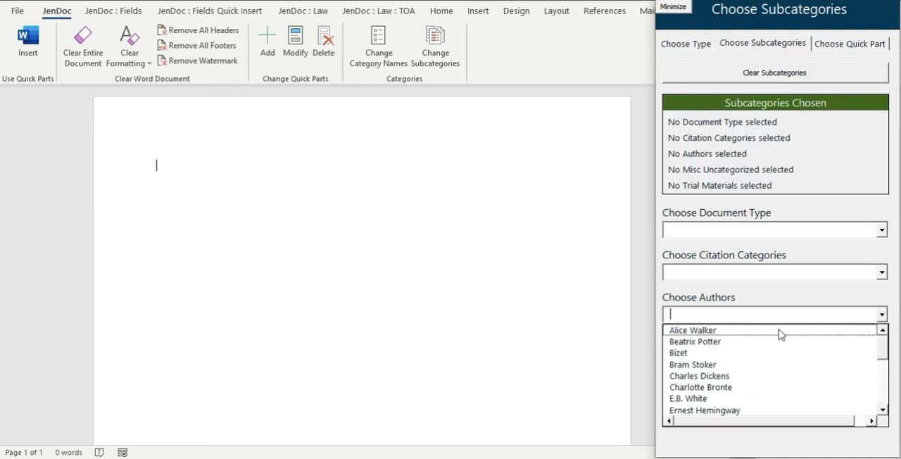
left_click(718, 388)
left_click(852, 43)
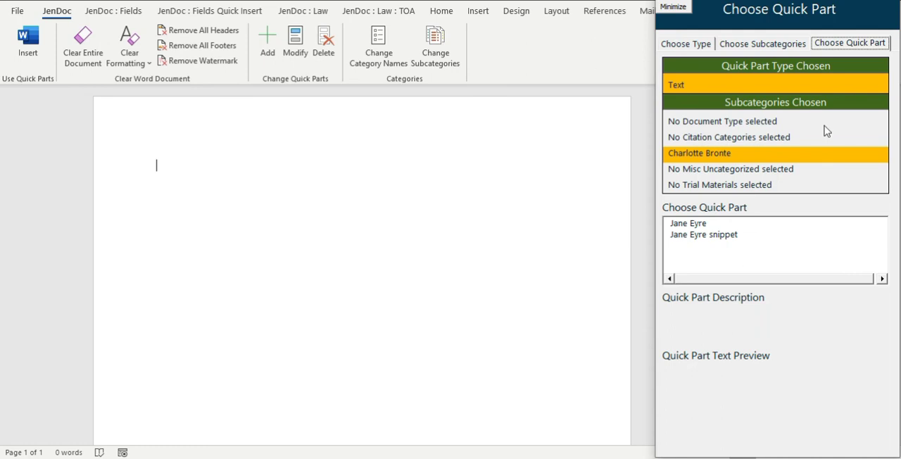
left_click(704, 224)
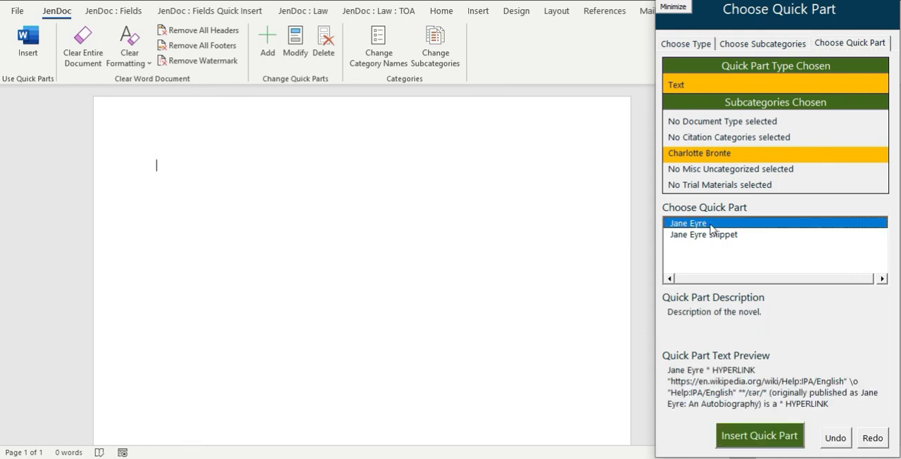
left_click(771, 435)
scroll(448, 359, "up", 3)
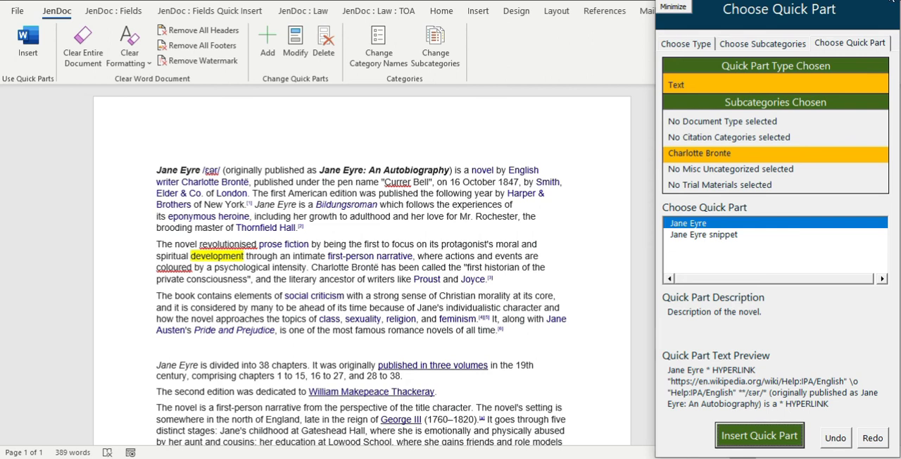
left_click(893, 1)
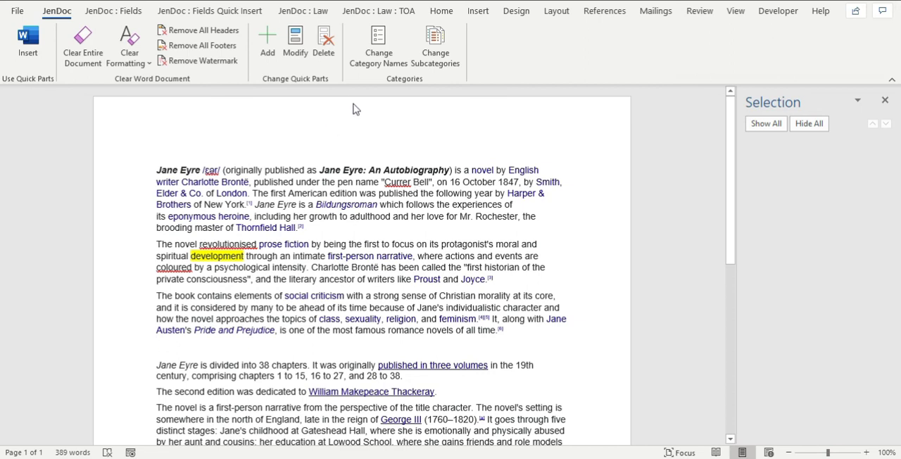
Delete the "Jane Eyre snippet" quick part.
left_click(326, 45)
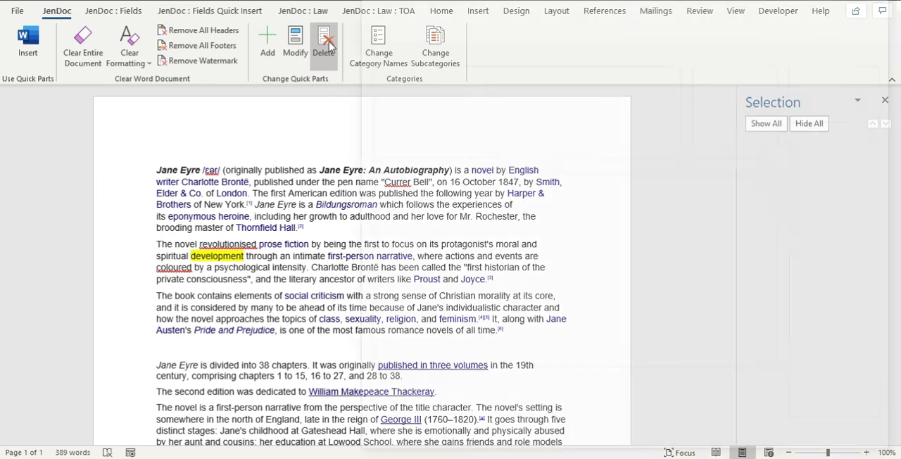
left_click(729, 124)
left_click(680, 120)
type("Jane Eyre")
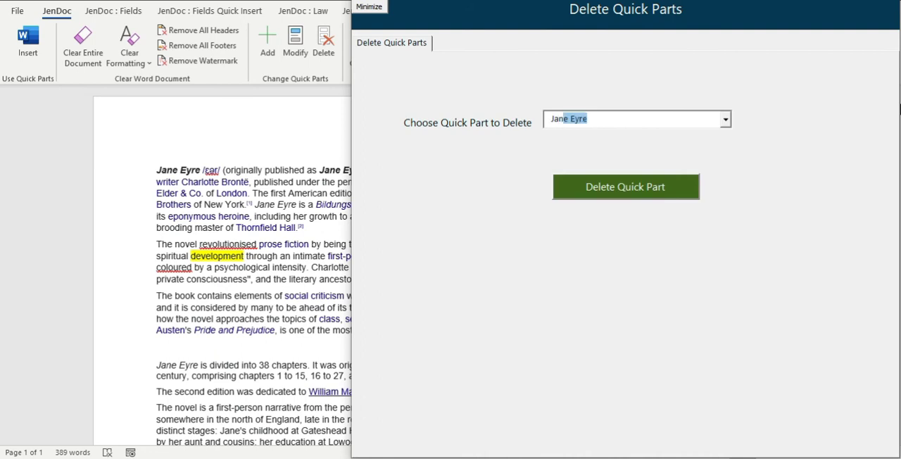
key("Down")
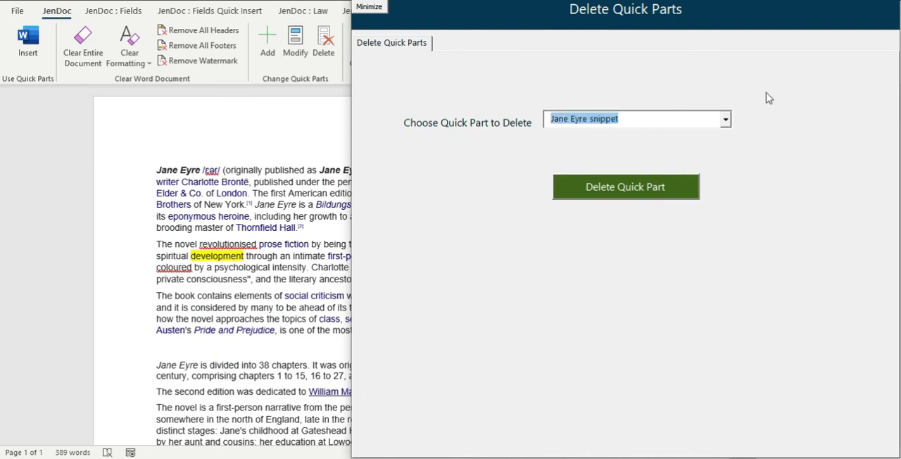
left_click(662, 184)
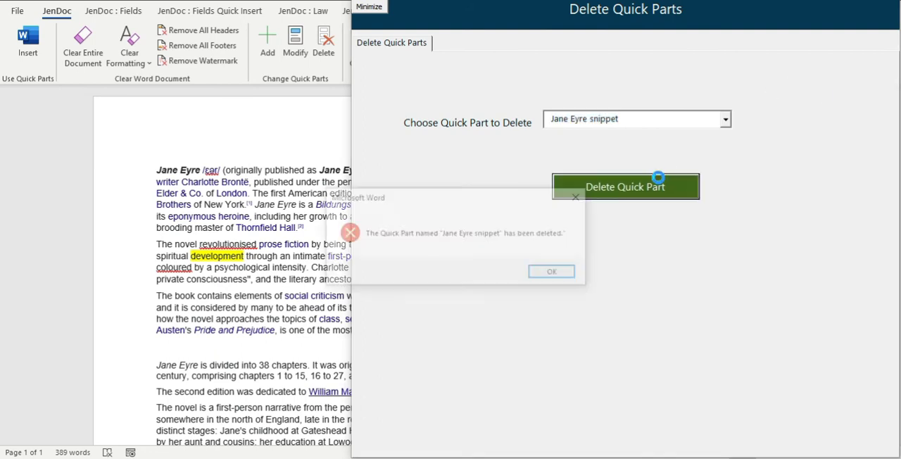
left_click(555, 273)
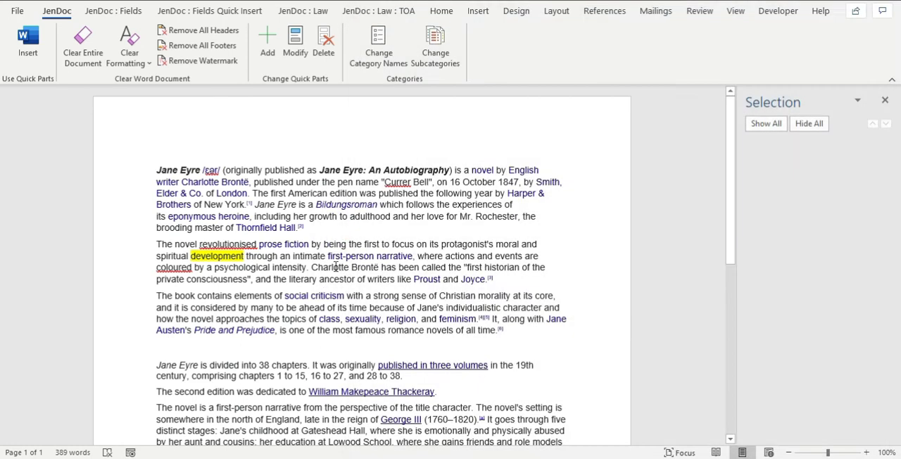
Check which Text quick parts are available under the author Charlotte Bronte, previewing "Jane Eyre" and closing the insertion form without inserting it.
left_click(28, 42)
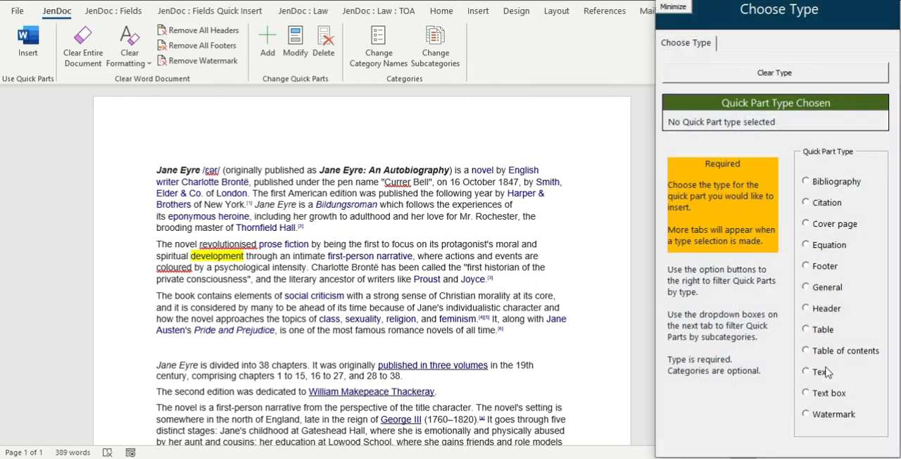
left_click(819, 371)
left_click(782, 44)
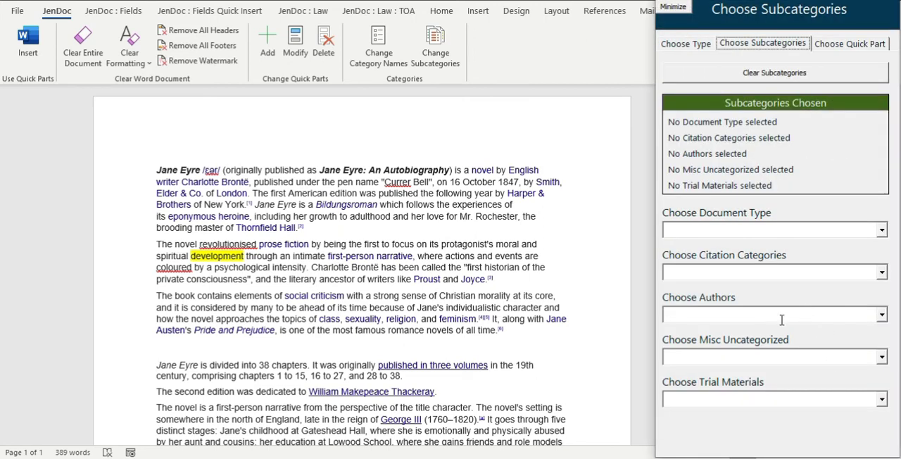
left_click(882, 314)
left_click(694, 388)
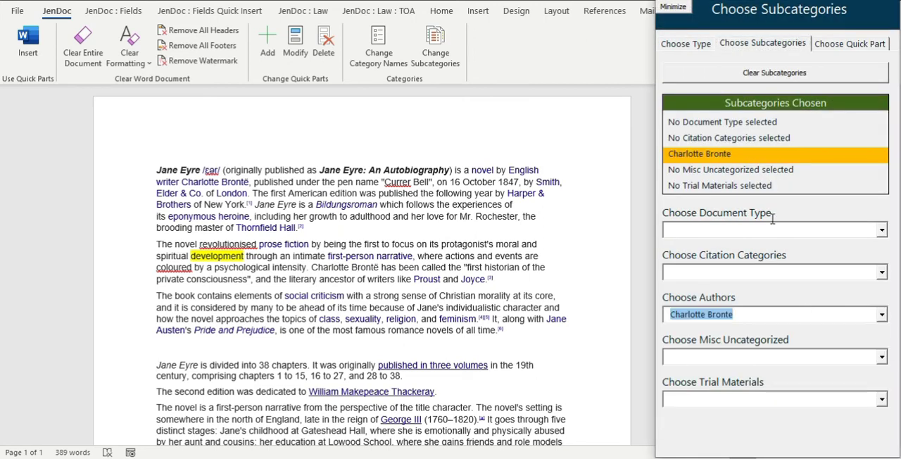
left_click(849, 44)
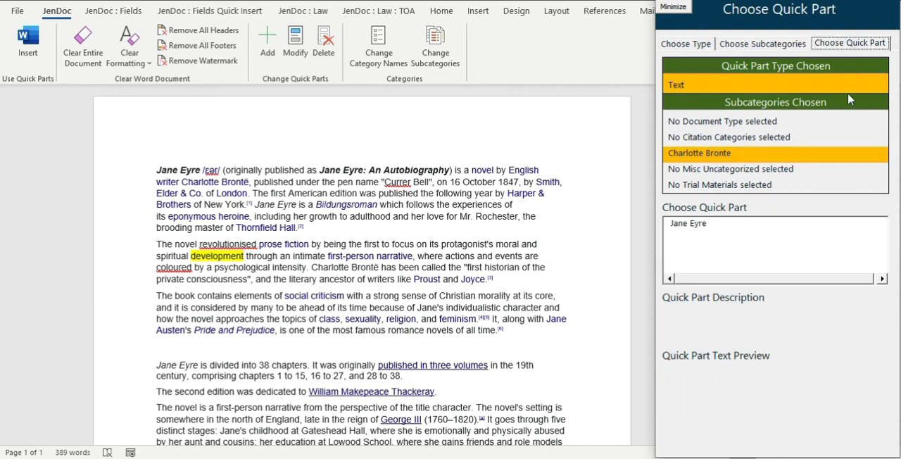
left_click(695, 226)
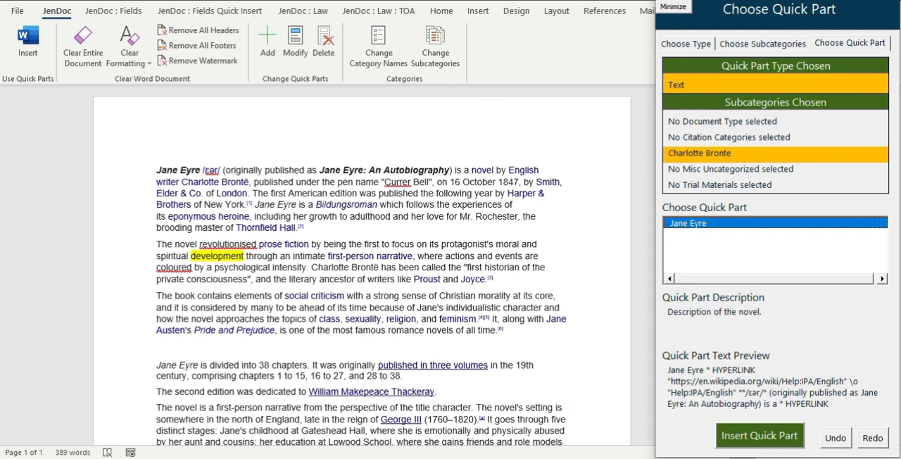
left_click(673, 6)
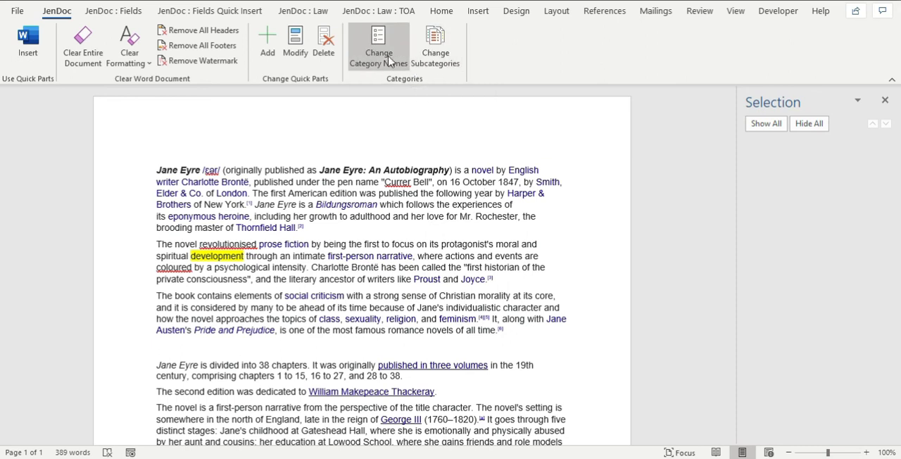
Show the subcategory choices for Text quick parts in the insertion form and open the category name editor beside it.
left_click(28, 43)
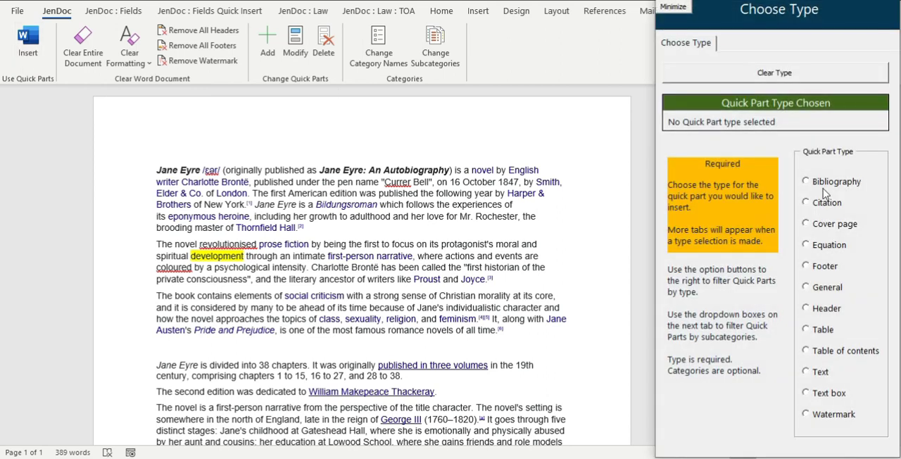
left_click(821, 371)
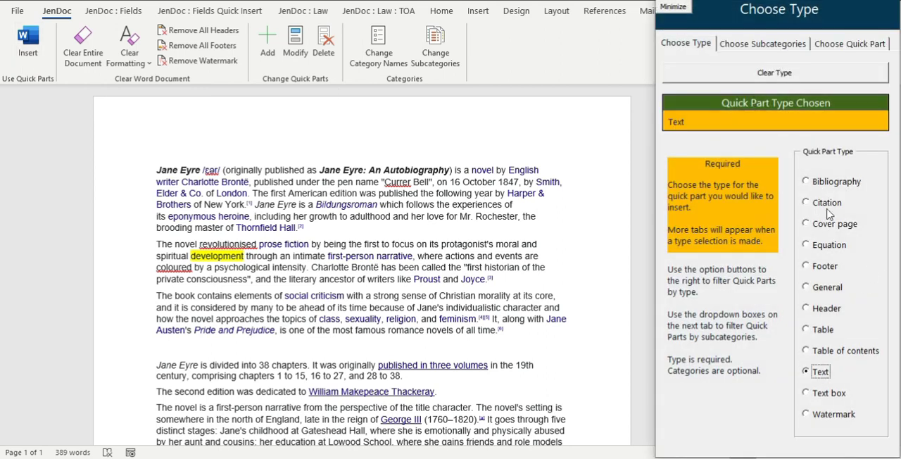
left_click(778, 45)
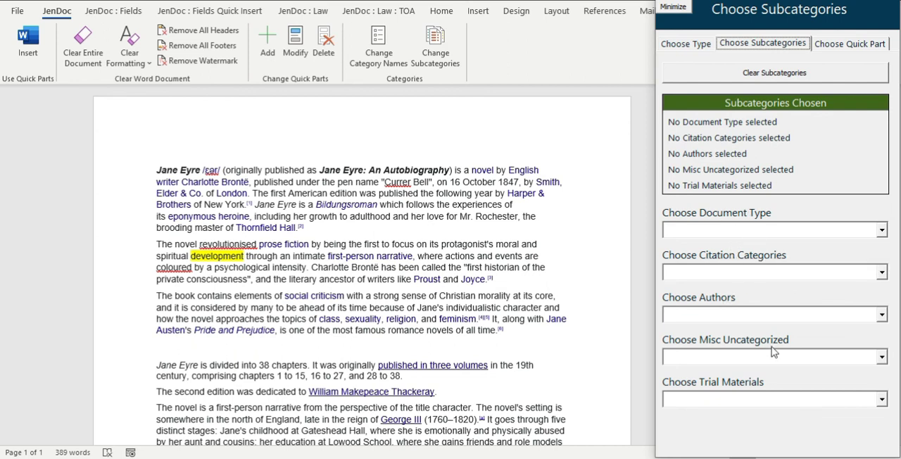
left_click(372, 53)
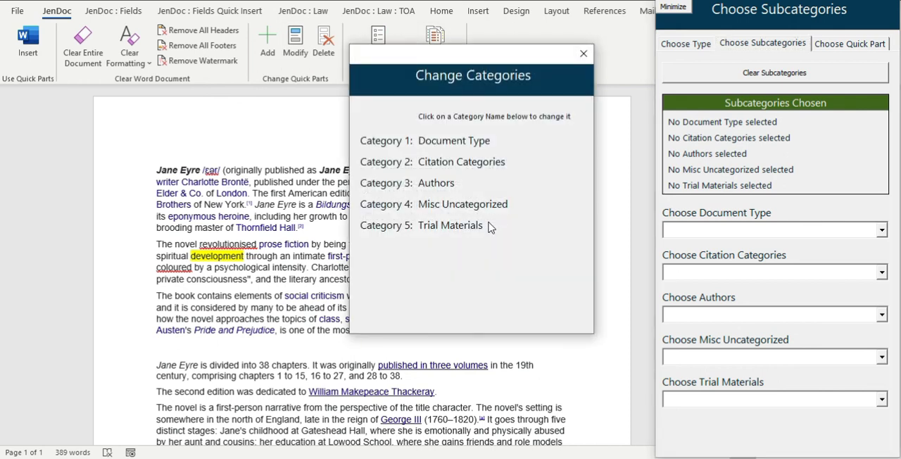
Rename category 4 as "Video Demo", save the change, and undo it.
left_click(443, 205)
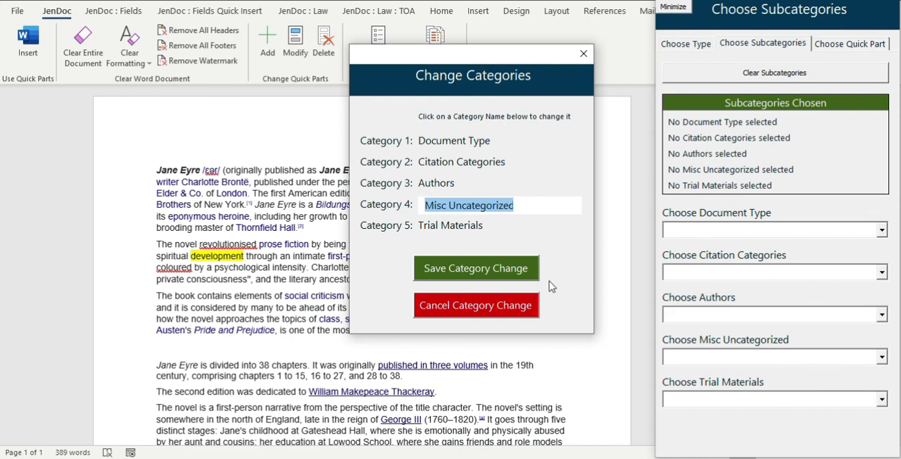
type("Vido")
key("BackSpace")
type("eo Demo")
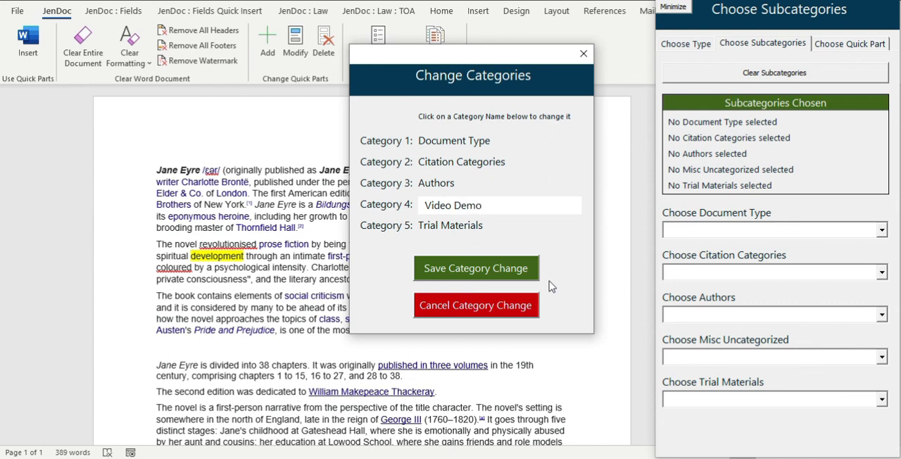
left_click(501, 275)
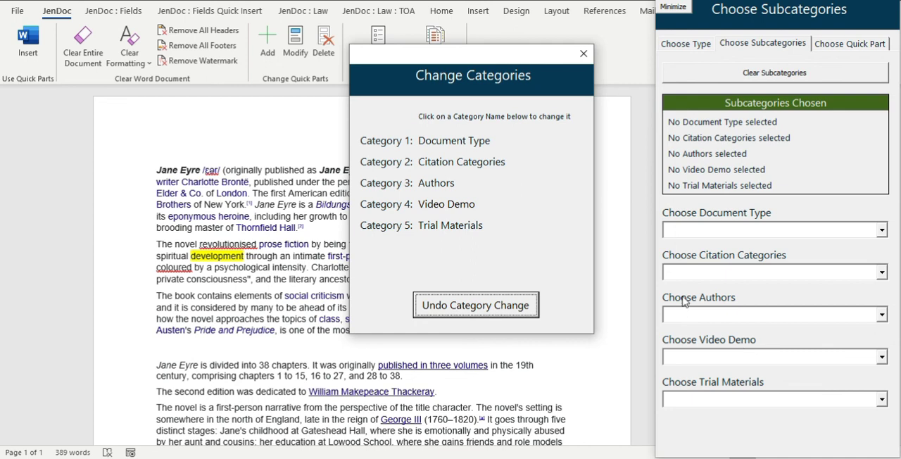
left_click(509, 315)
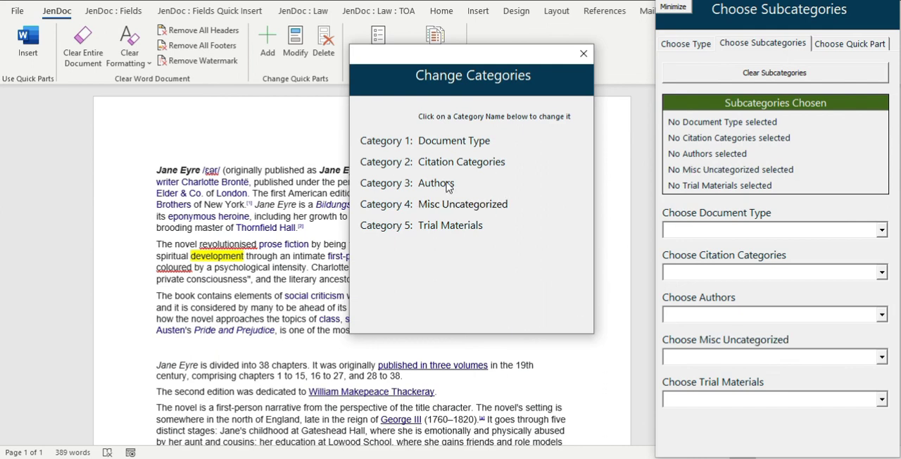
Rename category 4 as "Video Demo", close the category editor, and view the renamed category's subcategory list in the insertion form.
left_click(486, 206)
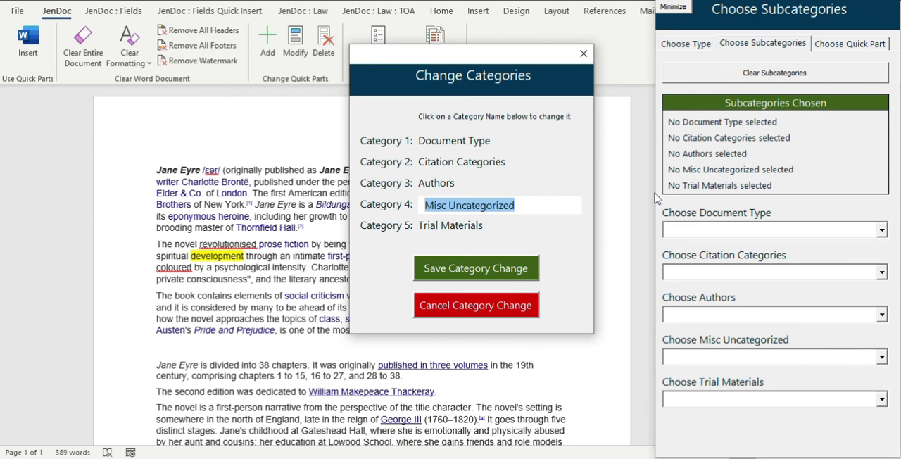
type("Video Demo")
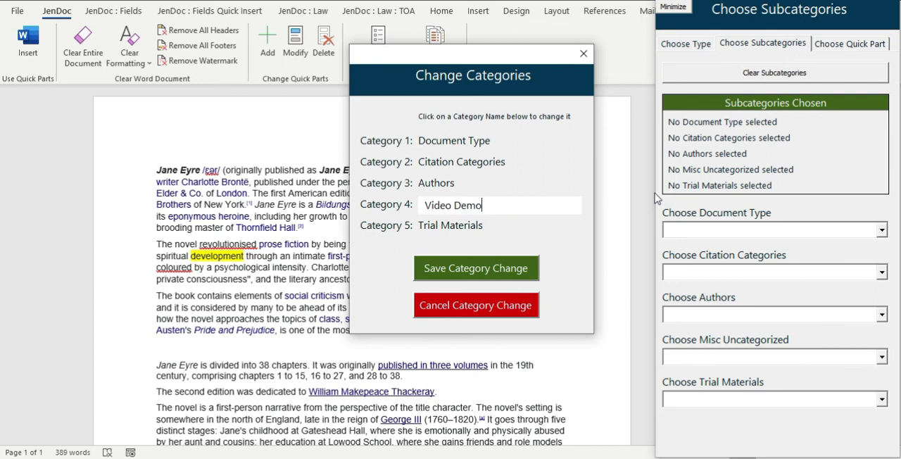
left_click(502, 278)
left_click(583, 54)
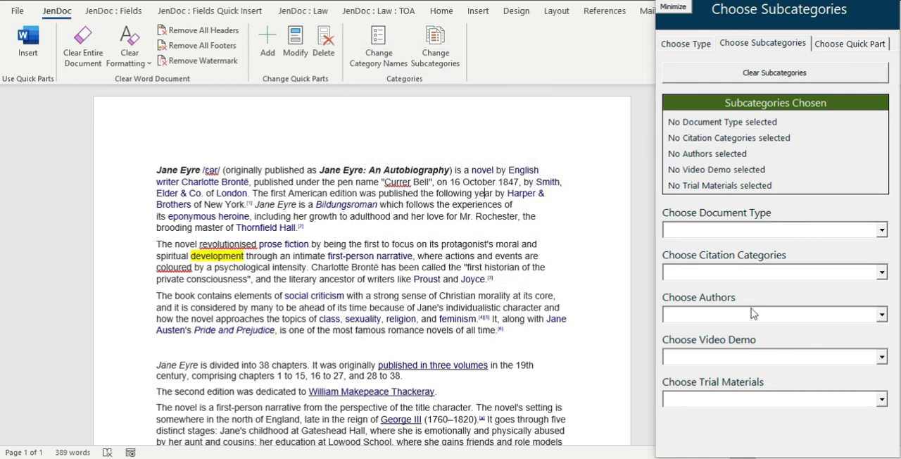
left_click(882, 357)
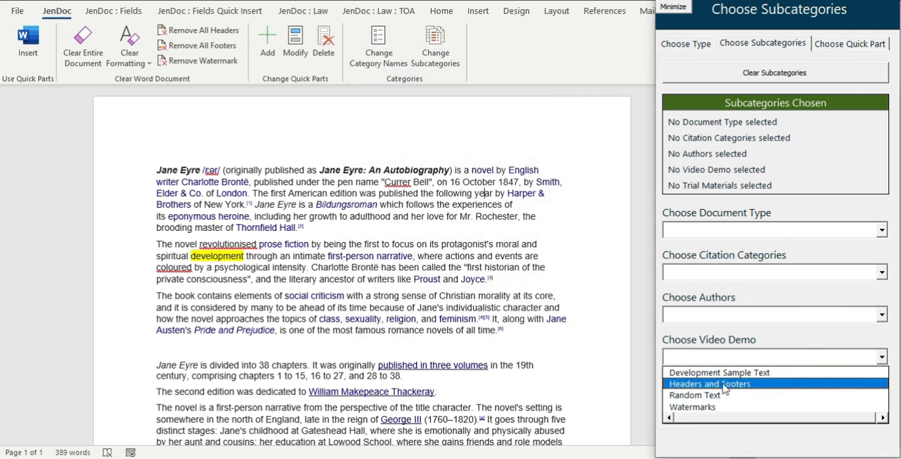
left_click(778, 327)
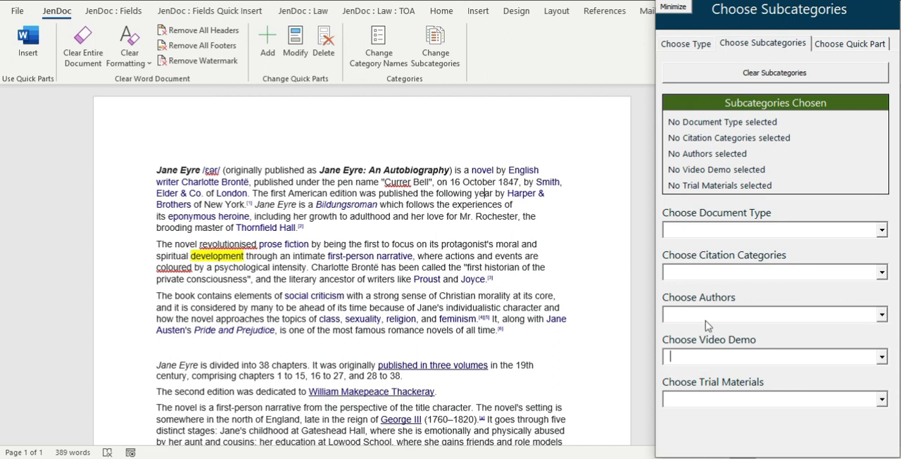
Open the subcategory editor for modifying subcategories and check the existing Trial Materials subcategories in the insertion form.
left_click(434, 50)
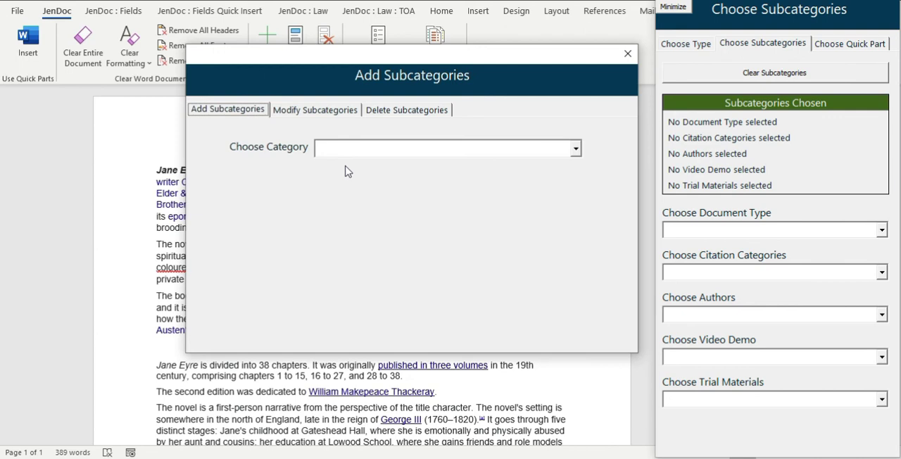
left_click(326, 111)
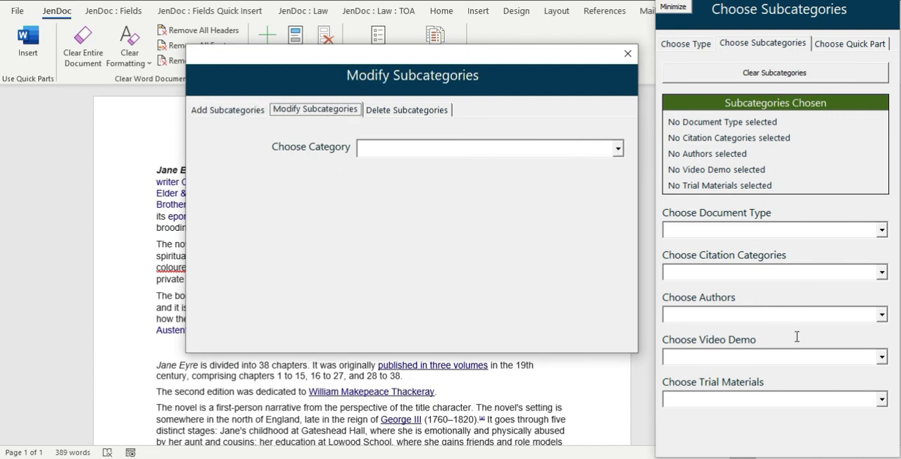
left_click(882, 399)
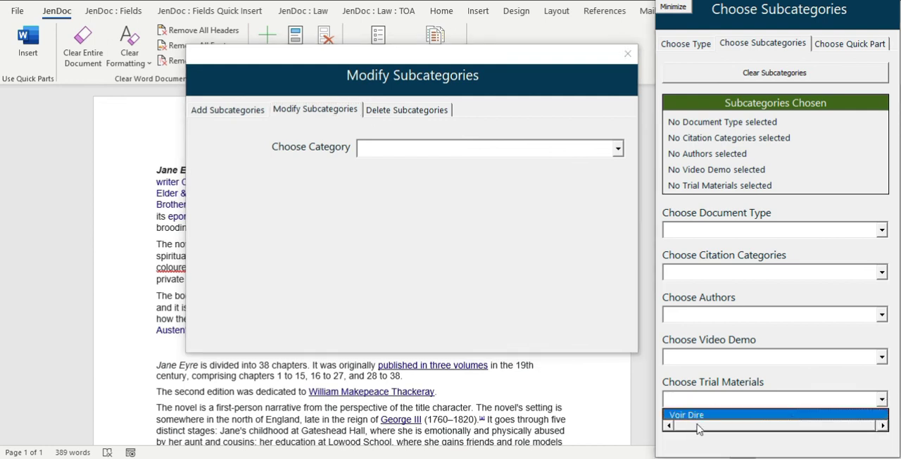
left_click(533, 208)
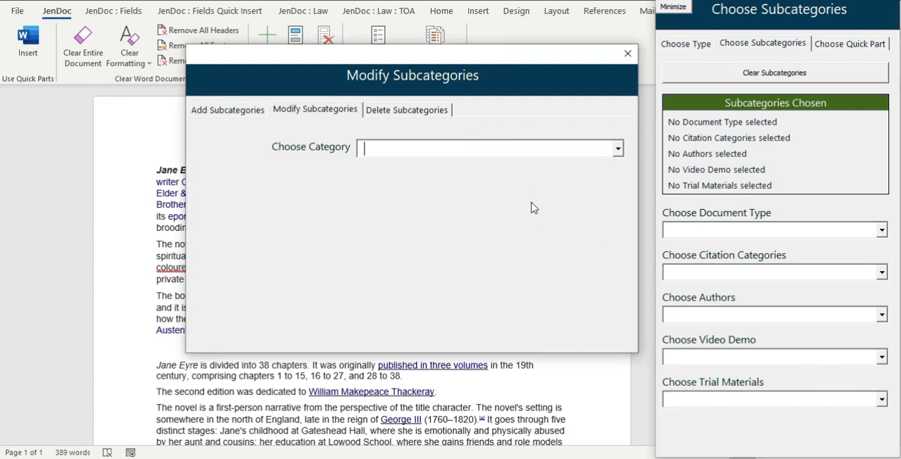
Rename the Trial Materials subcategory "Voir Dire" as "Test" and check the category's list in the insertion form.
left_click(617, 149)
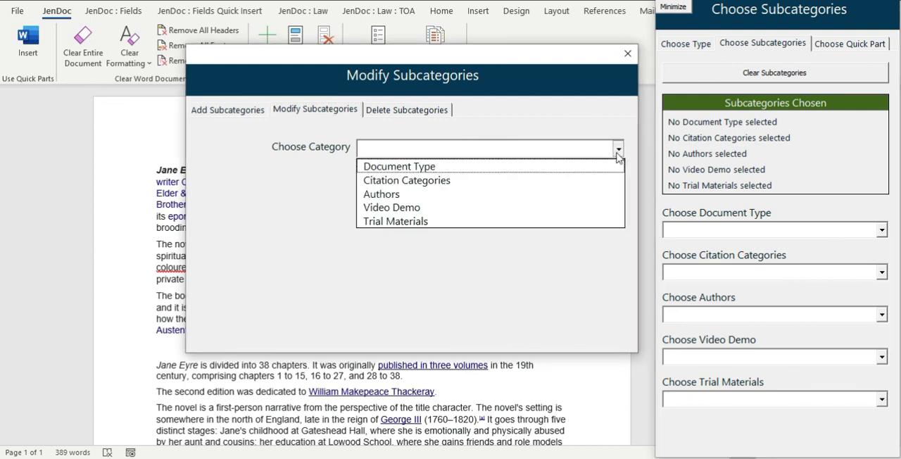
left_click(415, 222)
left_click(483, 179)
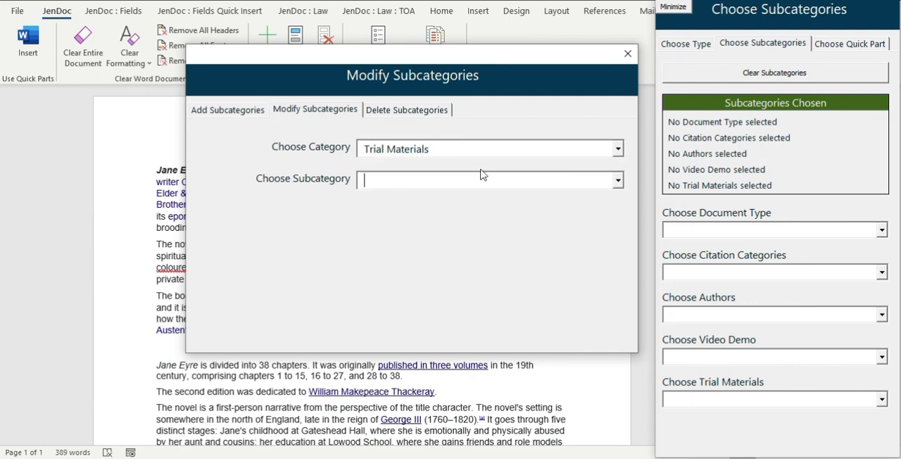
left_click(618, 181)
left_click(426, 196)
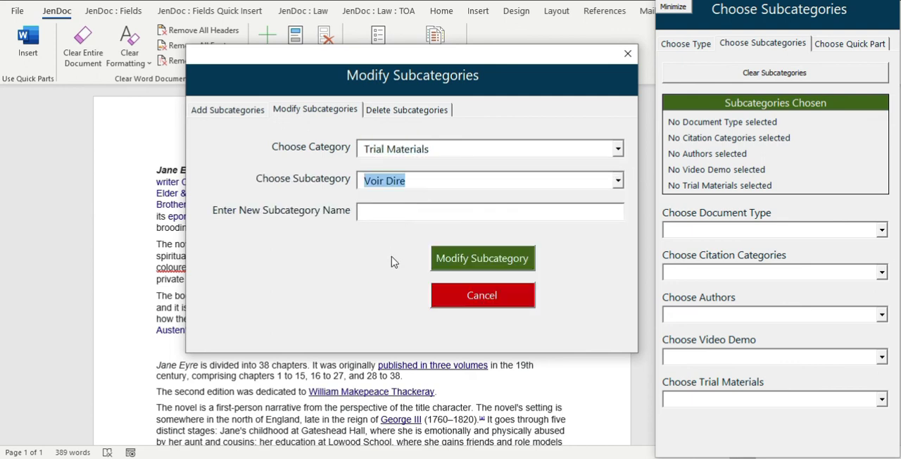
left_click(385, 214)
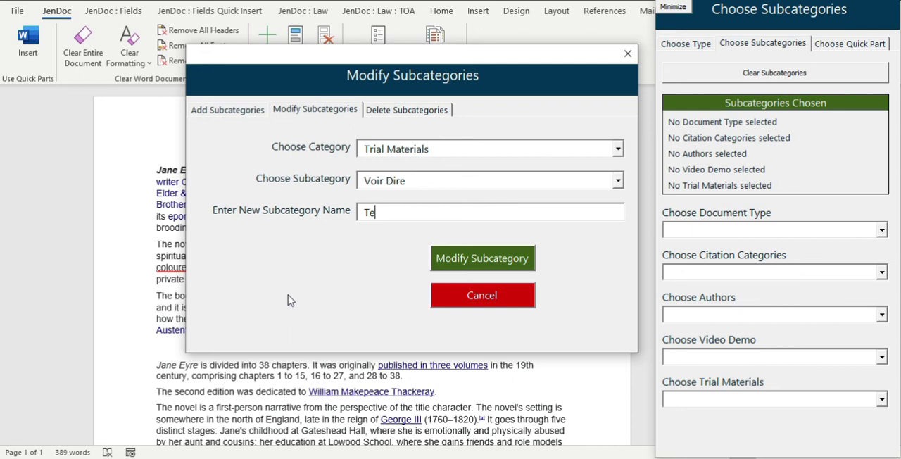
left_click(440, 258)
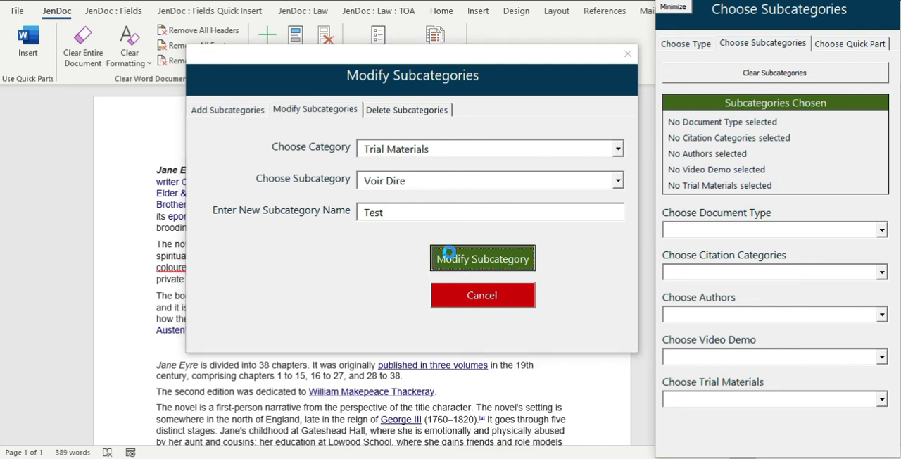
left_click(553, 273)
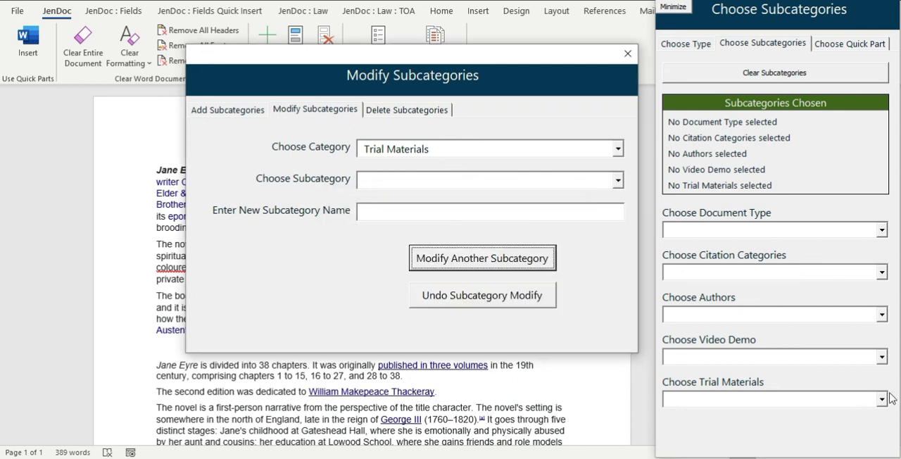
left_click(882, 399)
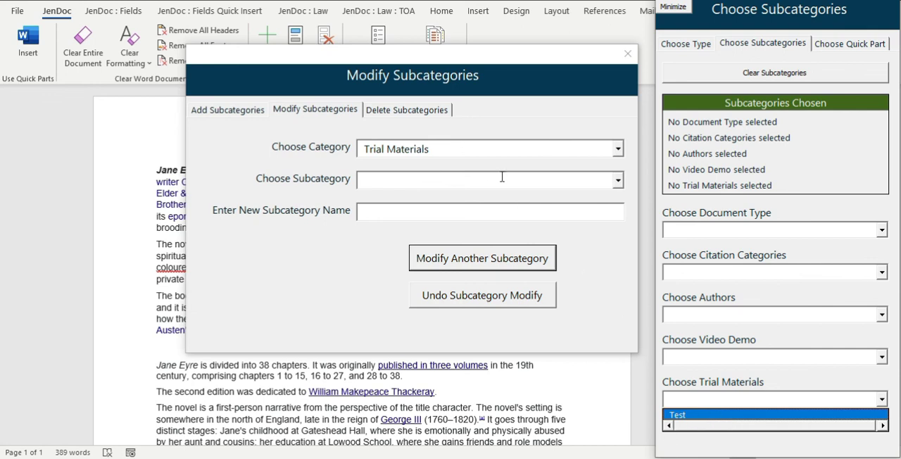
Undo the last subcategory rename, checking the Trial Materials list in the insertion form before closing the subcategory editor.
left_click(503, 299)
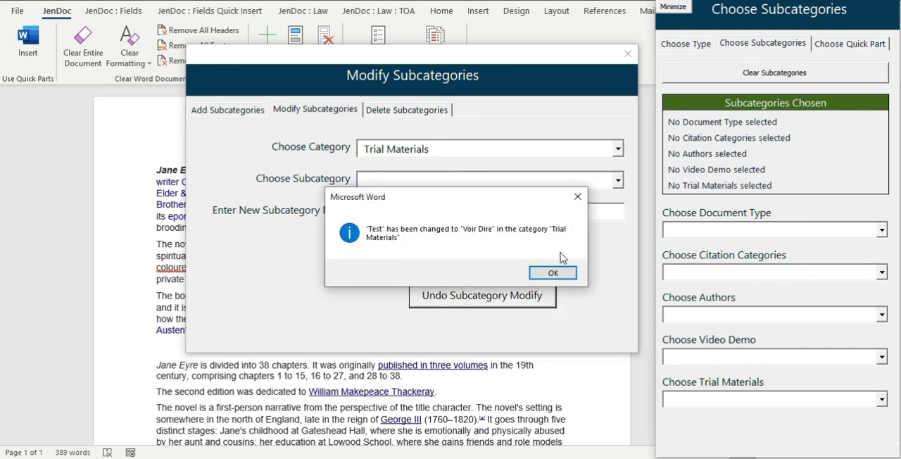
left_click(553, 273)
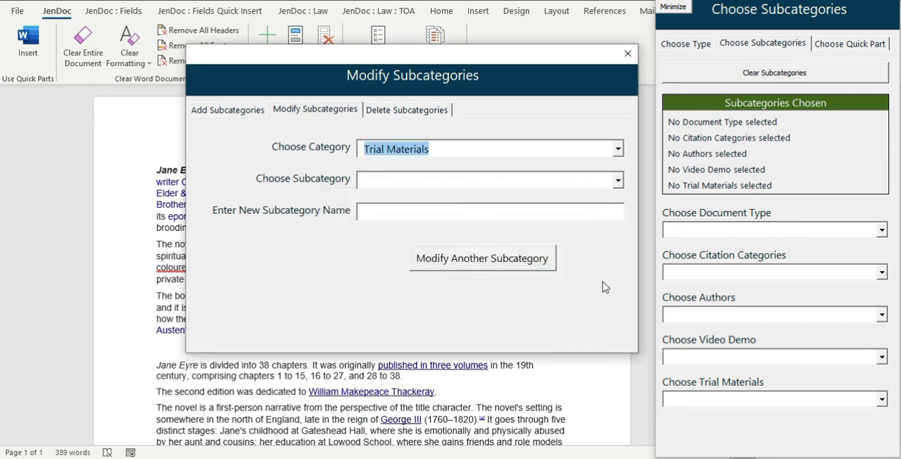
left_click(882, 399)
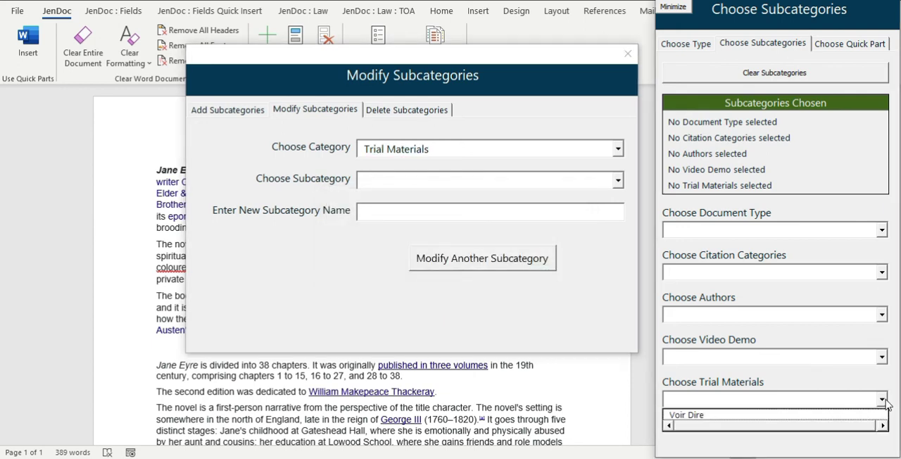
left_click(628, 55)
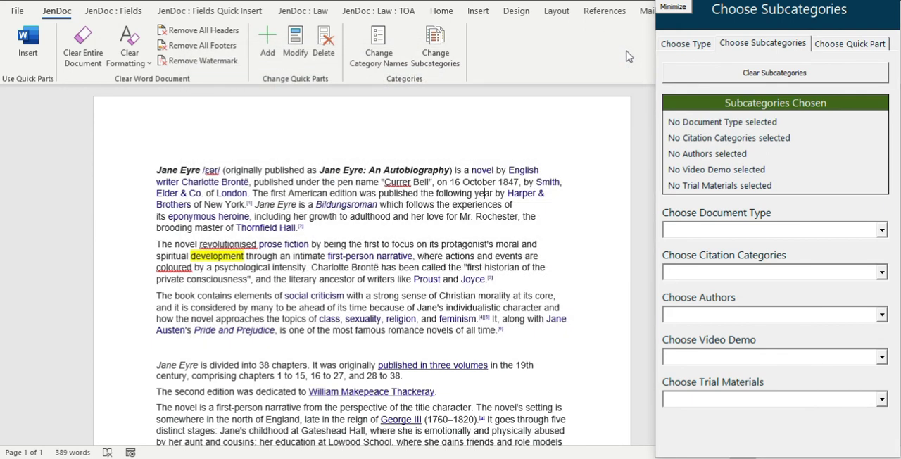
Open the subcategory editor for deleting subcategories and browse the Document Type subcategories in the insertion form.
left_click(324, 49)
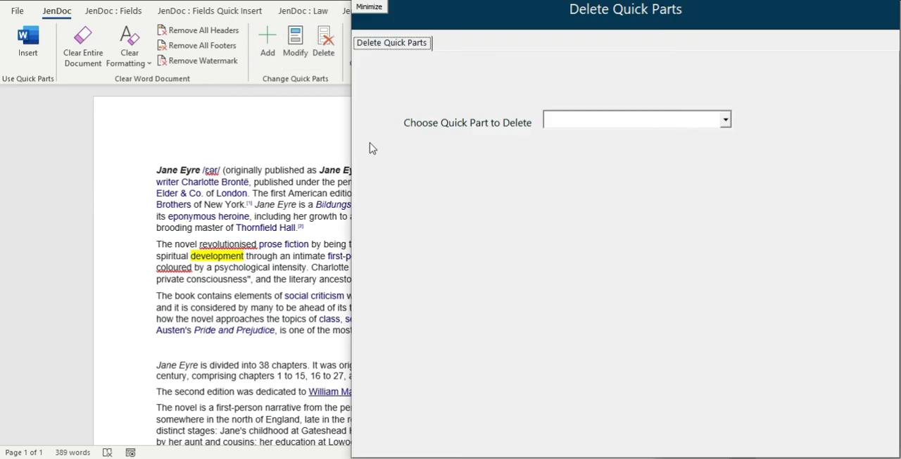
left_click(895, 3)
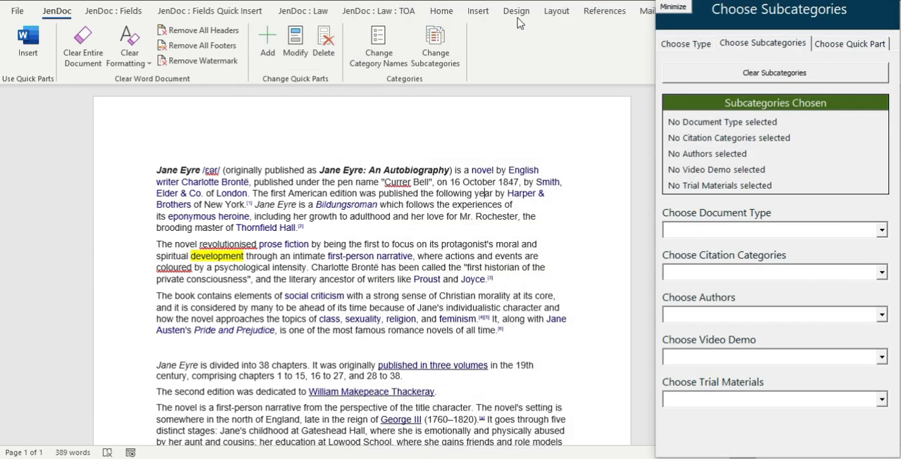
left_click(440, 56)
left_click(411, 110)
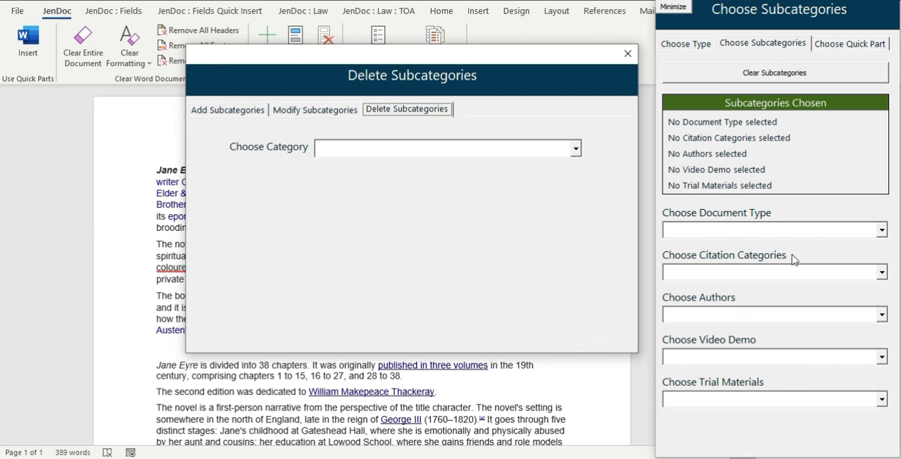
left_click(882, 230)
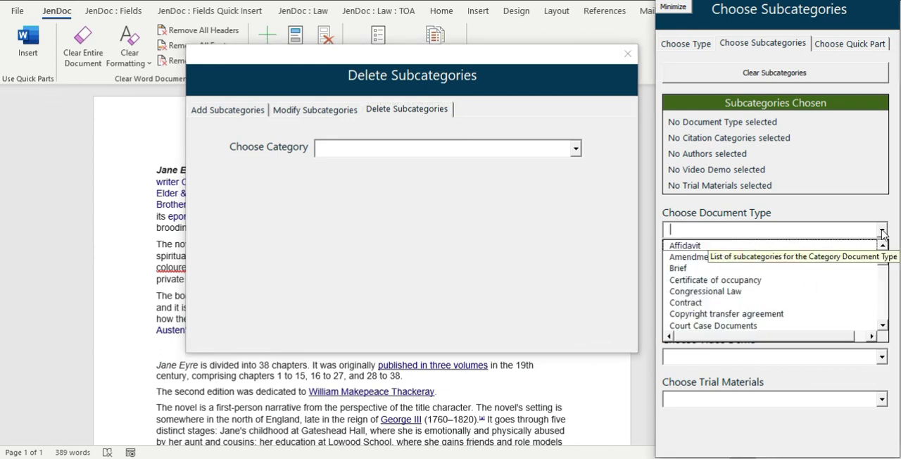
left_click(883, 294)
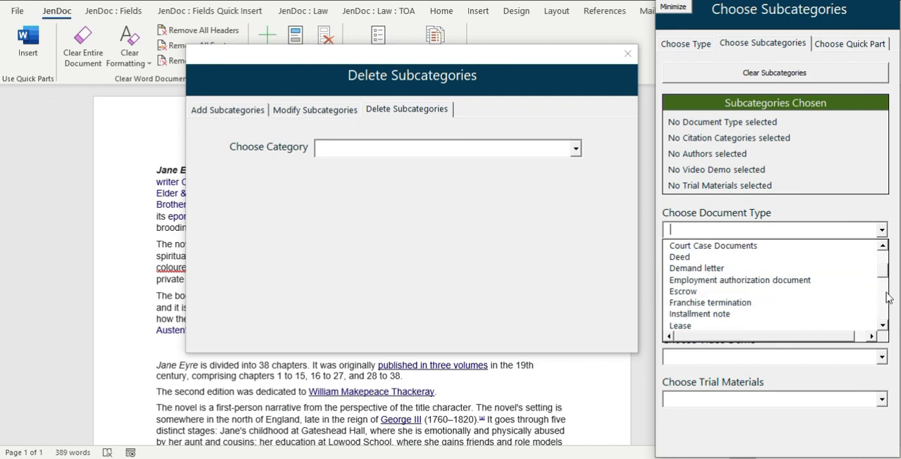
left_click(883, 302)
Delete the subcategory "Certificate of occupancy" from the Document Type category.
left_click(386, 150)
left_click(576, 149)
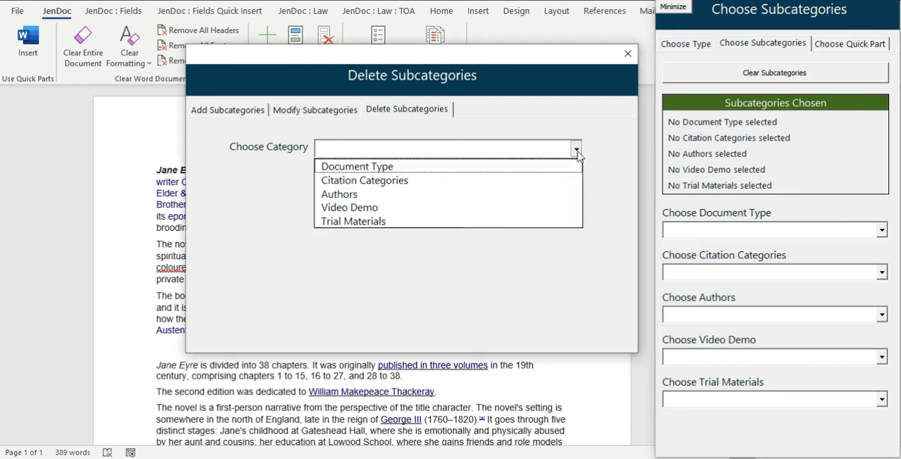
left_click(355, 166)
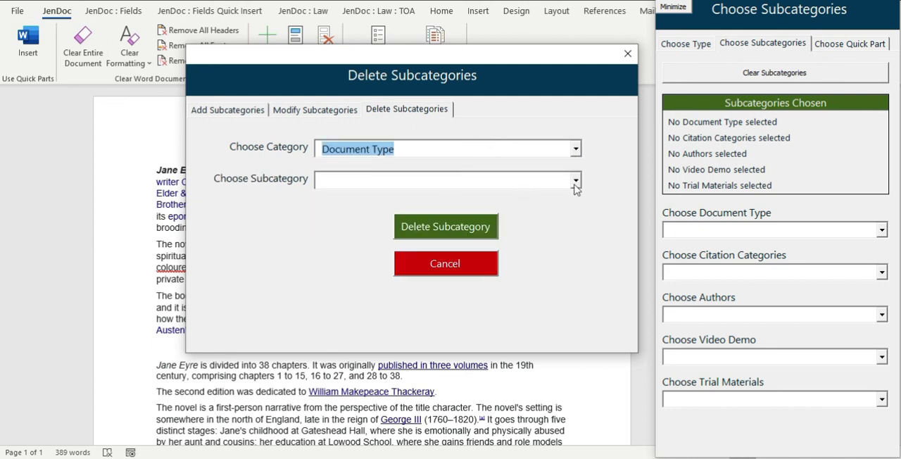
left_click(575, 180)
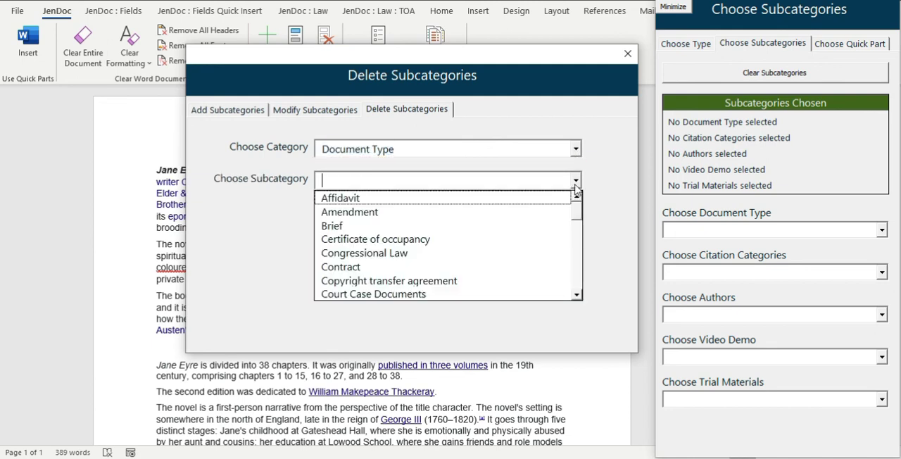
left_click(440, 239)
left_click(461, 233)
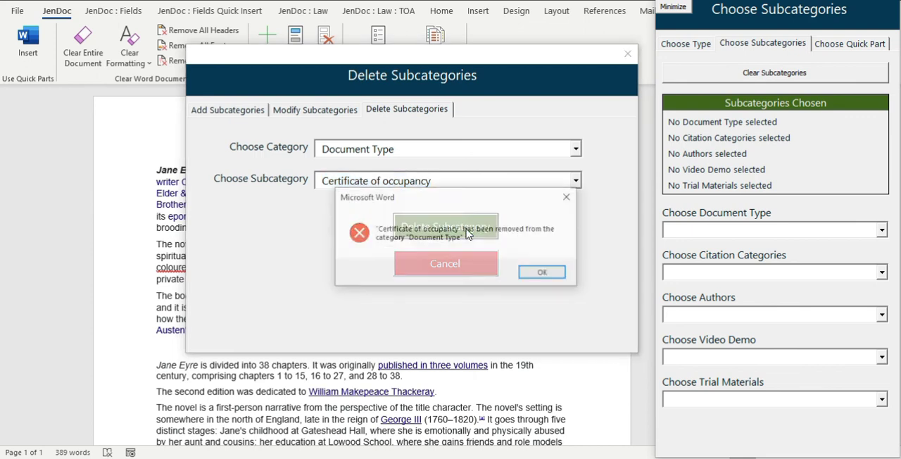
left_click(535, 276)
Check the Document Type subcategories in both the deletion form and the insertion form, and close the insertion form.
left_click(575, 182)
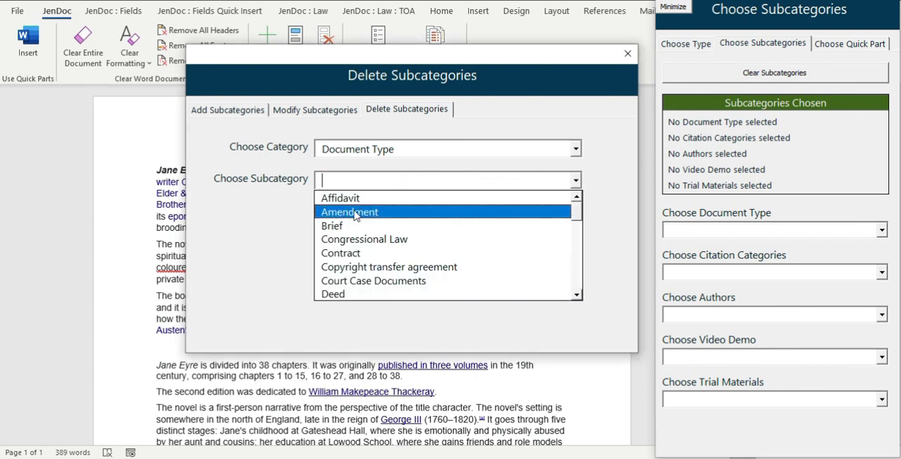
left_click(881, 230)
left_click(577, 258)
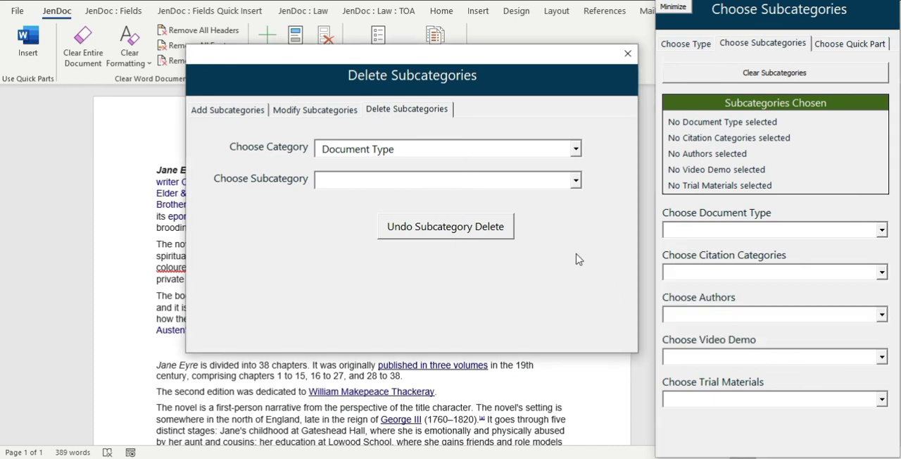
left_click(885, 2)
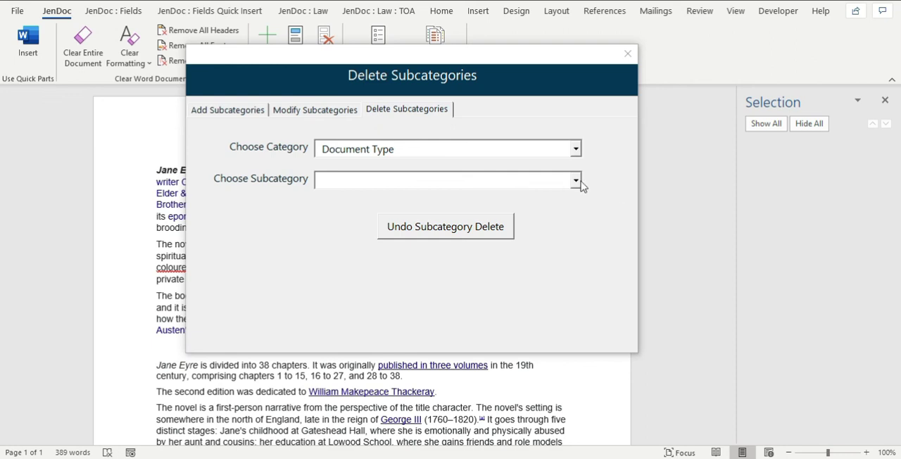
Undo the last subcategory deletion, checking the Document Type subcategory list before closing the subcategory editor.
left_click(476, 228)
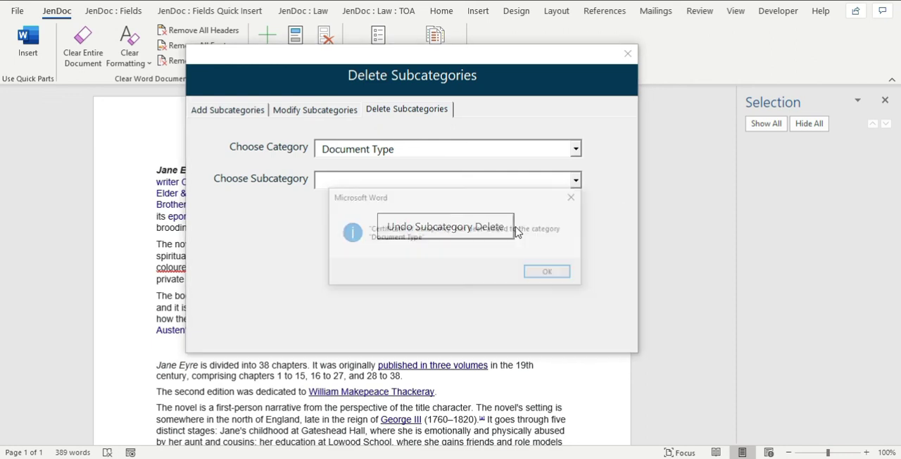
left_click(564, 273)
left_click(576, 180)
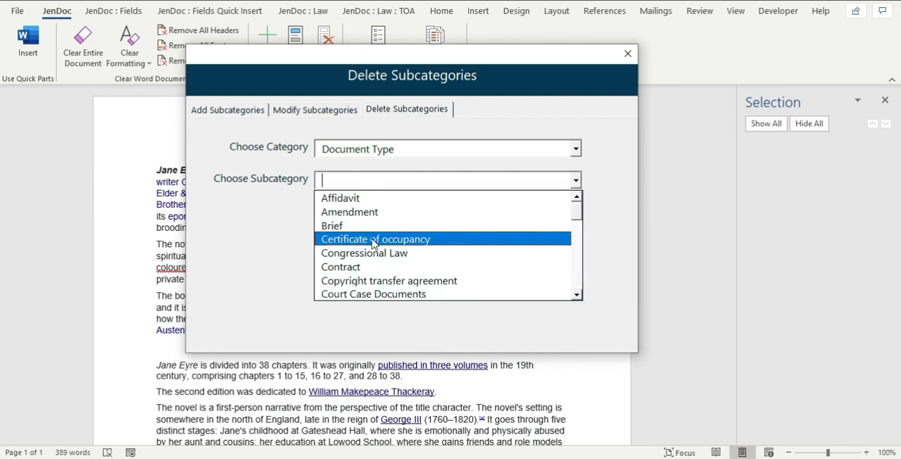
left_click(596, 113)
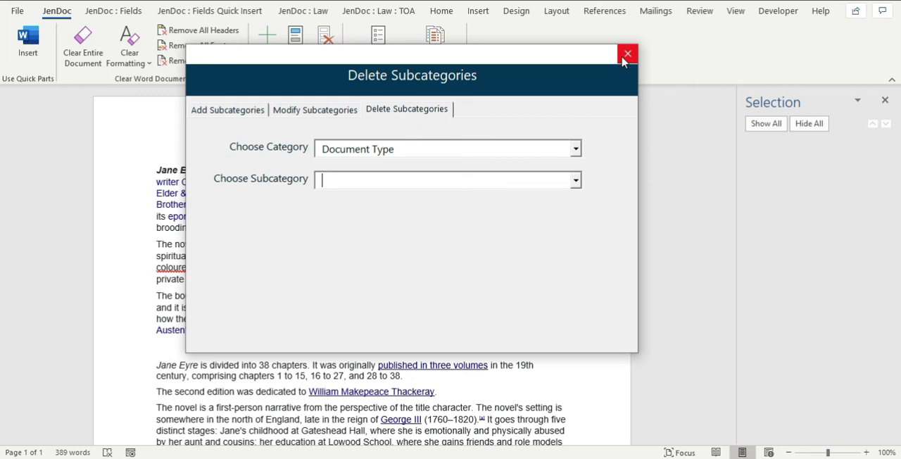
left_click(626, 55)
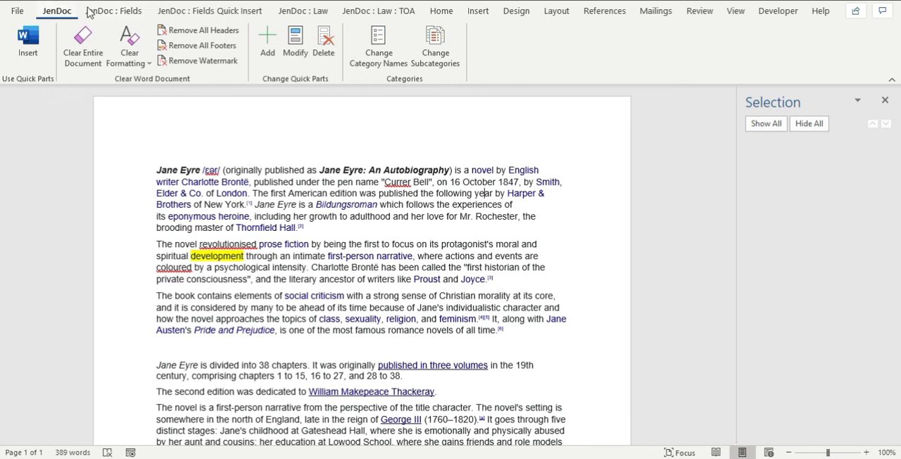
left_click(321, 15)
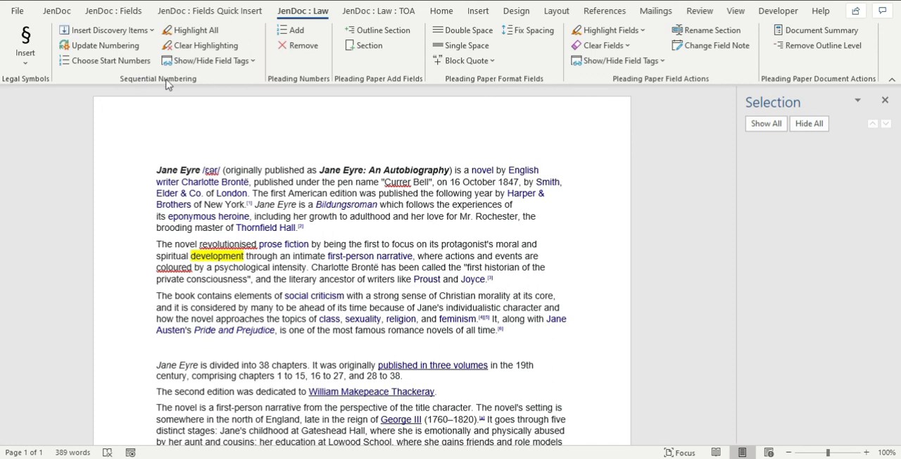
left_click(400, 13)
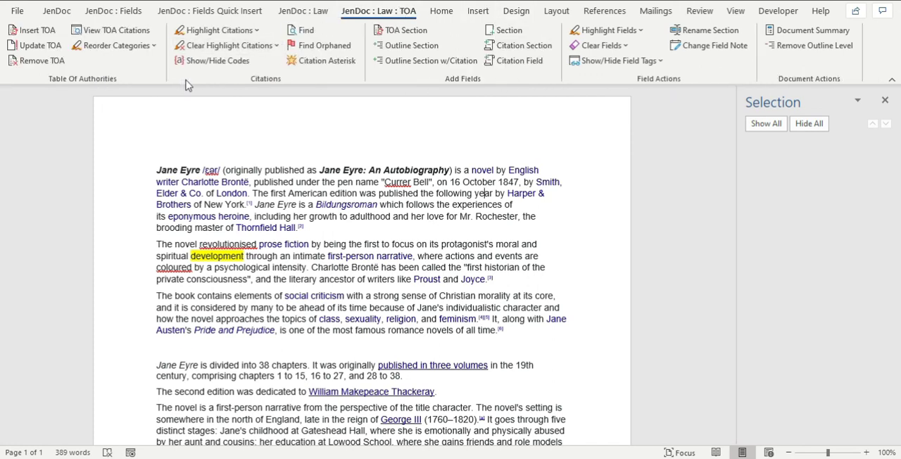
left_click(447, 155)
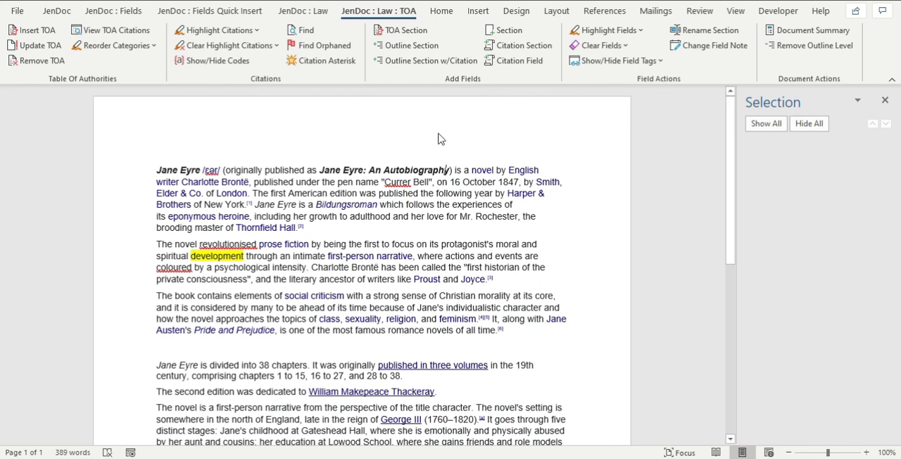
left_click(55, 11)
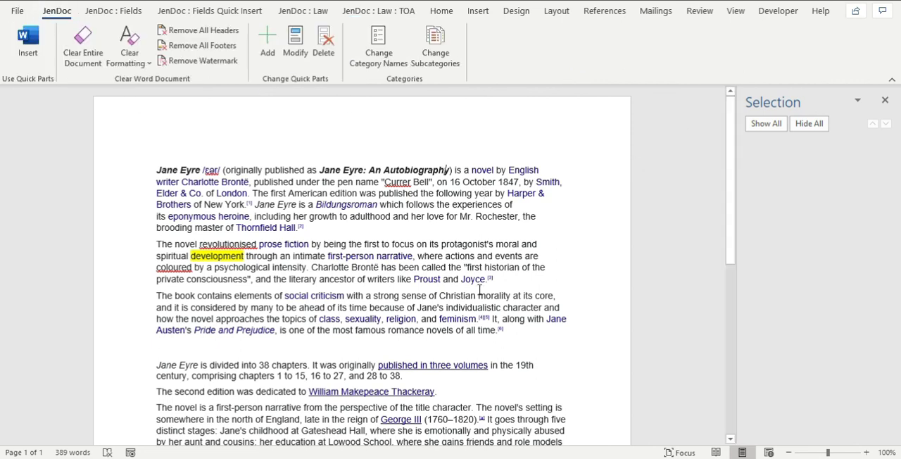